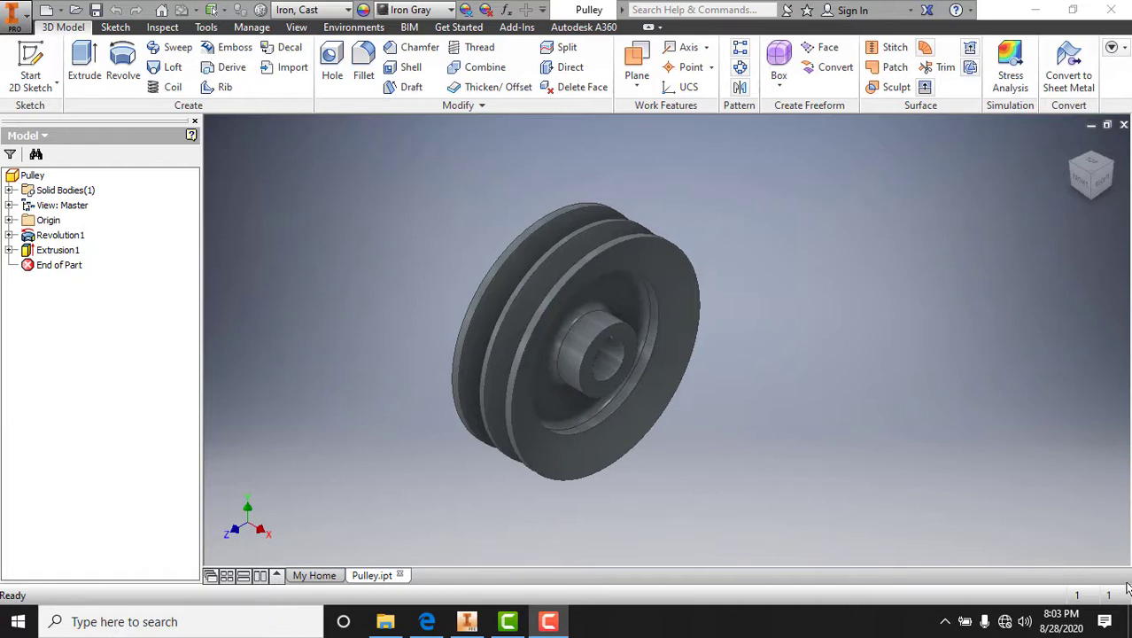
scroll(656, 337, "up", 3)
scroll(655, 336, "down", 2)
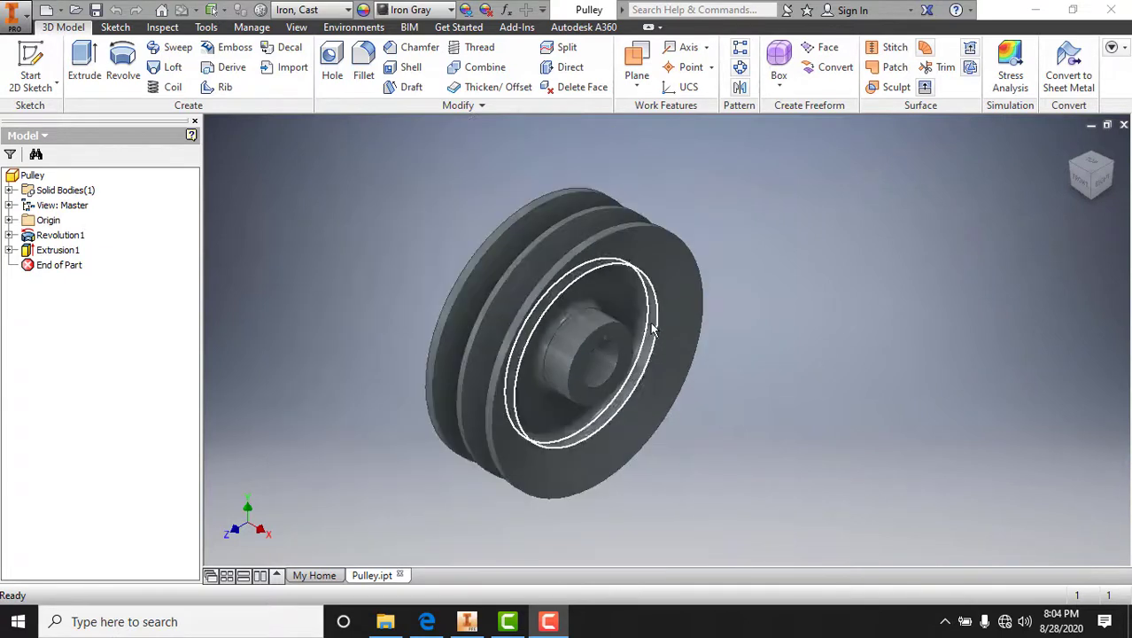
middle_click_drag(660, 339, 716, 340)
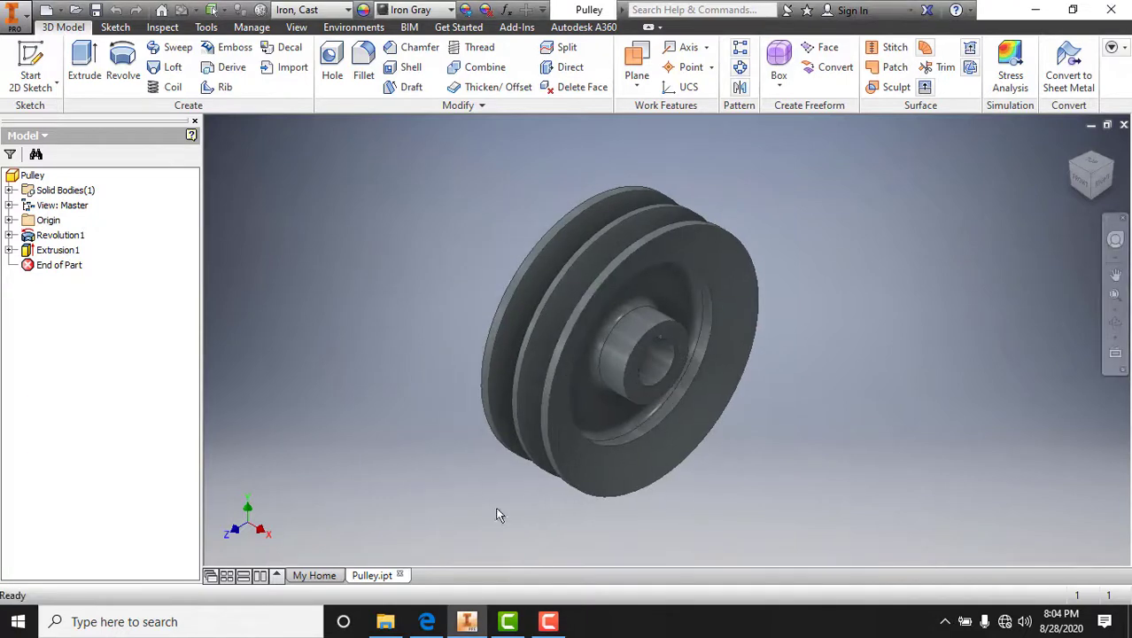
- Switch to the browser and examine the pulley's shape and dimensions in the belt drive assembly drawing JOB PRAKTEK_sesi1CAD.pdf
left_click(433, 624)
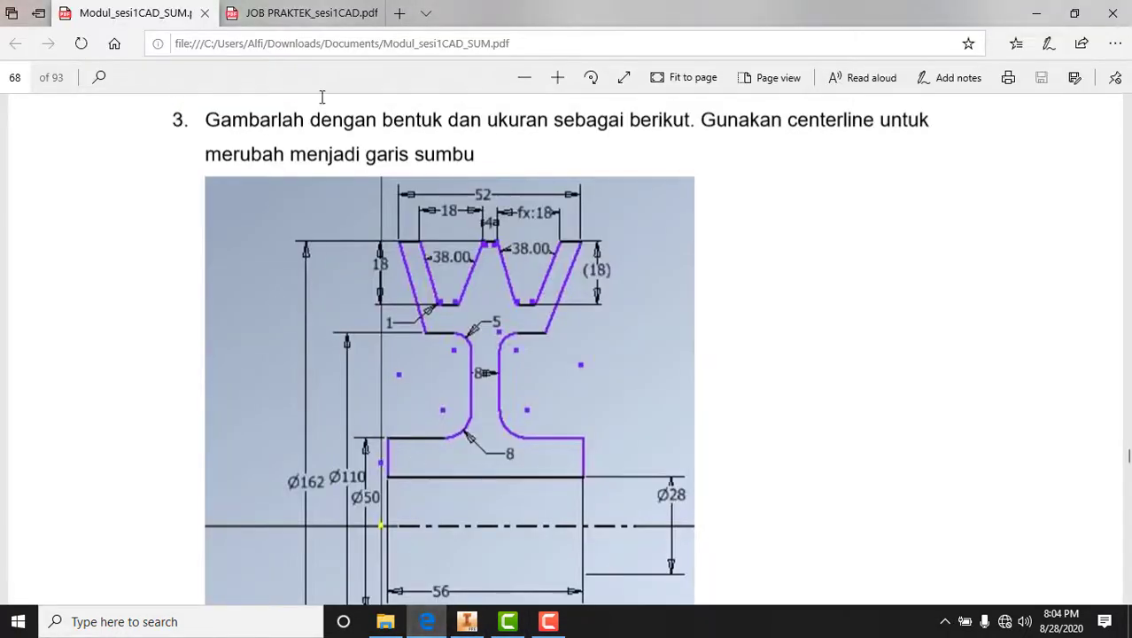
left_click(337, 25)
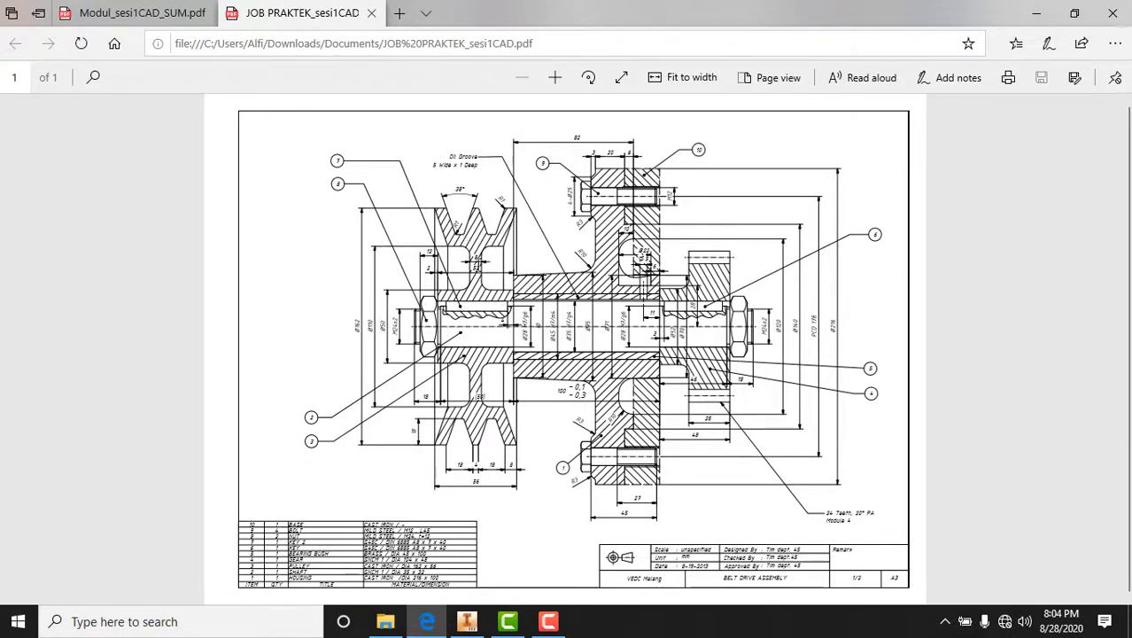
scroll(470, 267, "up", 1, "ctrl")
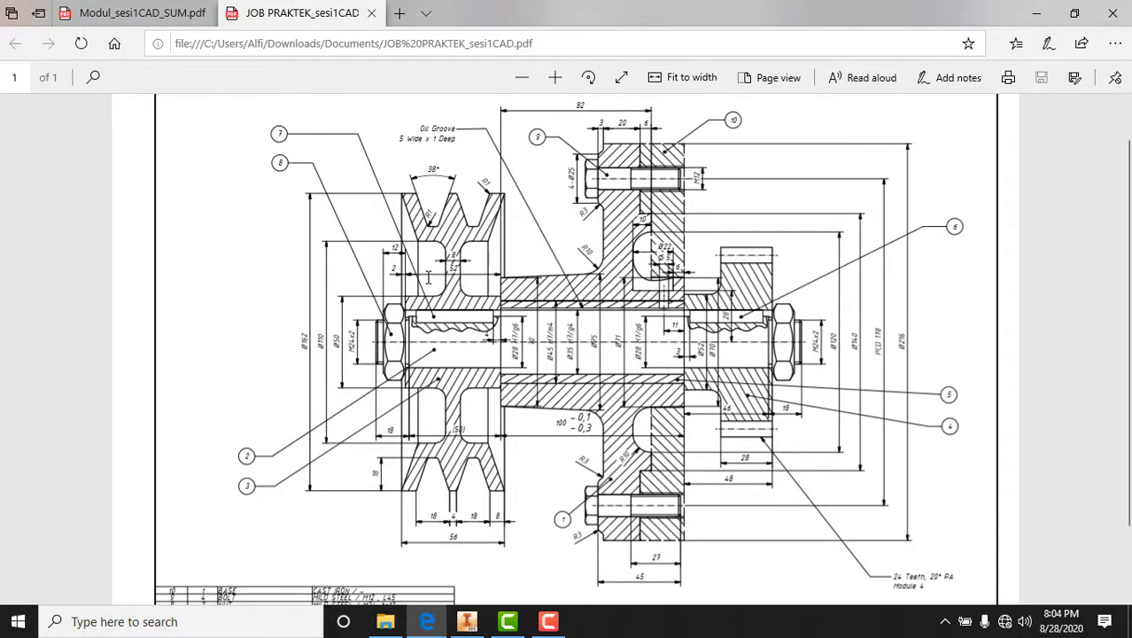
scroll(428, 277, "up", 1, "ctrl")
scroll(376, 262, "up", 1, "ctrl")
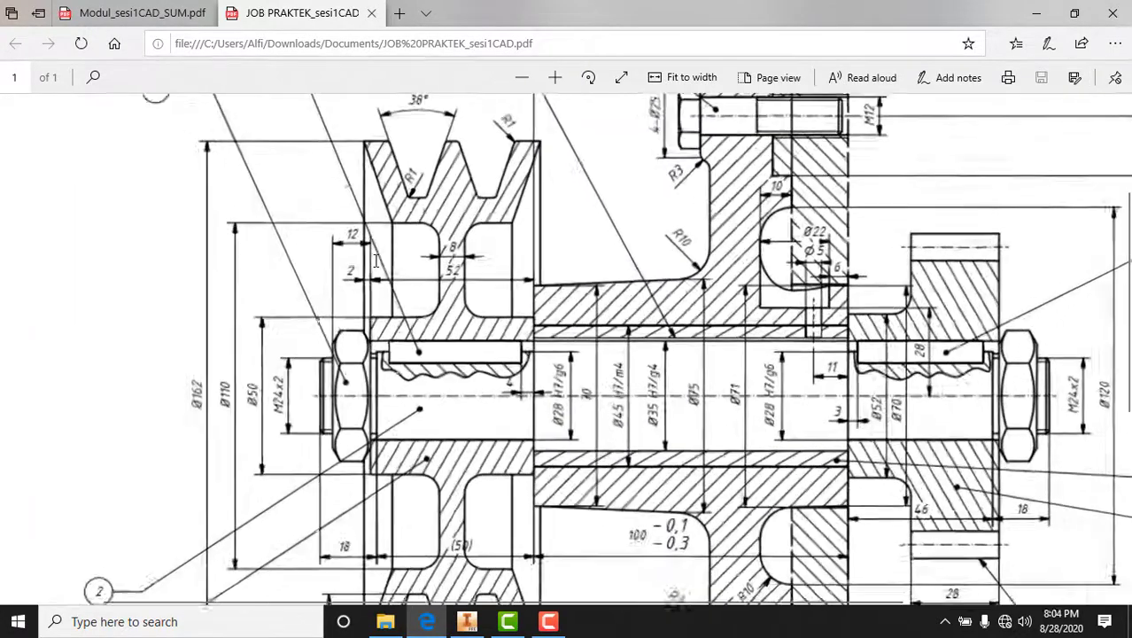
scroll(375, 261, "up", 1, "ctrl")
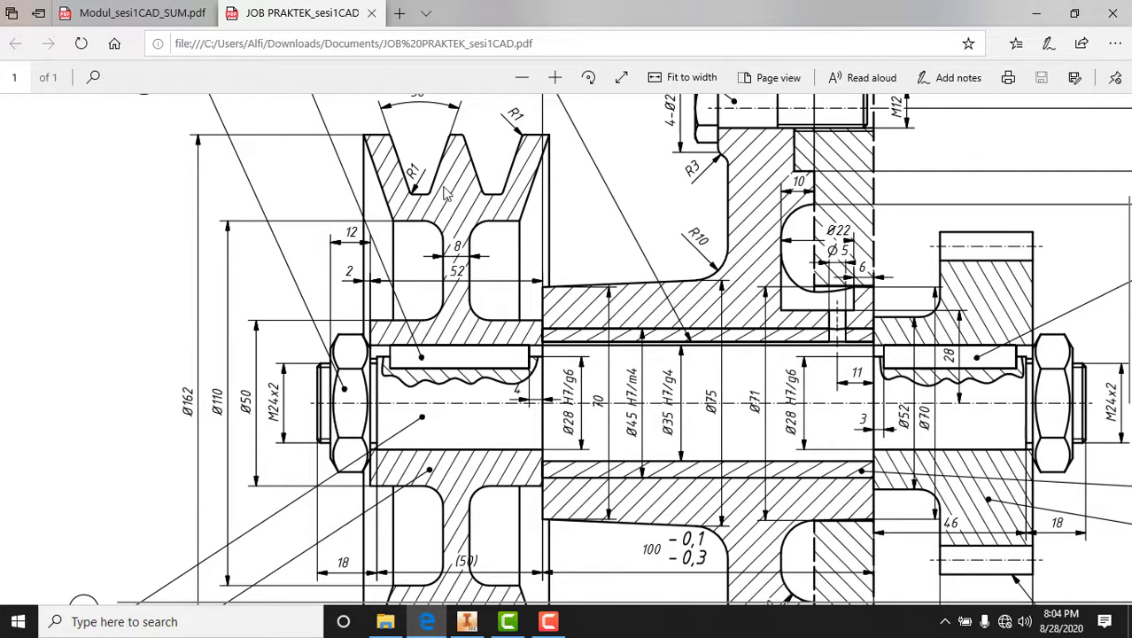
scroll(447, 195, "up", 1)
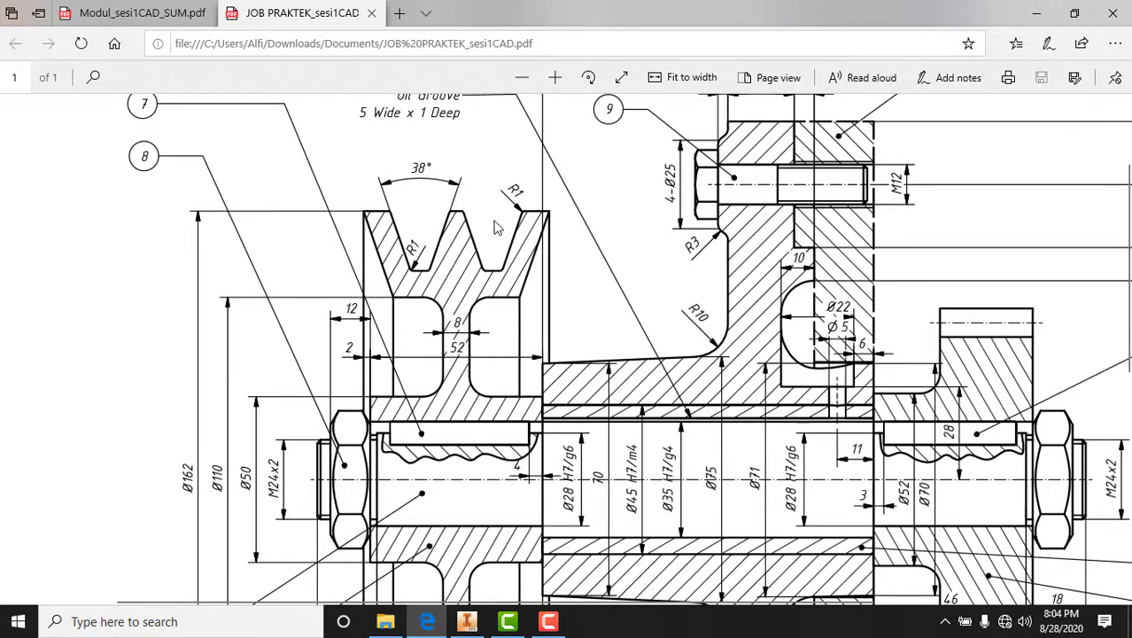
scroll(496, 283, "down", 4)
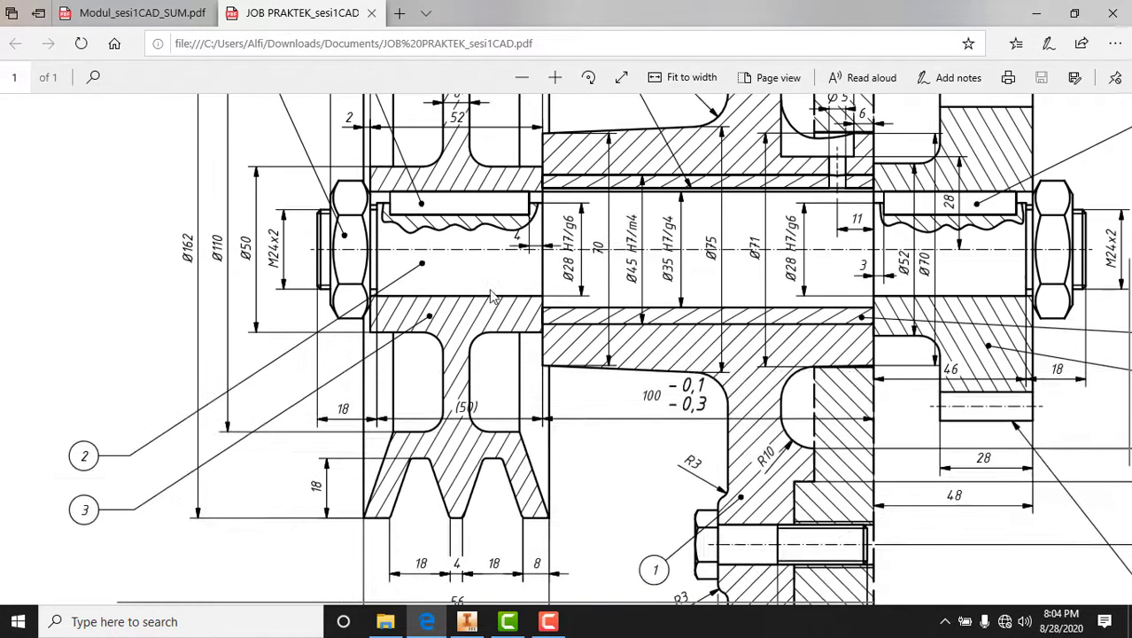
scroll(499, 290, "up", 4)
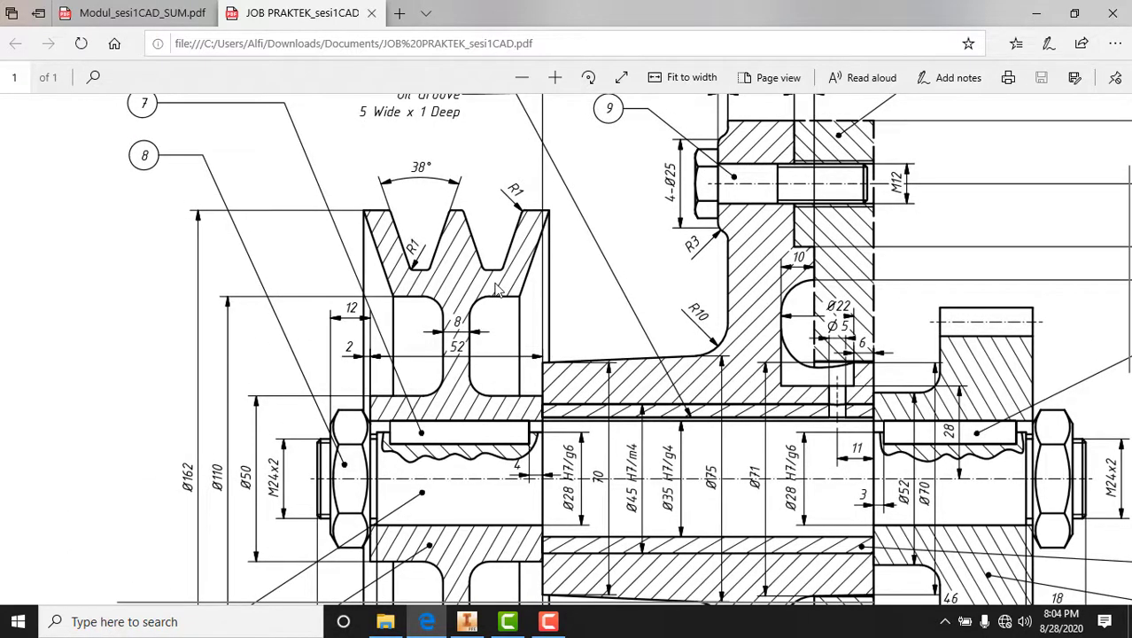
scroll(501, 328, "down", 4)
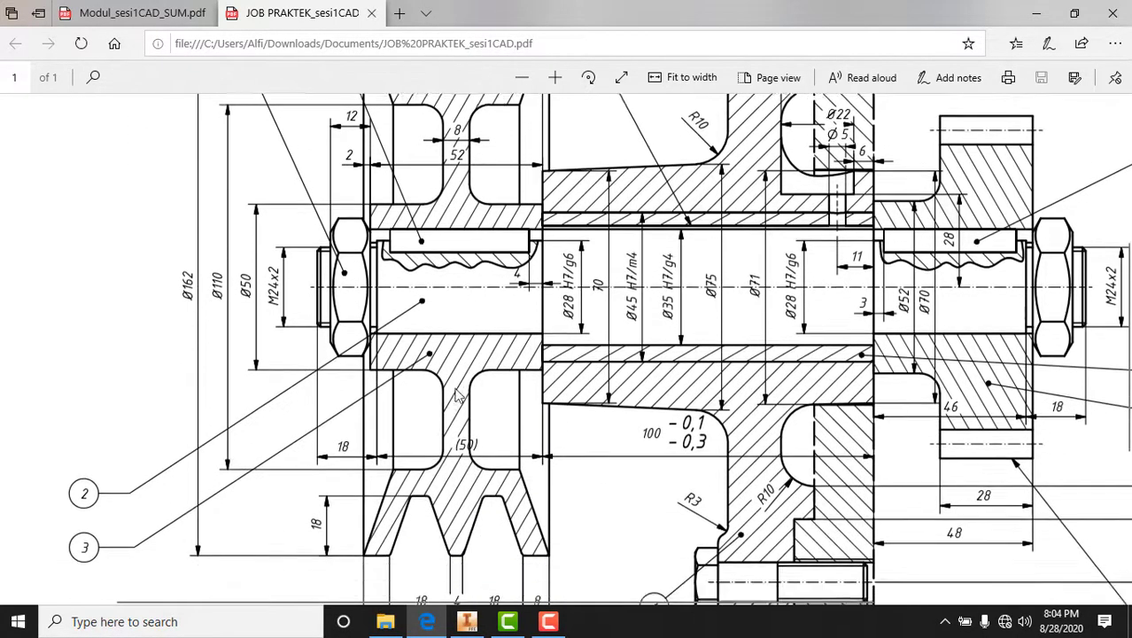
scroll(484, 404, "up", 2)
scroll(490, 408, "up", 2)
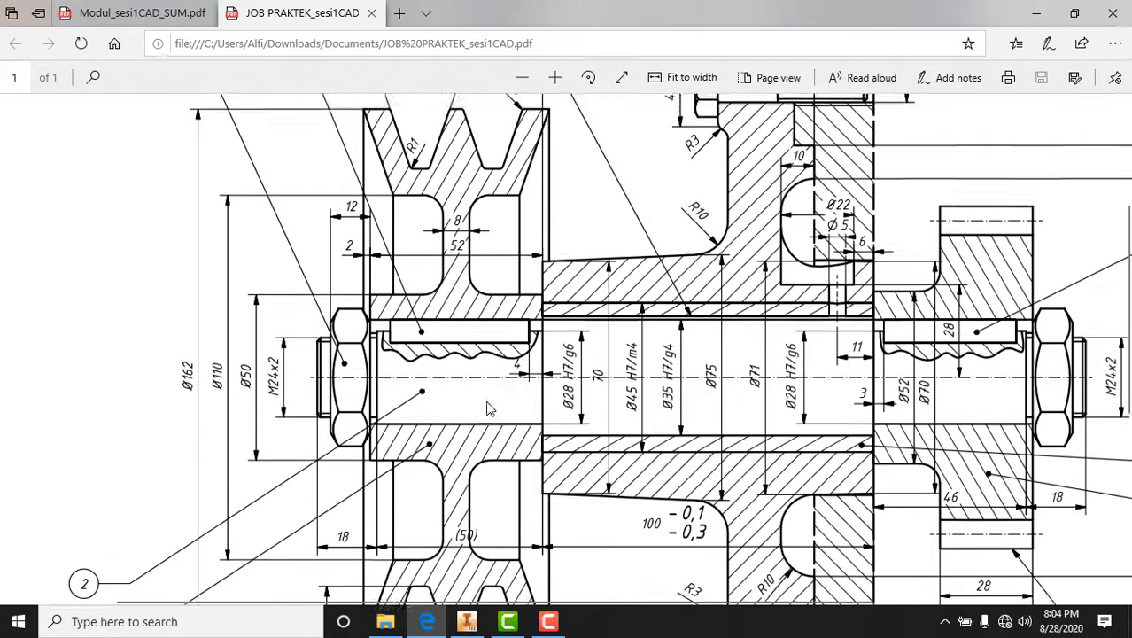
scroll(475, 375, "up", 1)
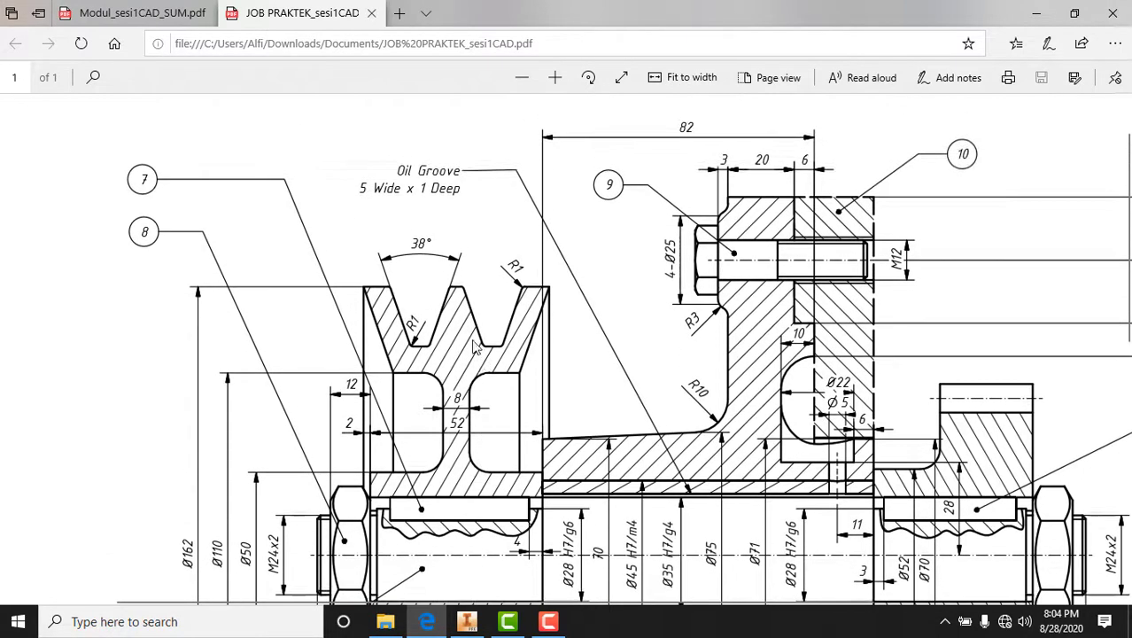
scroll(474, 375, "down", 2)
- Switch back to Inventor, create a part from the metric Standard (mm).ipt template and start a 2D sketch on the XY plane
key("alt+Tab")
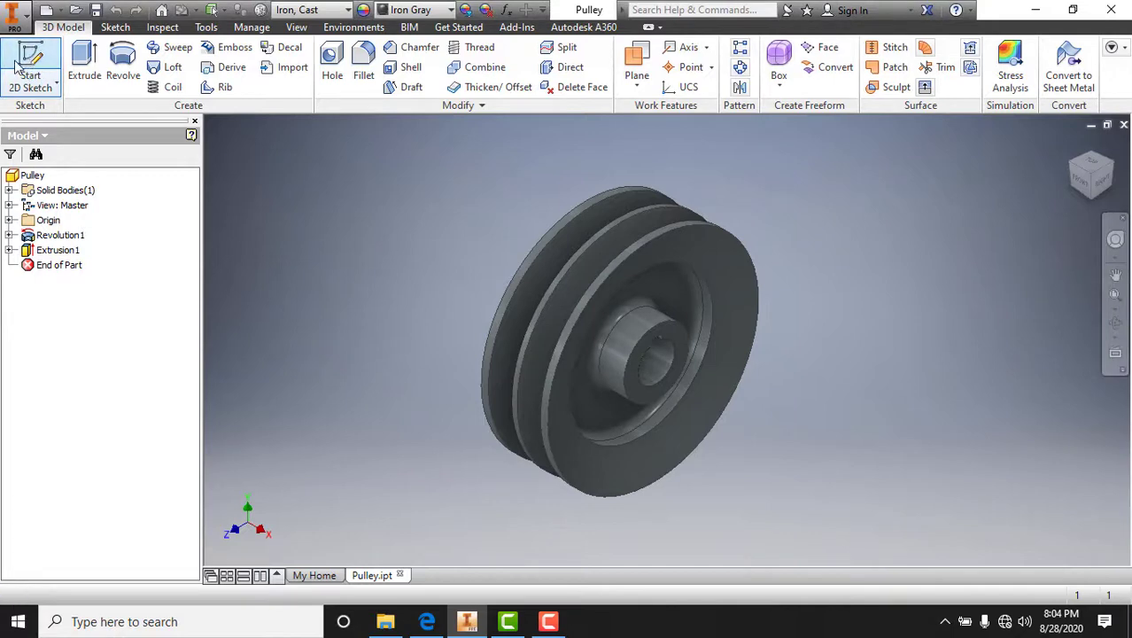
left_click(26, 71)
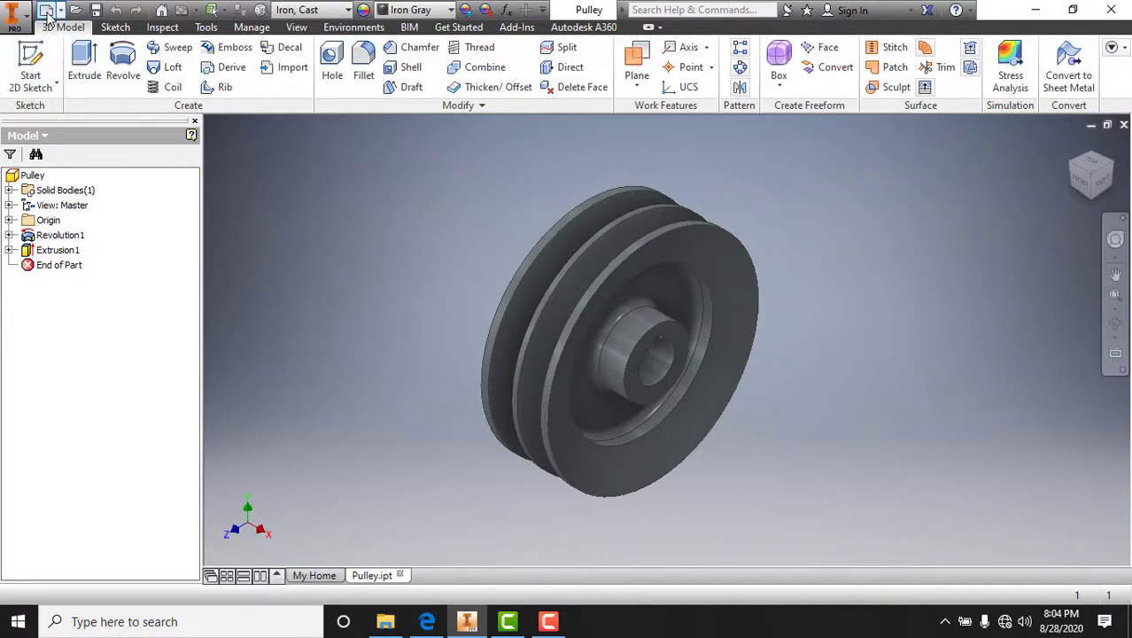
left_click(46, 10)
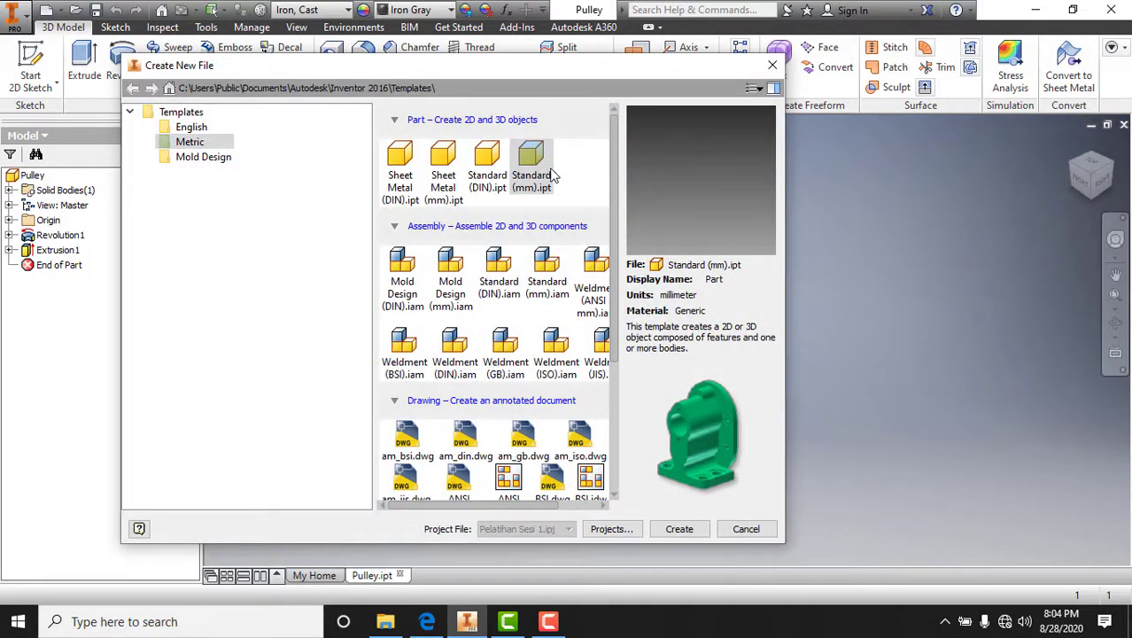
left_click(679, 530)
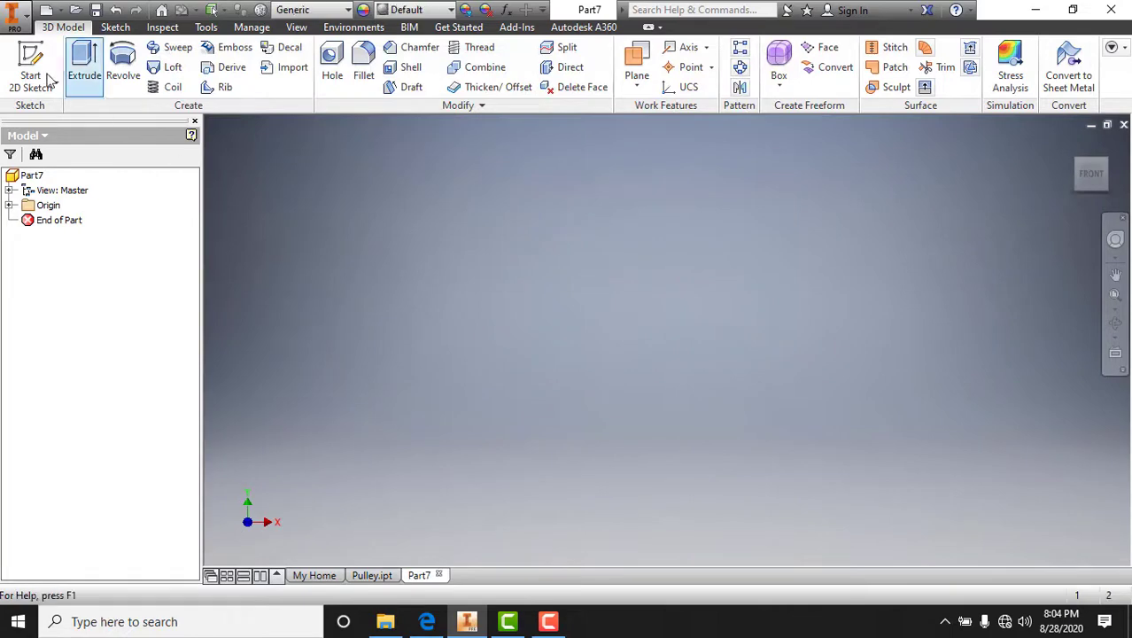
left_click(43, 78)
left_click(636, 219)
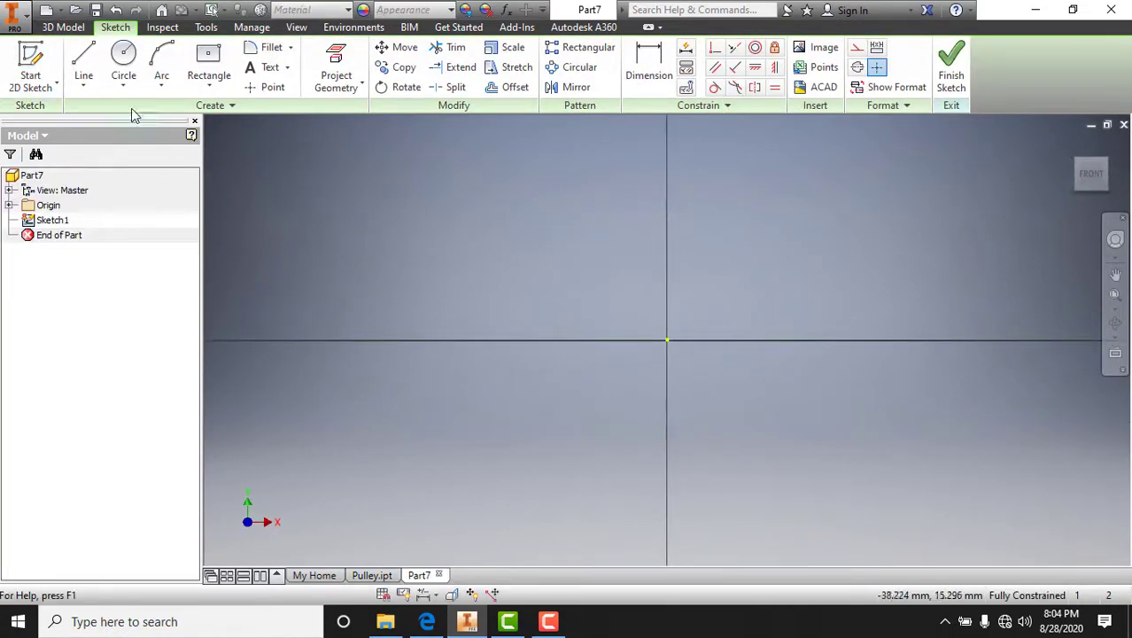
- Check the exercise 3 pulley profile in Modul_sesi1CAD_SUM.pdf and draw a 56 mm horizontal line from the sketch origin in Inventor
left_click(84, 67)
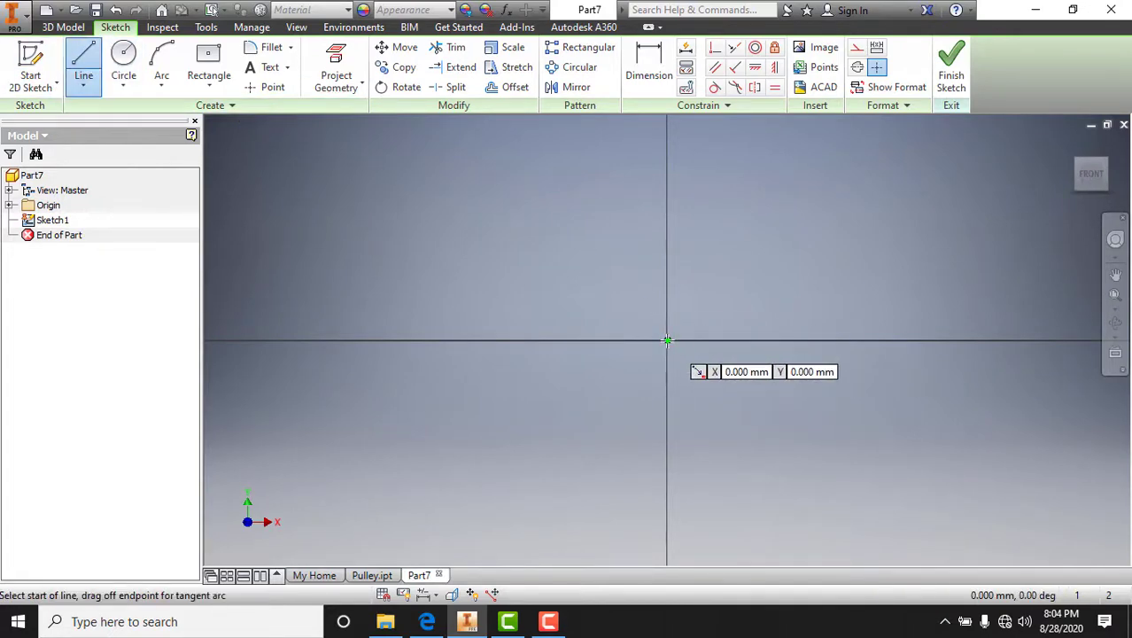
key("alt+Tab")
left_click(115, 12)
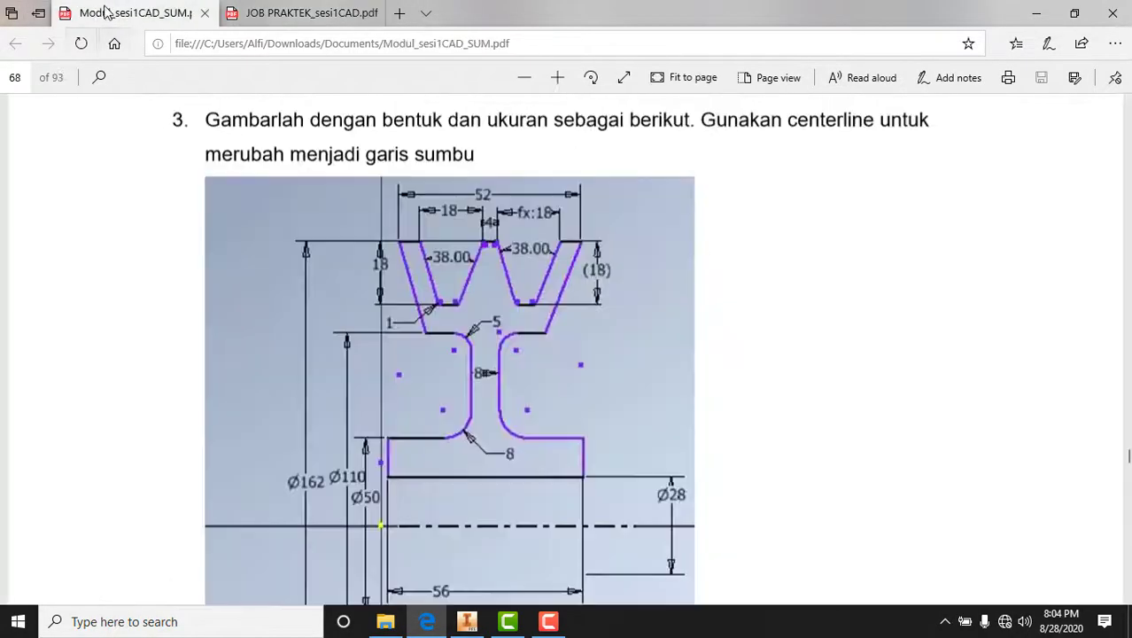
scroll(434, 504, "down", 1)
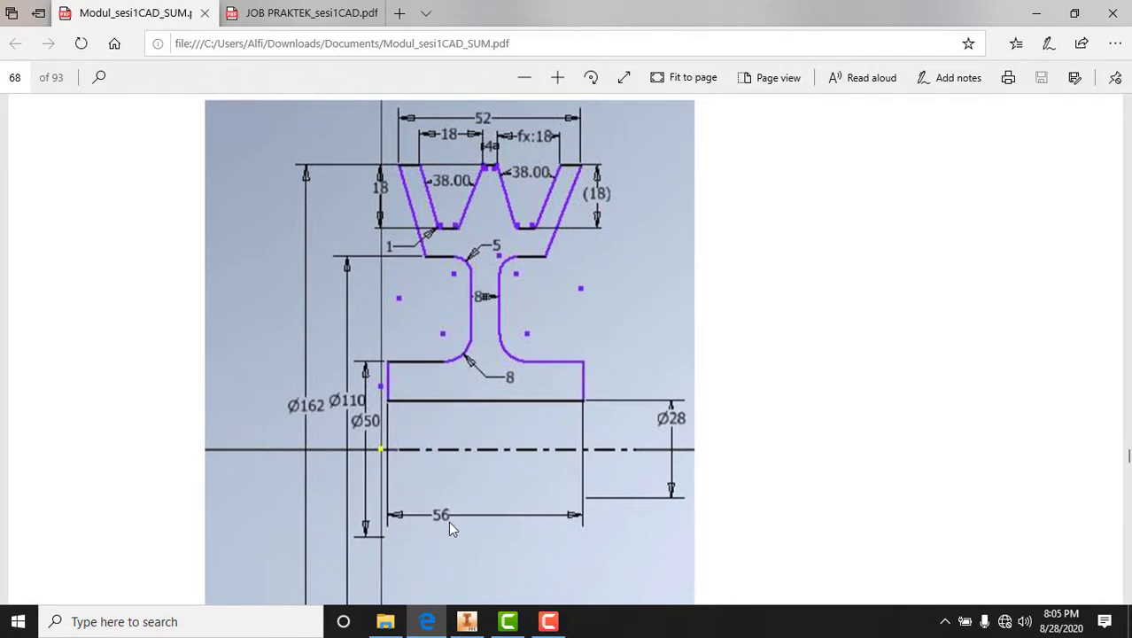
key("alt+Tab")
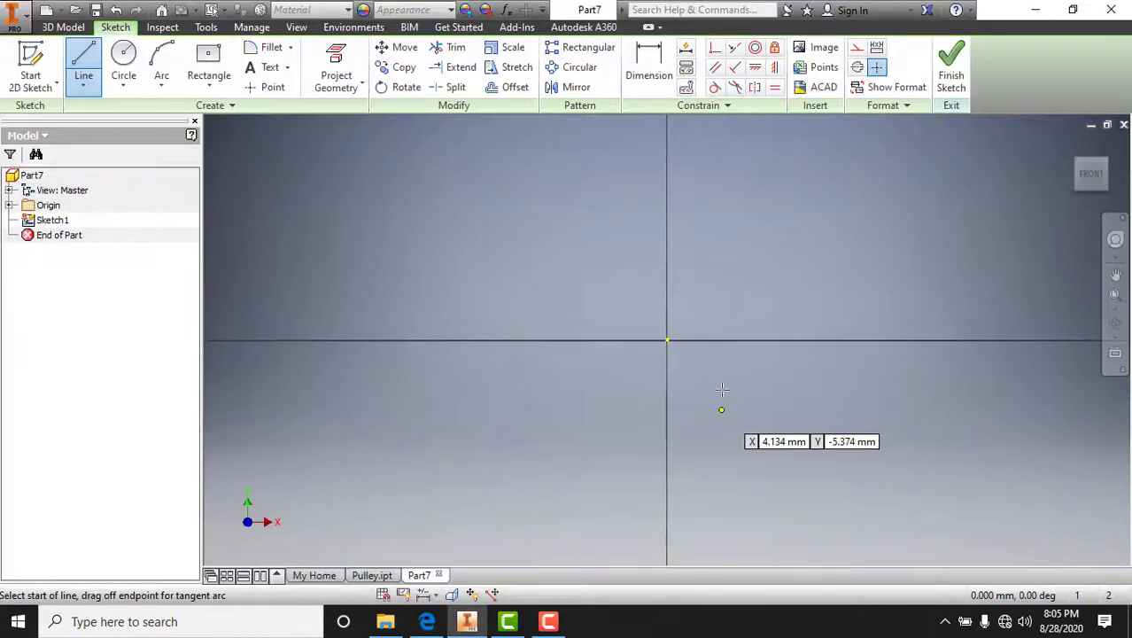
left_click(666, 340)
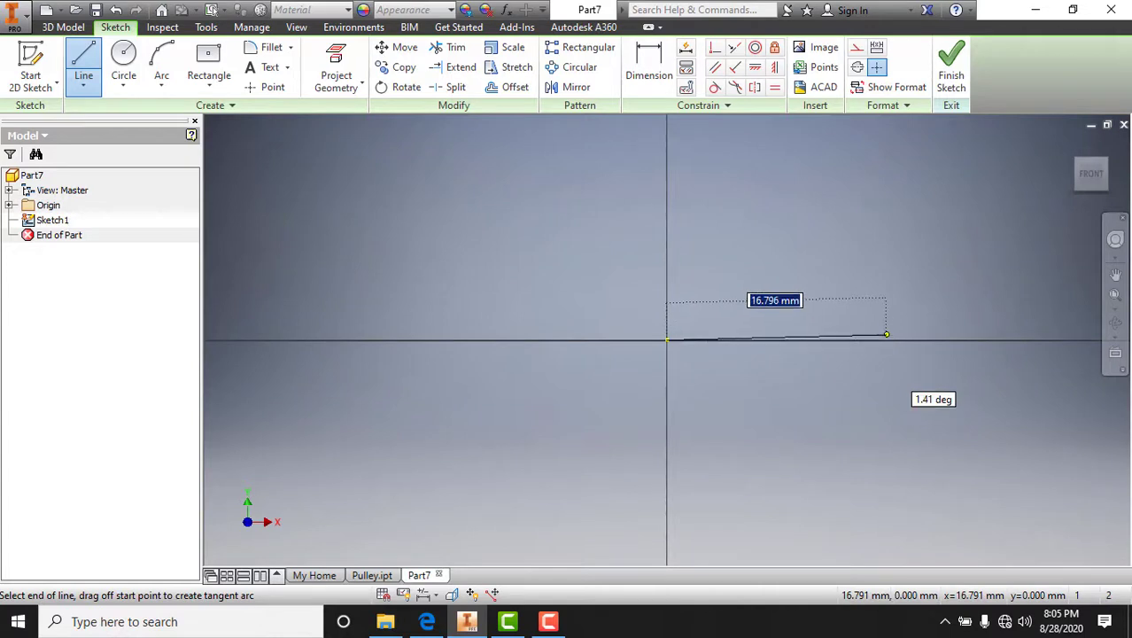
type("5")
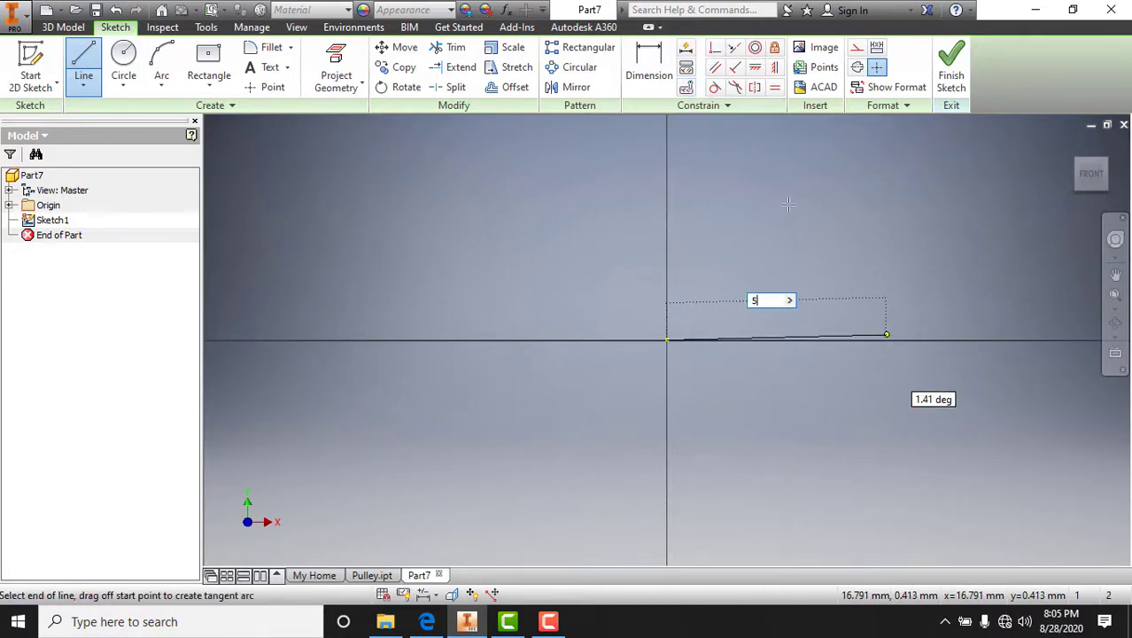
key("BackSpace")
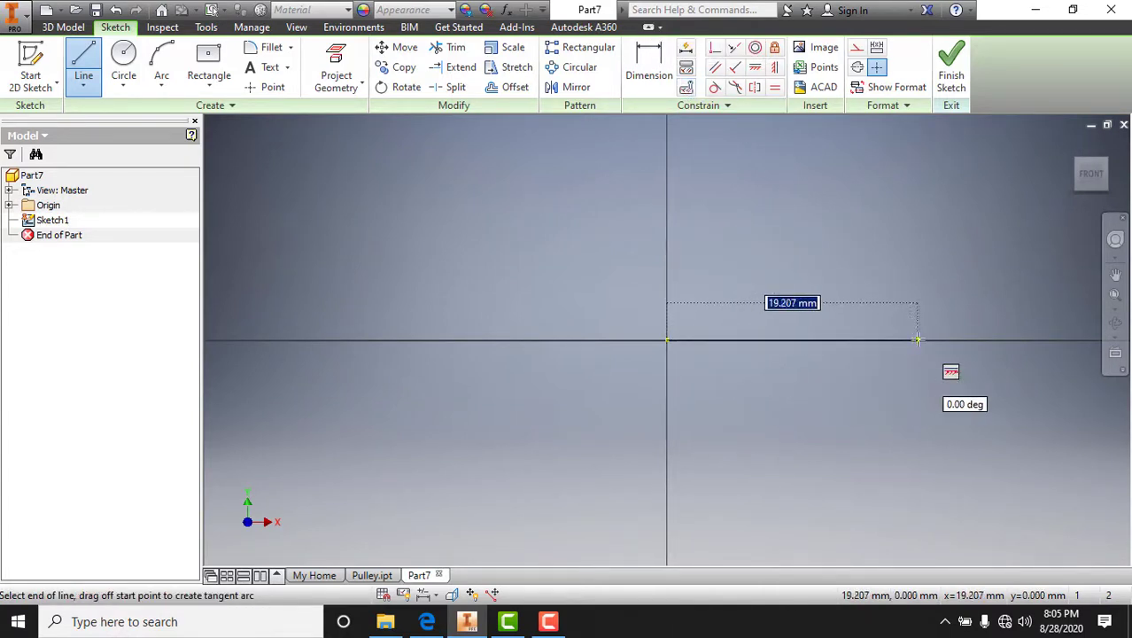
type("56")
key("Return")
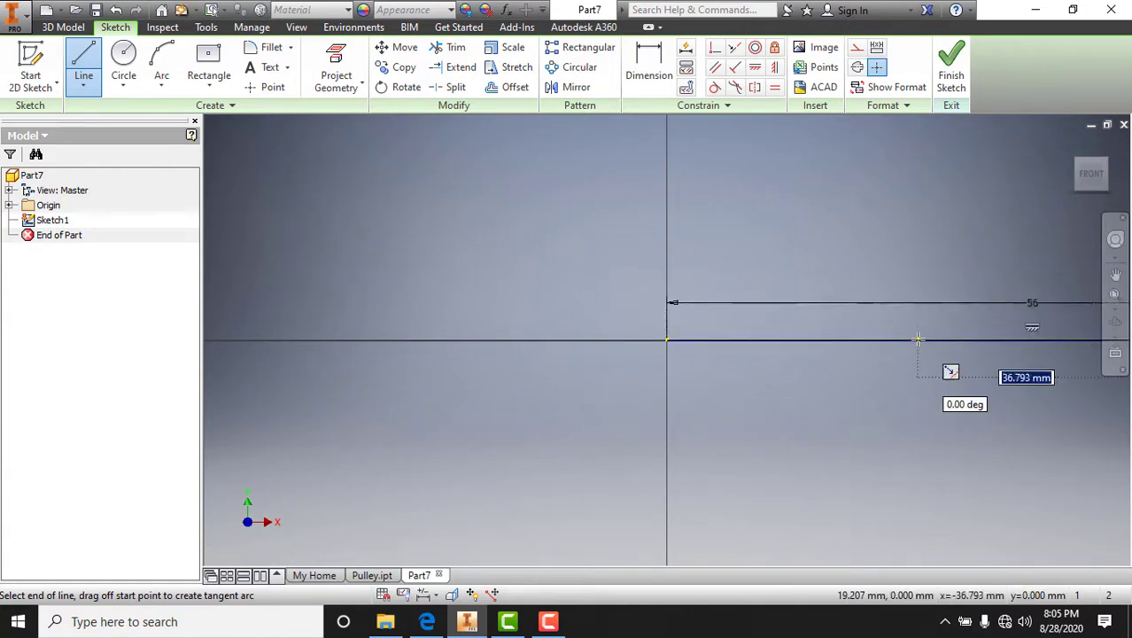
scroll(837, 400, "up", 4)
middle_click_drag(837, 400, 561, 389)
scroll(812, 404, "down", 1)
key("Escape")
scroll(700, 374, "down", 4)
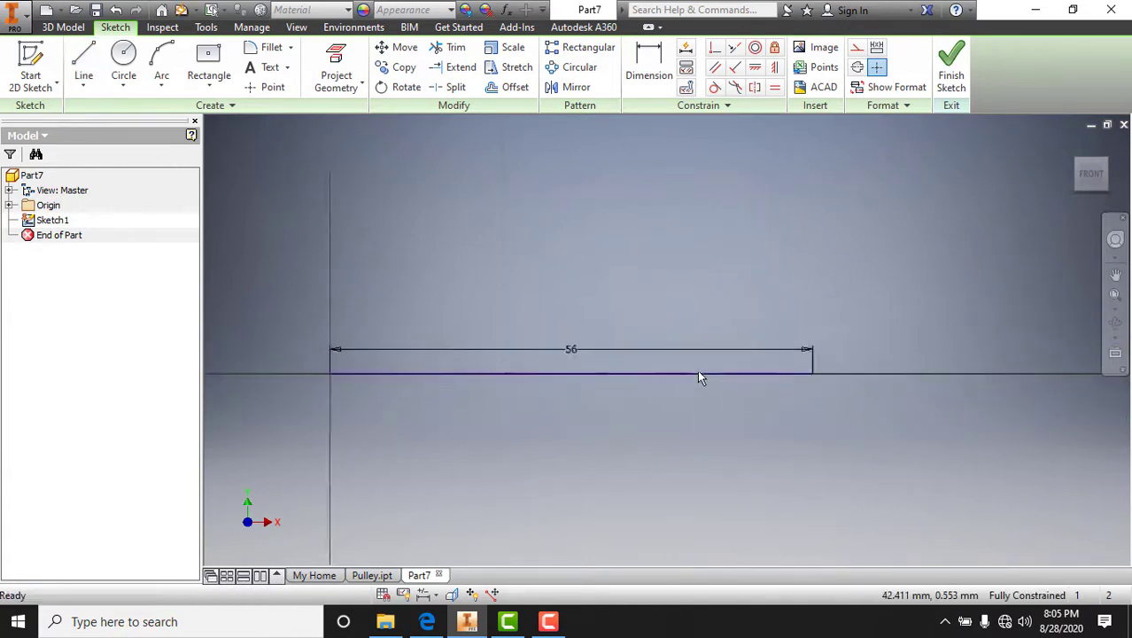
- Draw a second horizontal line about 57 mm long above the first one, starting directly above the sketch origin
scroll(458, 172, "up", 2)
mouse_move(475, 210)
middle_mouse_down()
mouse_move(602, 273)
mouse_move(669, 257)
middle_mouse_up()
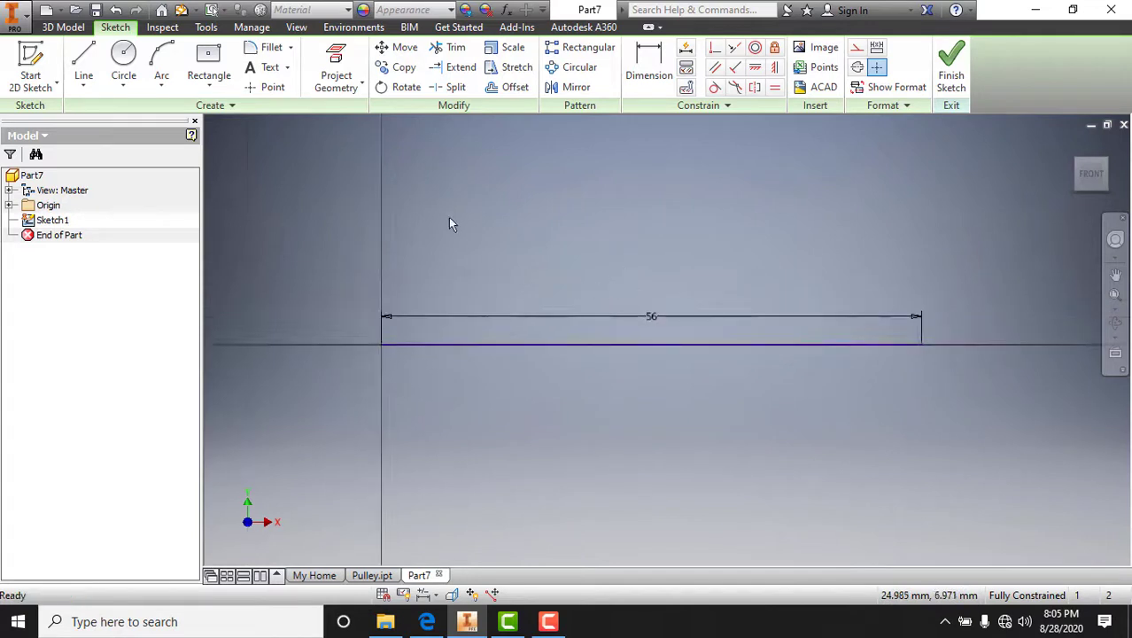
left_click(83, 63)
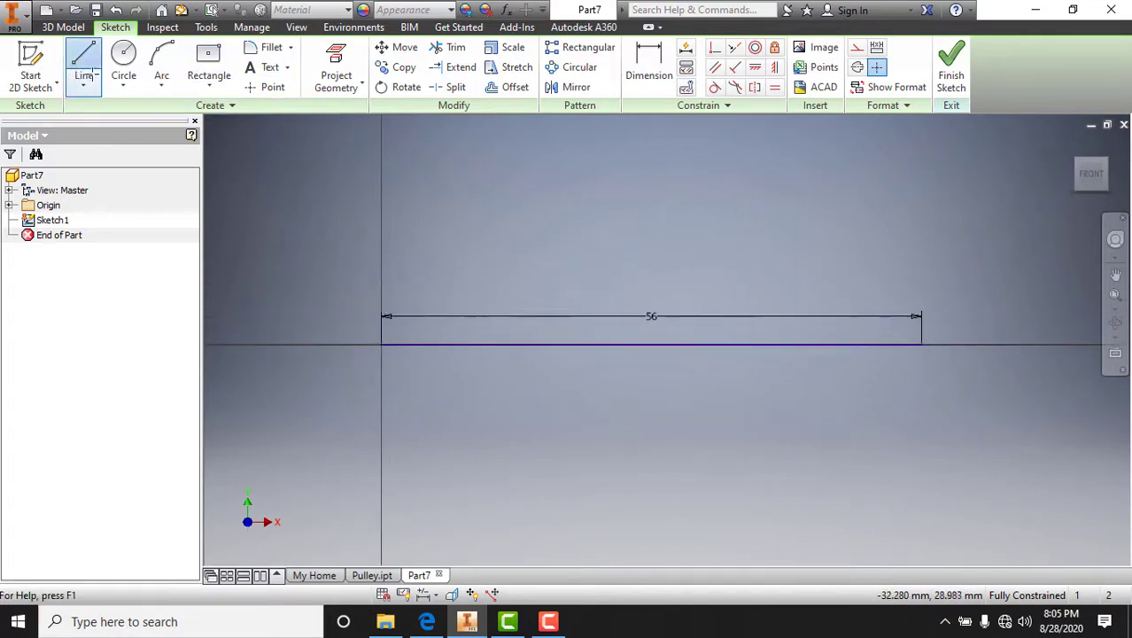
left_click(382, 220)
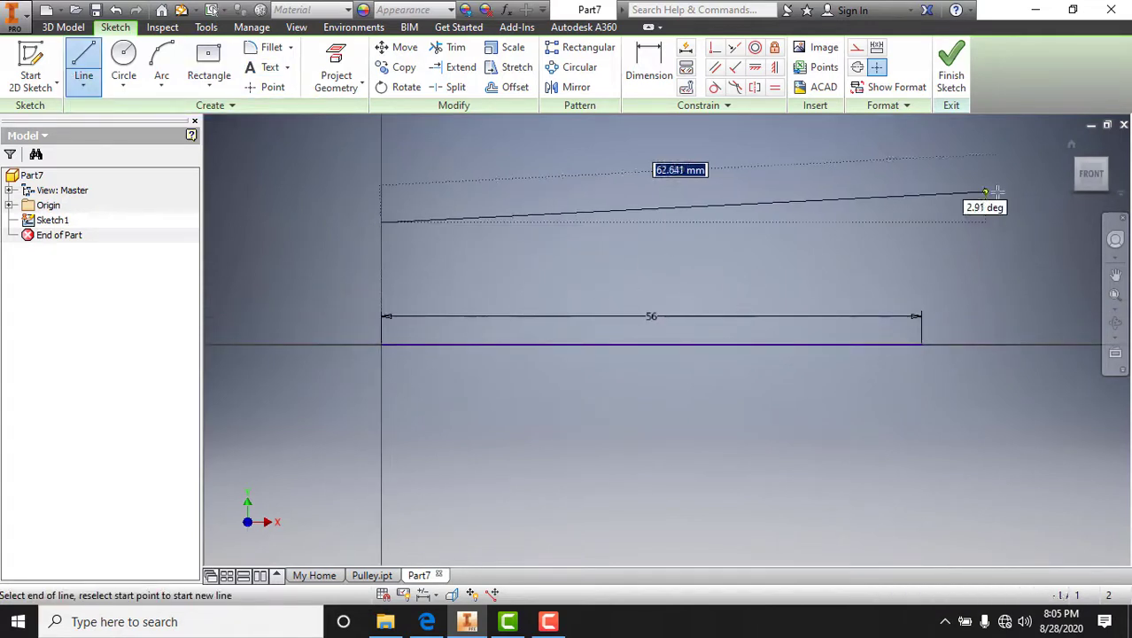
left_click(927, 222)
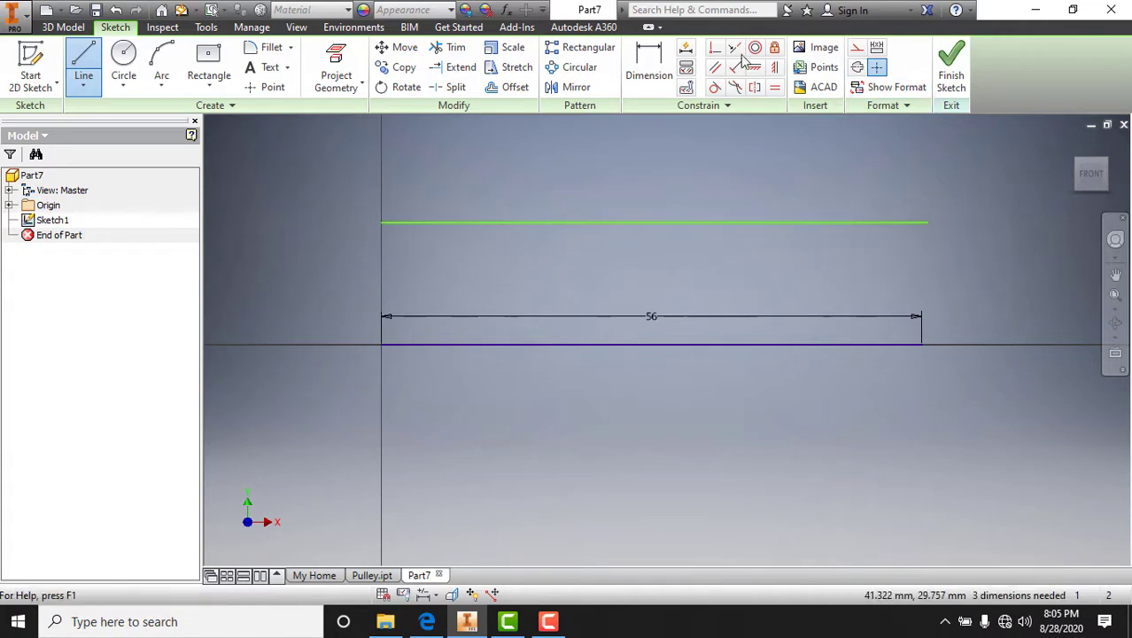
- Dimension the upper horizontal line and set its length to 56 mm
left_click(657, 68)
left_click(635, 223)
left_click(643, 209)
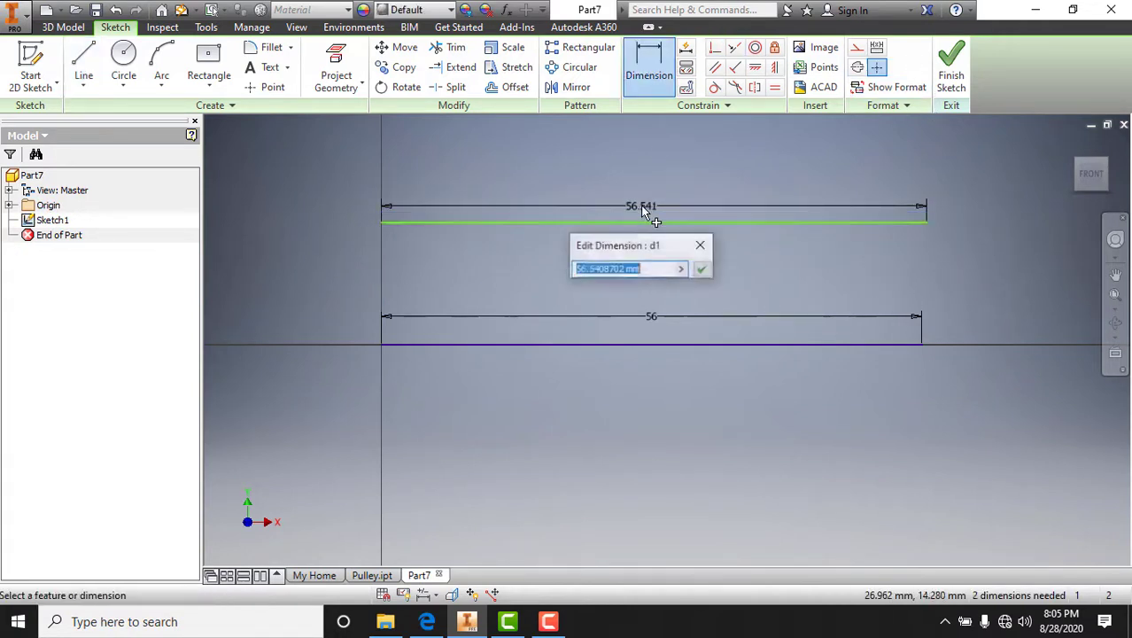
type("56")
key("Return")
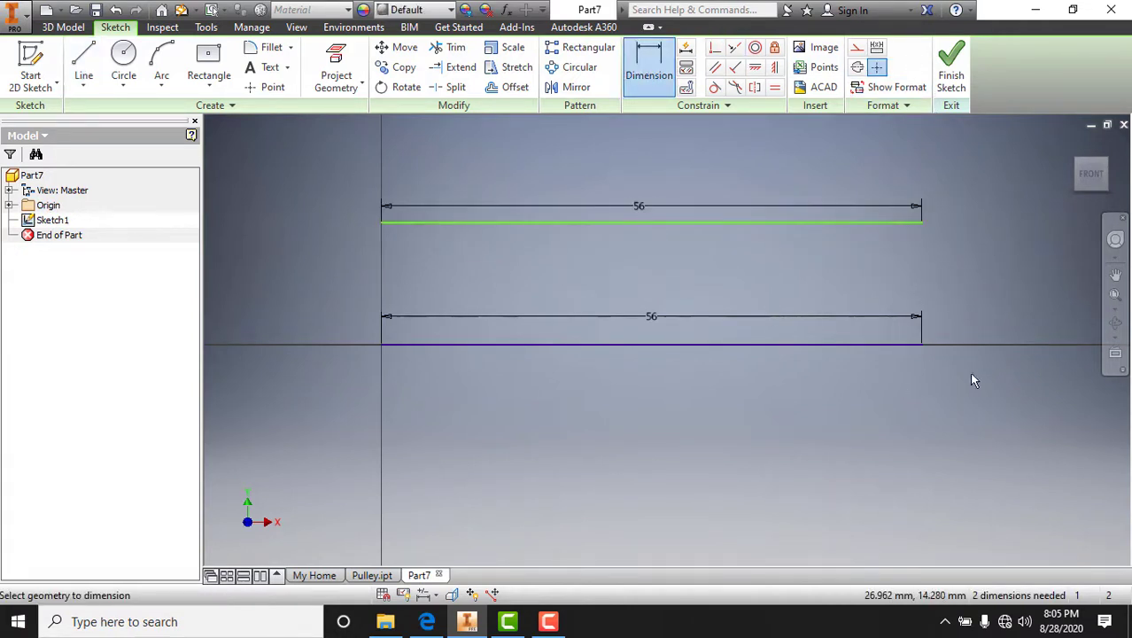
key("Escape")
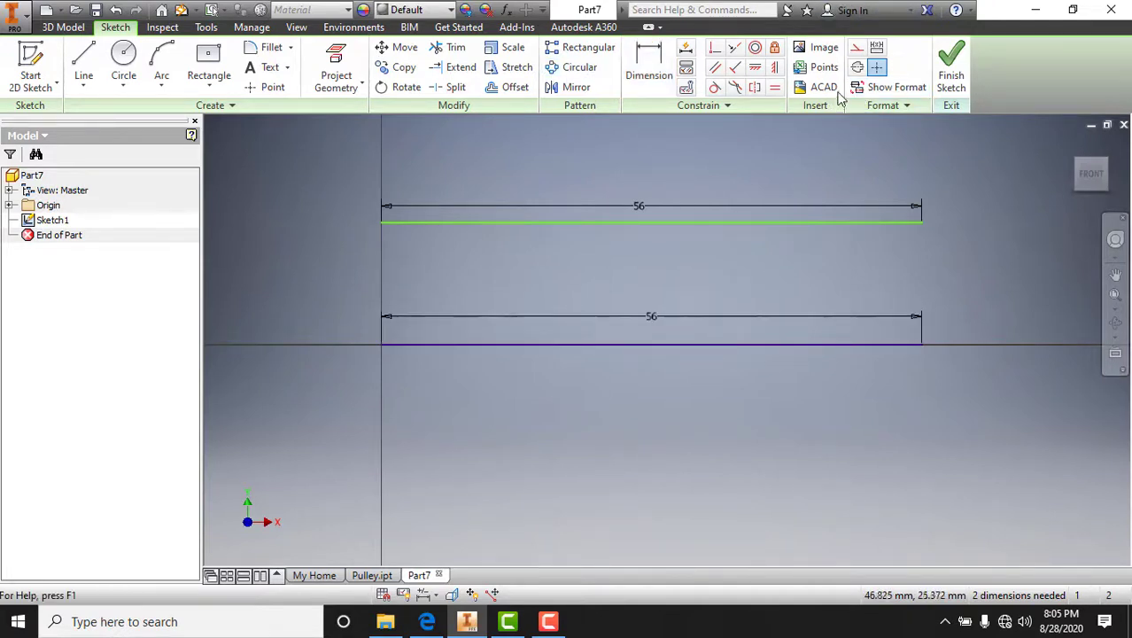
- Convert the lower line to a centerline, check Modul_sesi1CAD_SUM.pdf, and dimension the upper line about it with a 28 mm diameter
left_click(658, 343)
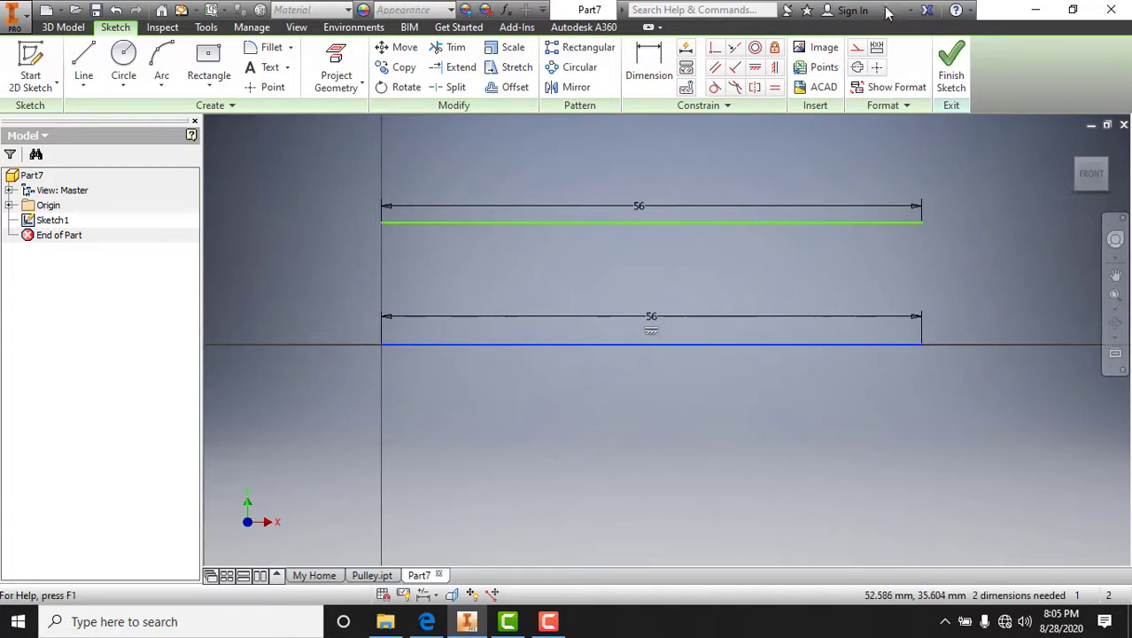
left_click(858, 71)
key("d")
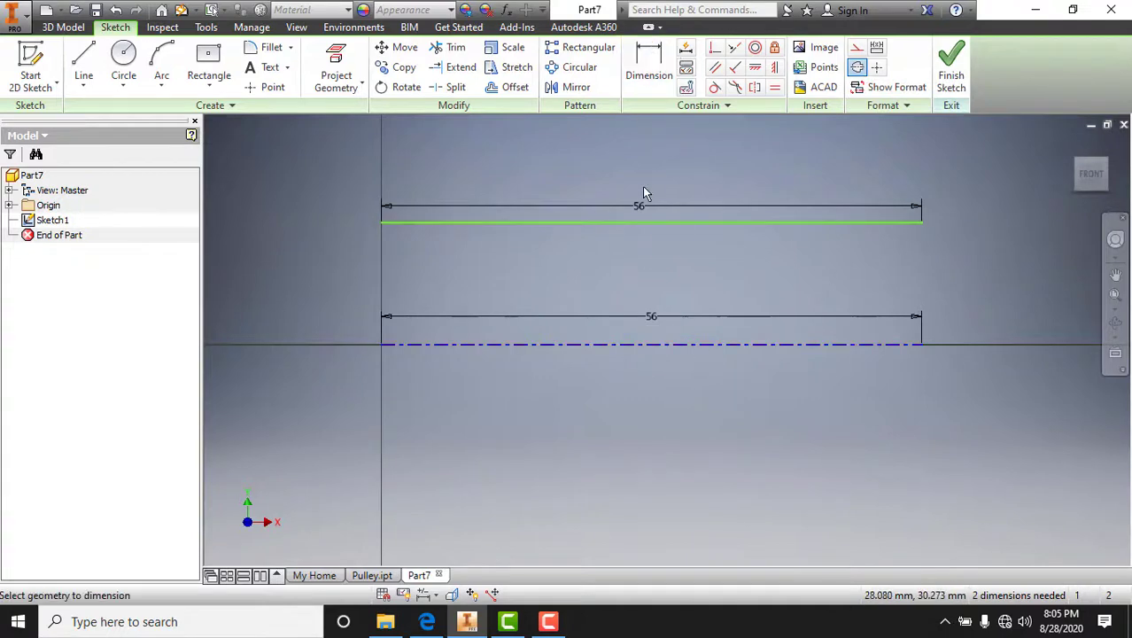
left_click(653, 222)
left_click(684, 344)
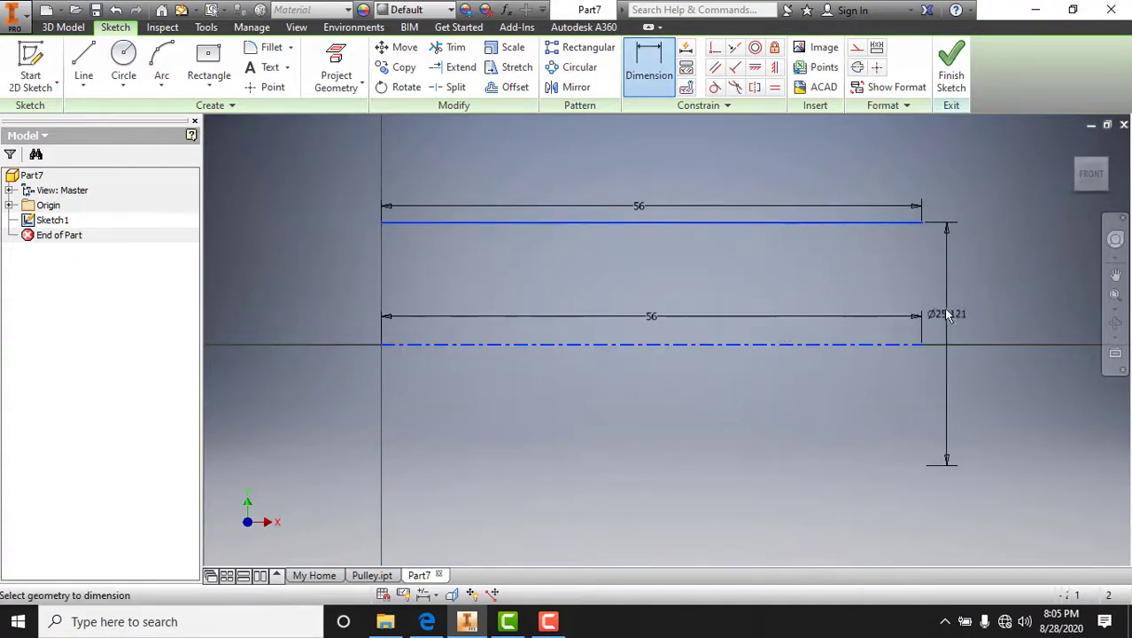
left_click(979, 323)
key("alt+Tab")
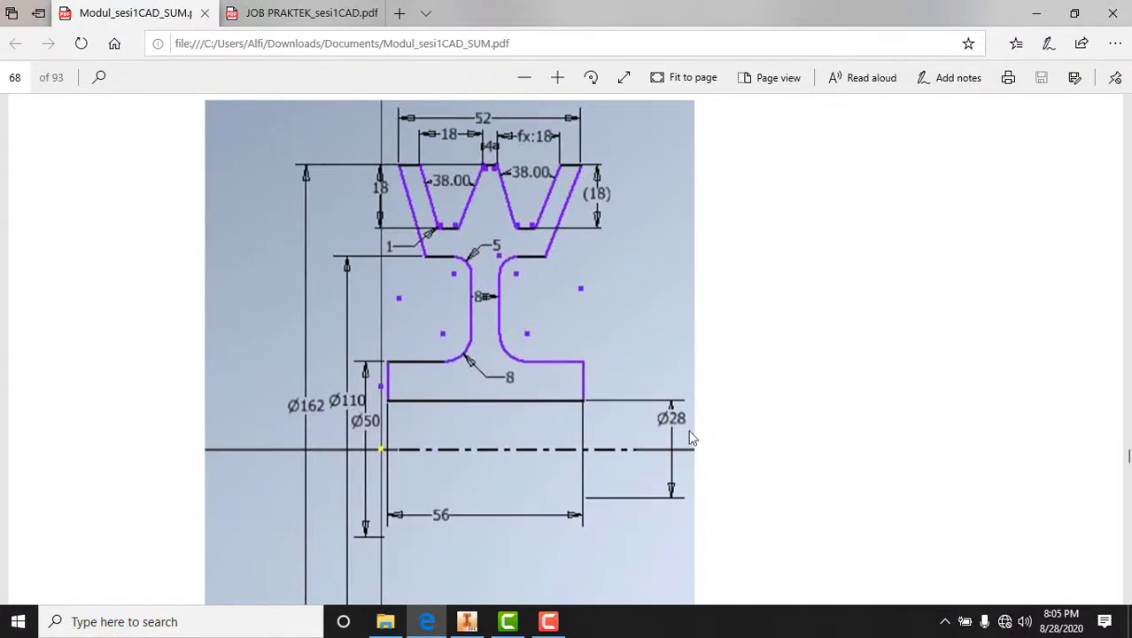
key("alt+Tab")
type("28")
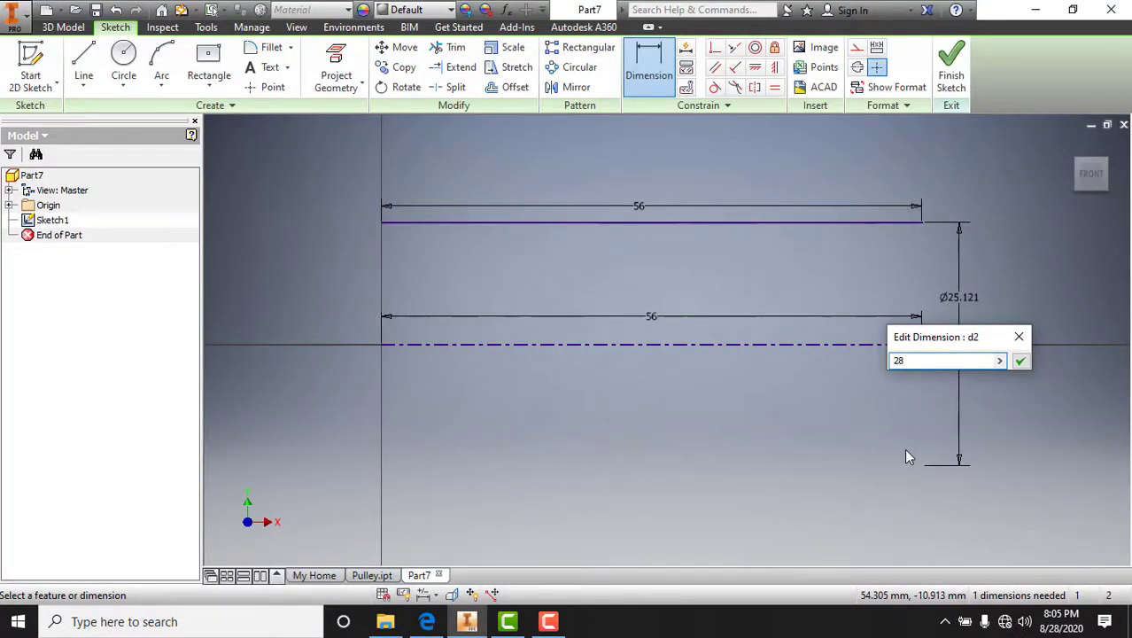
key("Return")
- Check the pulley's outer diameter in the PDF and draw a 162 mm vertical line upward in Inventor from the upper horizontal line's midpoint
scroll(697, 318, "down", 3)
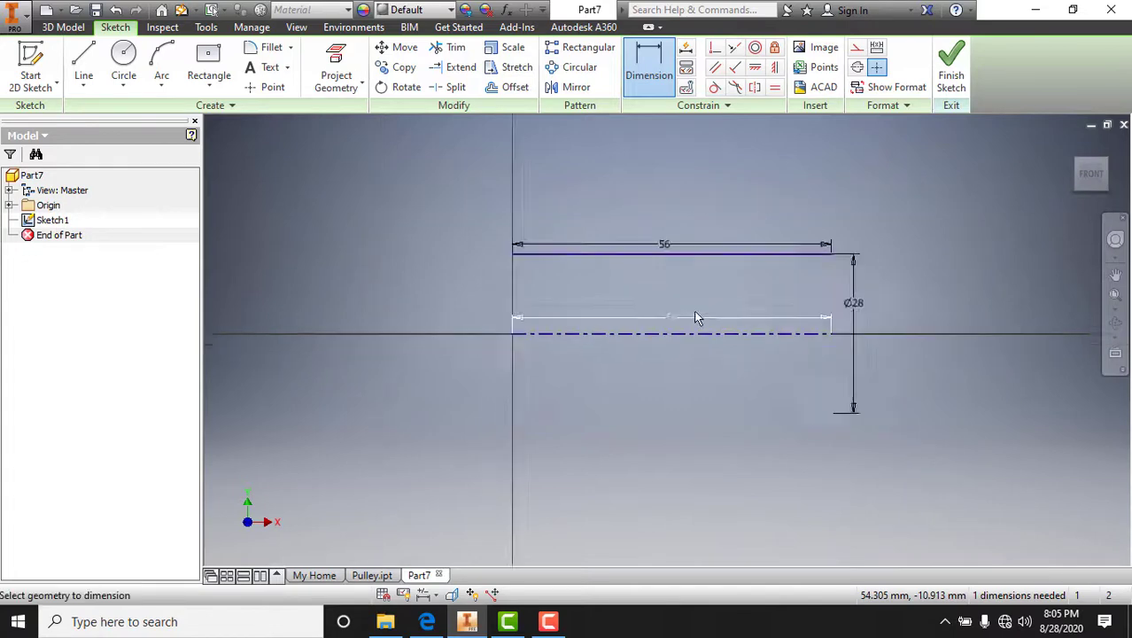
scroll(567, 322, "up", 2)
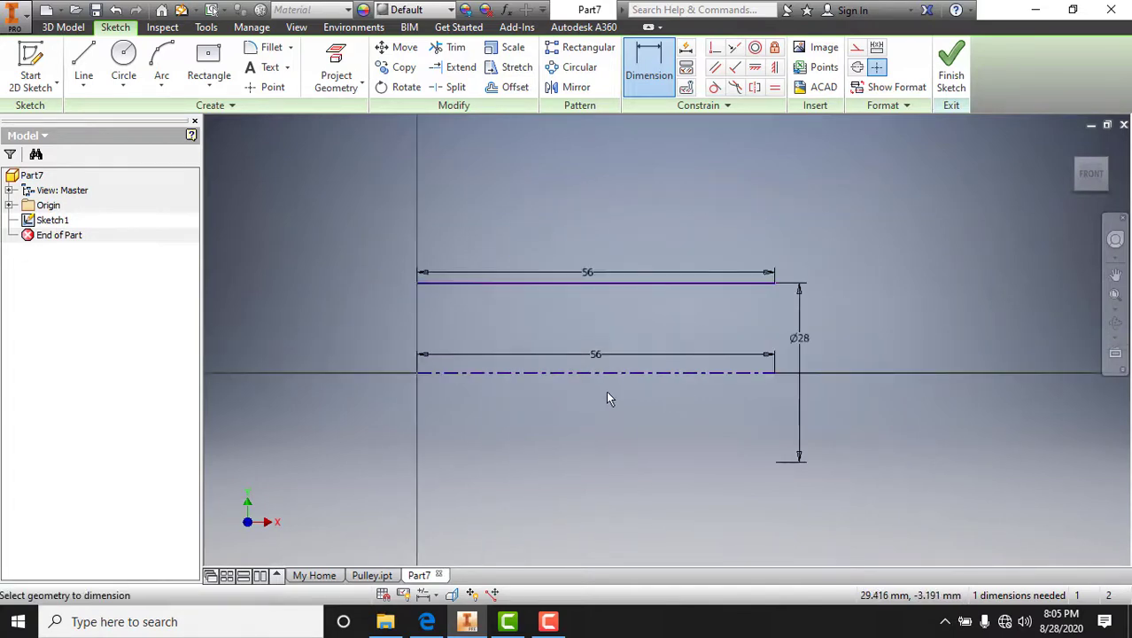
key("alt+Tab")
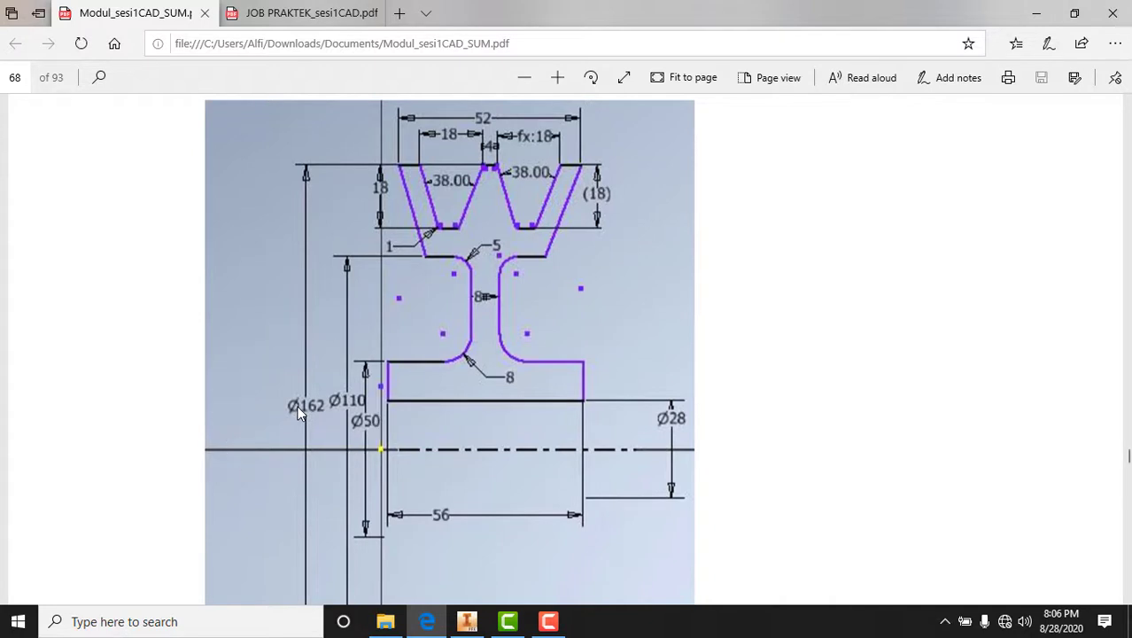
key("alt+Tab")
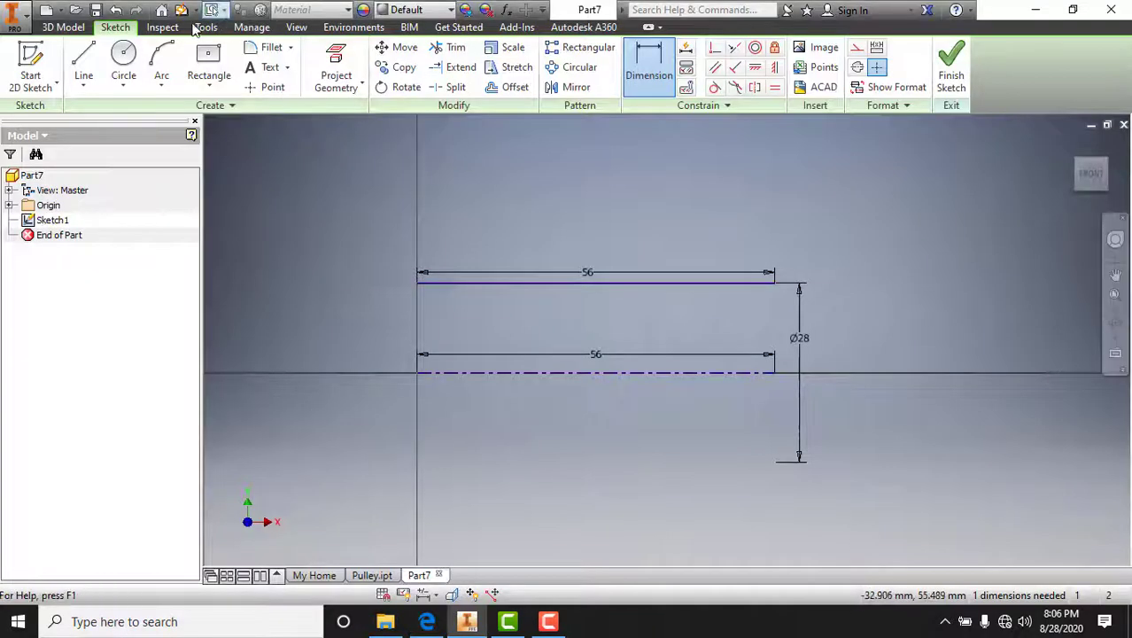
left_click(83, 62)
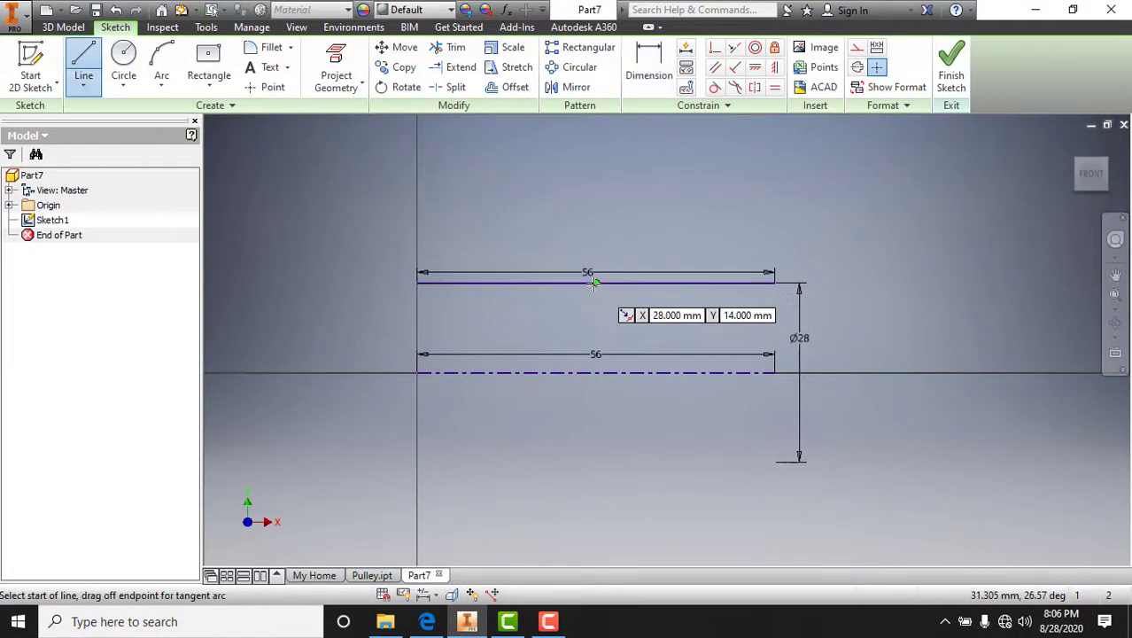
left_click(595, 282)
scroll(580, 266, "up", 2)
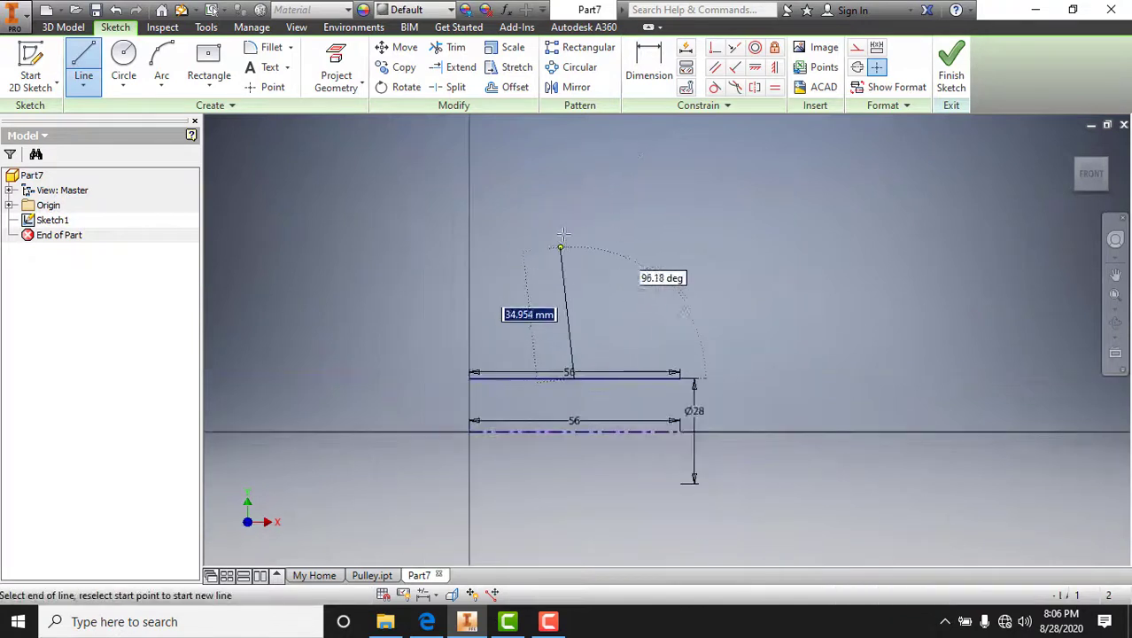
type("162")
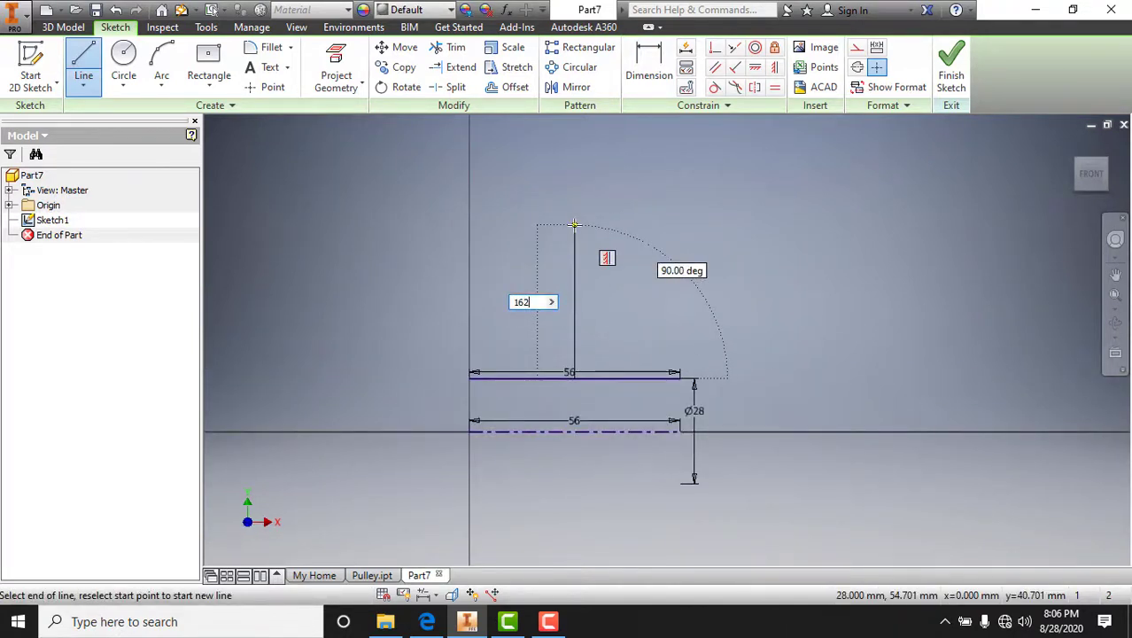
key("Return")
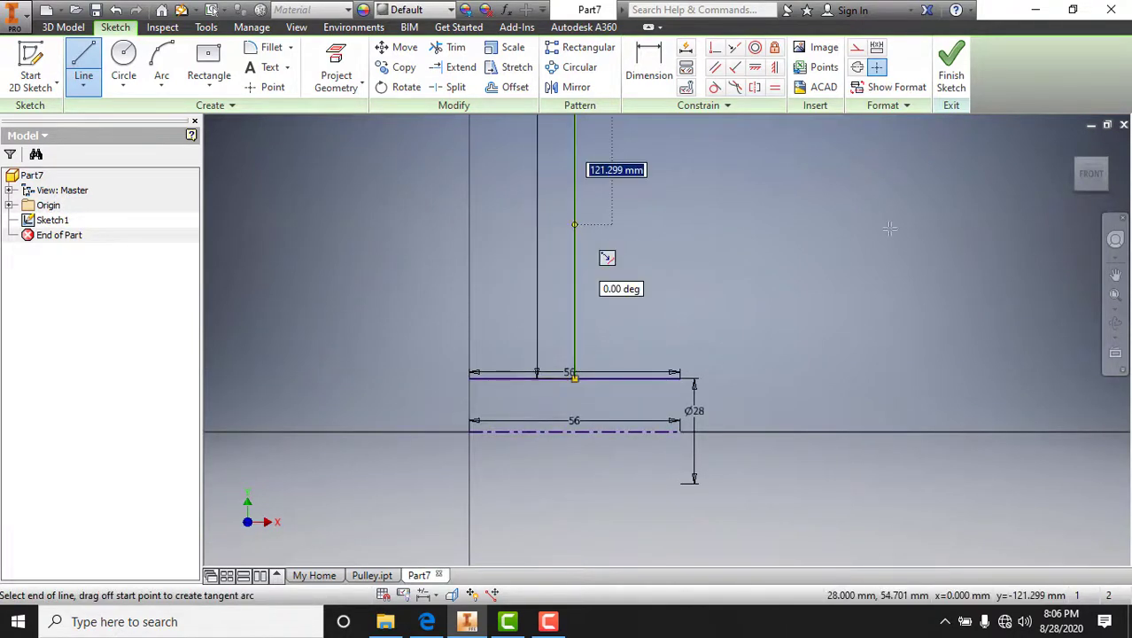
scroll(576, 231, "up", 2)
middle_click_drag(628, 201, 580, 262)
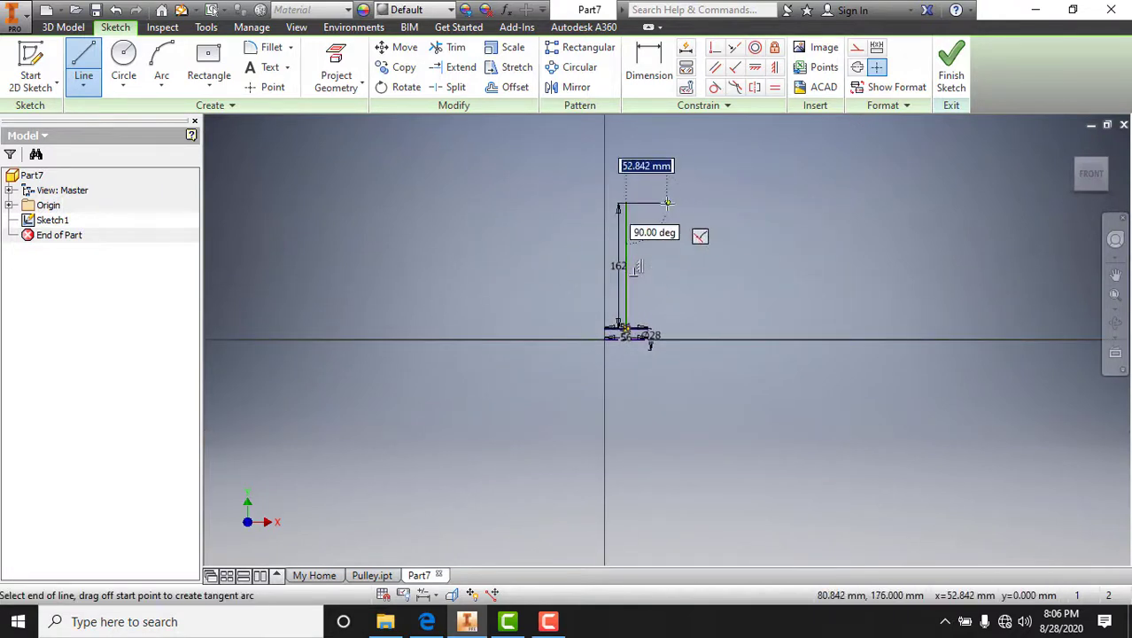
key("Escape")
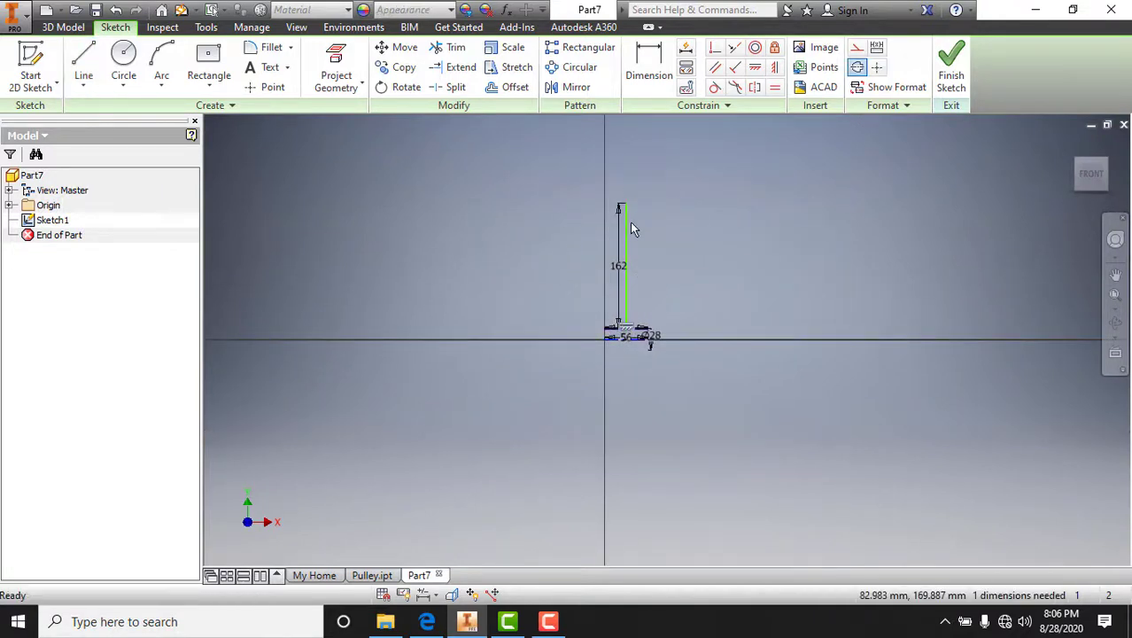
- Replace the vertical line's length dimension with a 162 mm diameter dimension from its upper endpoint to the centerline
scroll(625, 257, "up", 3)
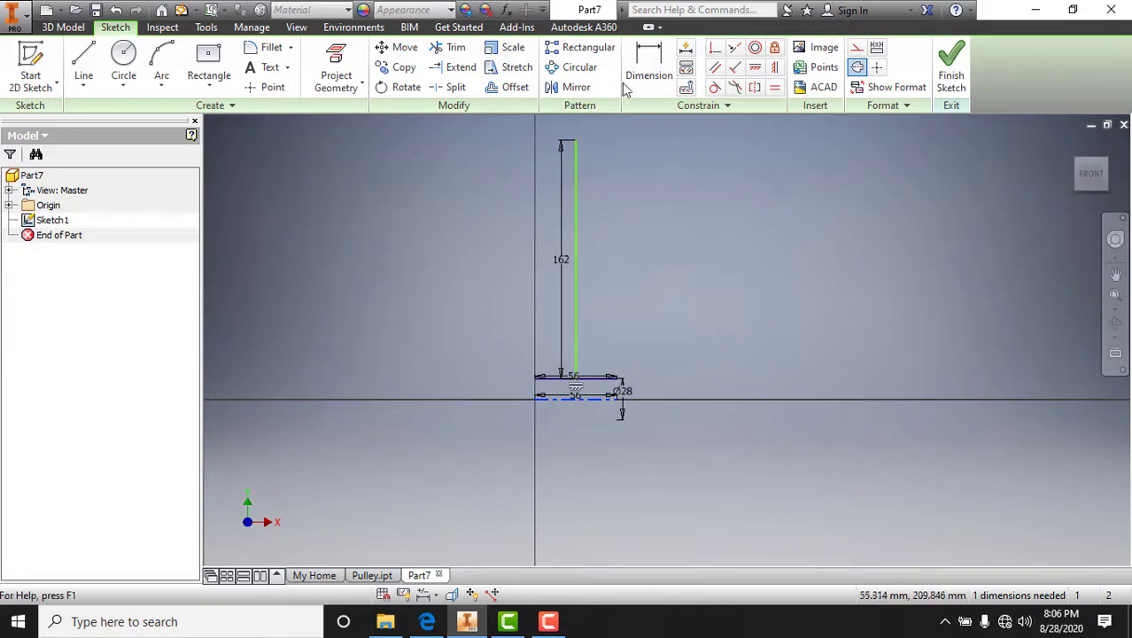
left_click(559, 260)
key("Delete")
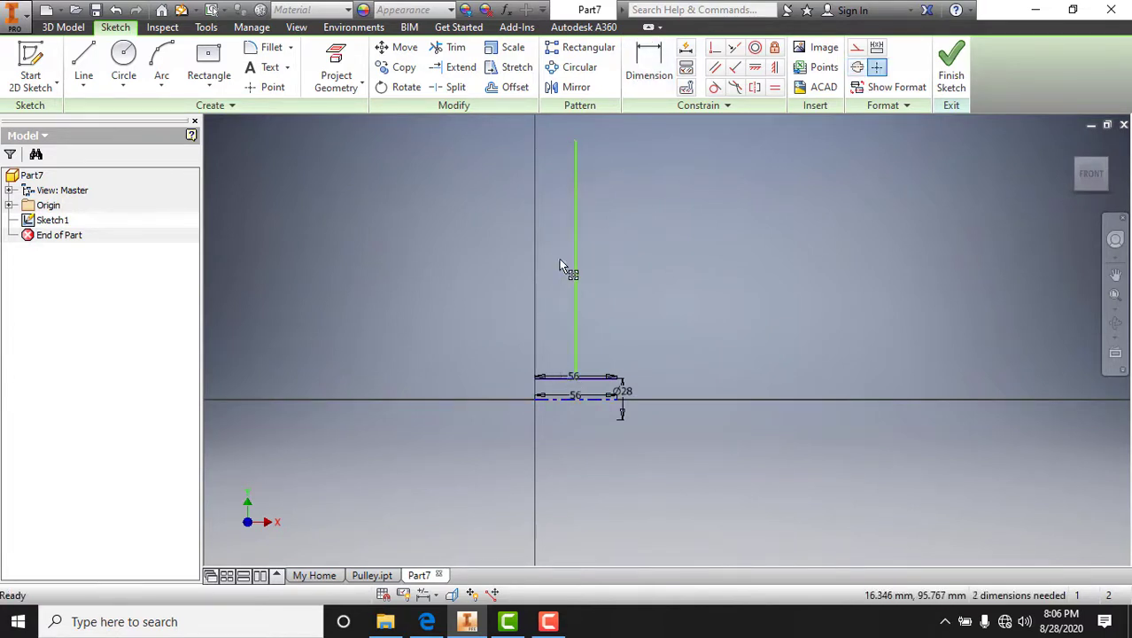
left_click(649, 71)
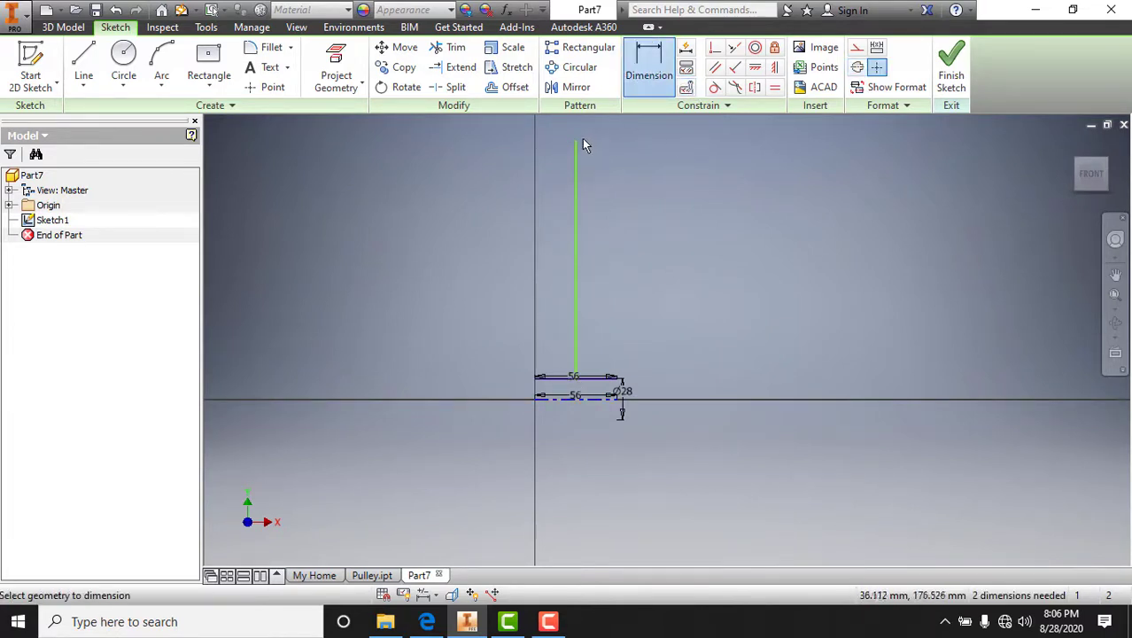
left_click(616, 396)
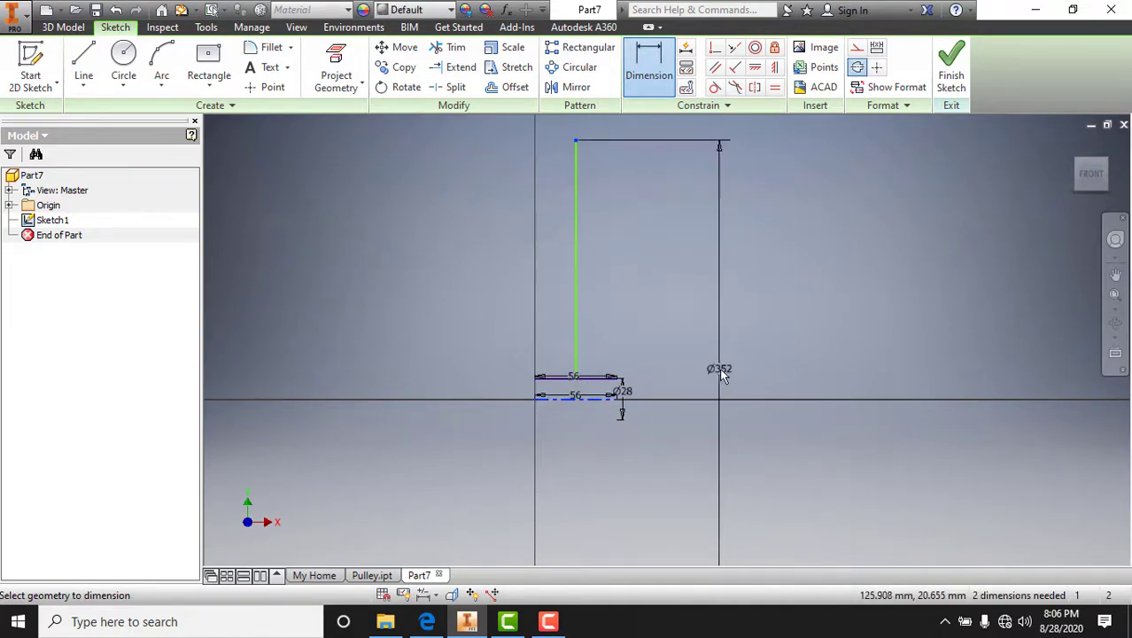
left_click(721, 372)
type("1")
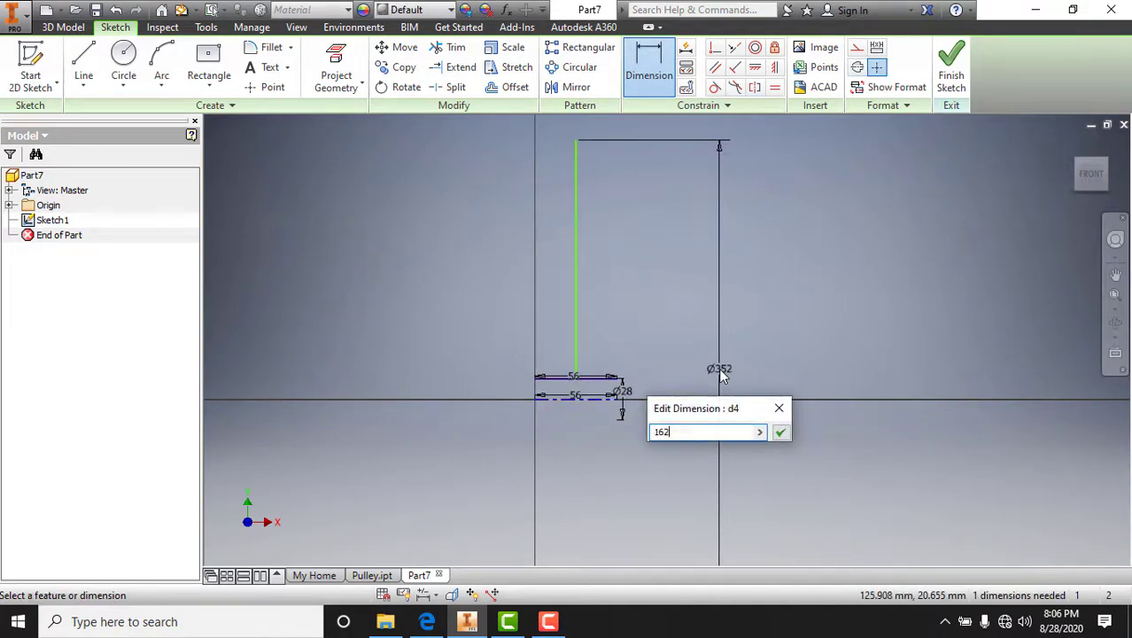
type("62")
key("Return")
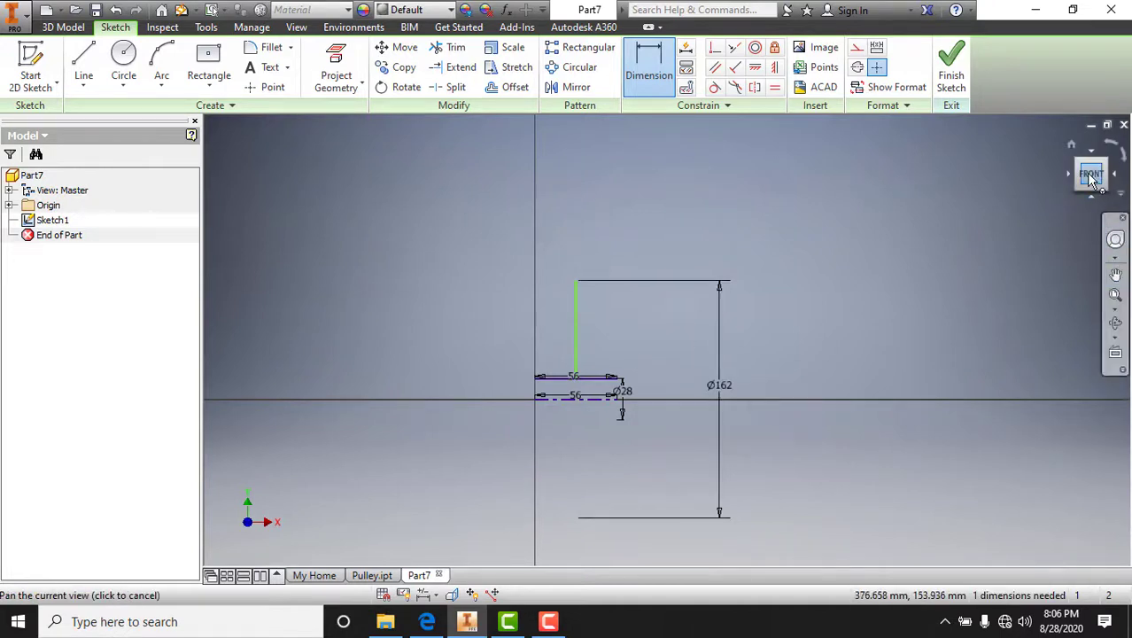
scroll(610, 410, "down", 1)
scroll(585, 329, "up", 3)
scroll(585, 330, "down", 4)
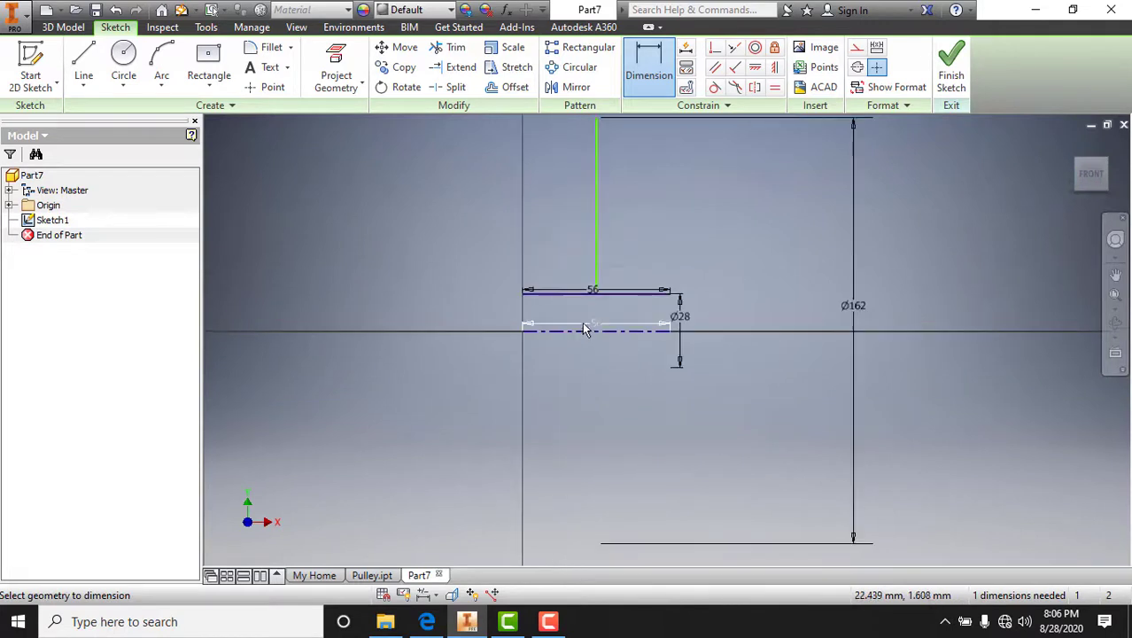
scroll(584, 329, "down", 2)
middle_click_drag(590, 318, 587, 434)
left_click(587, 444)
left_click(580, 434)
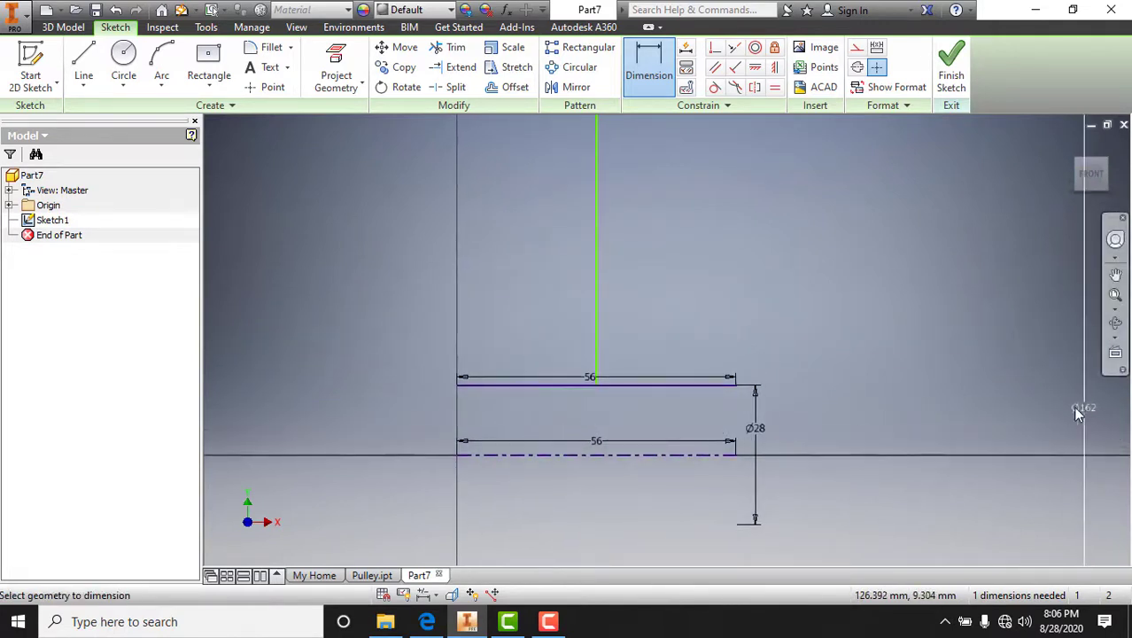
left_click(1077, 413)
key("Return")
key("Escape")
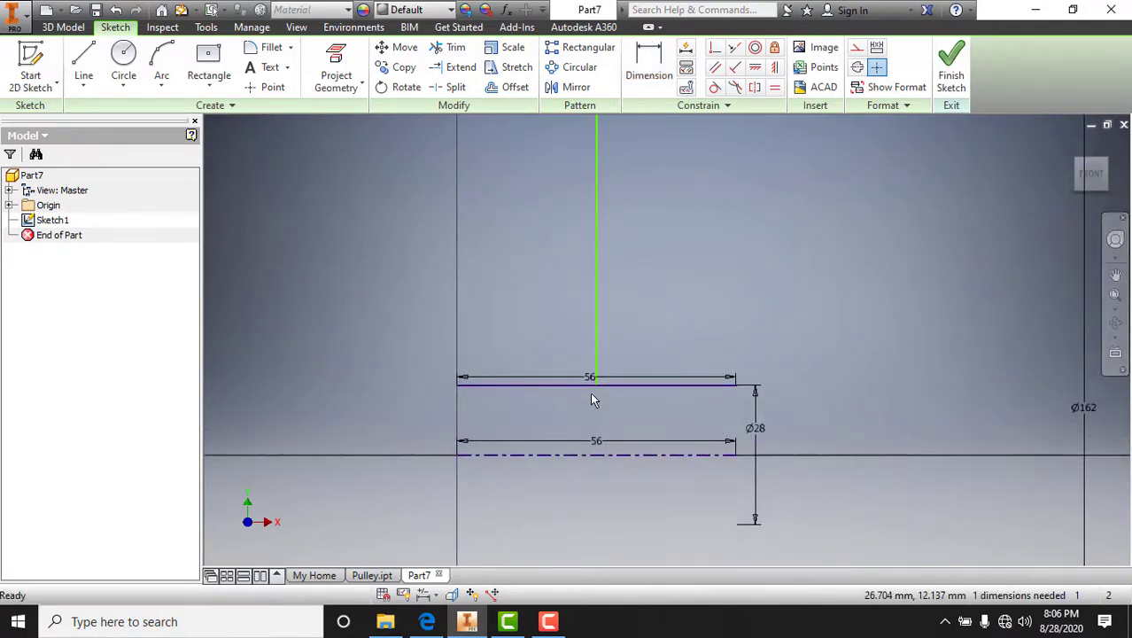
scroll(594, 400, "down", 1)
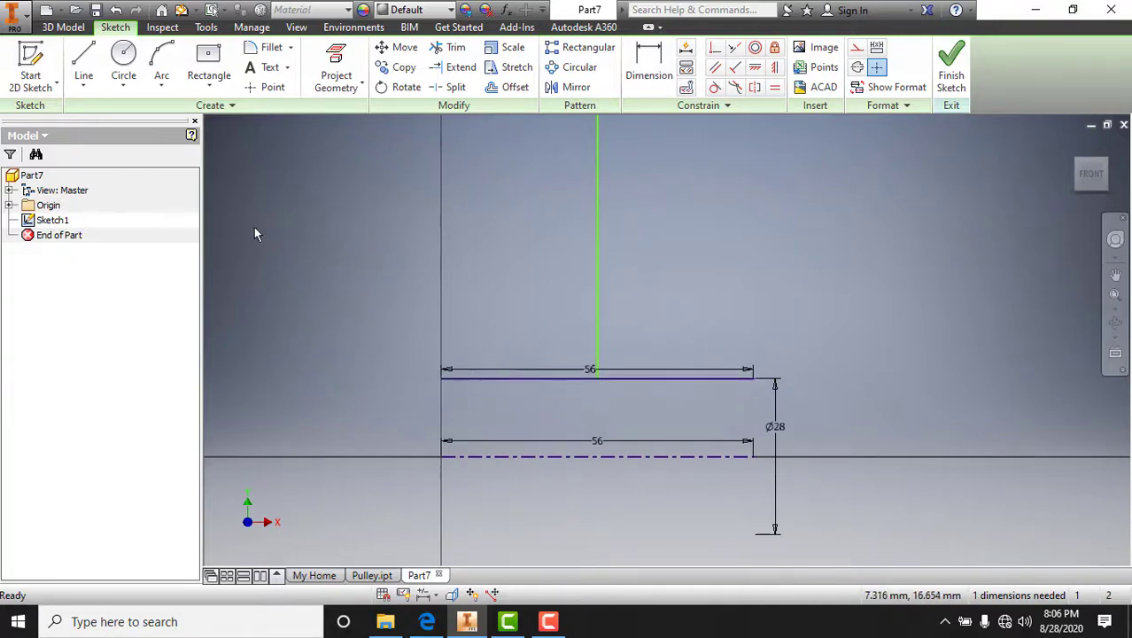
scroll(580, 296, "up", 3)
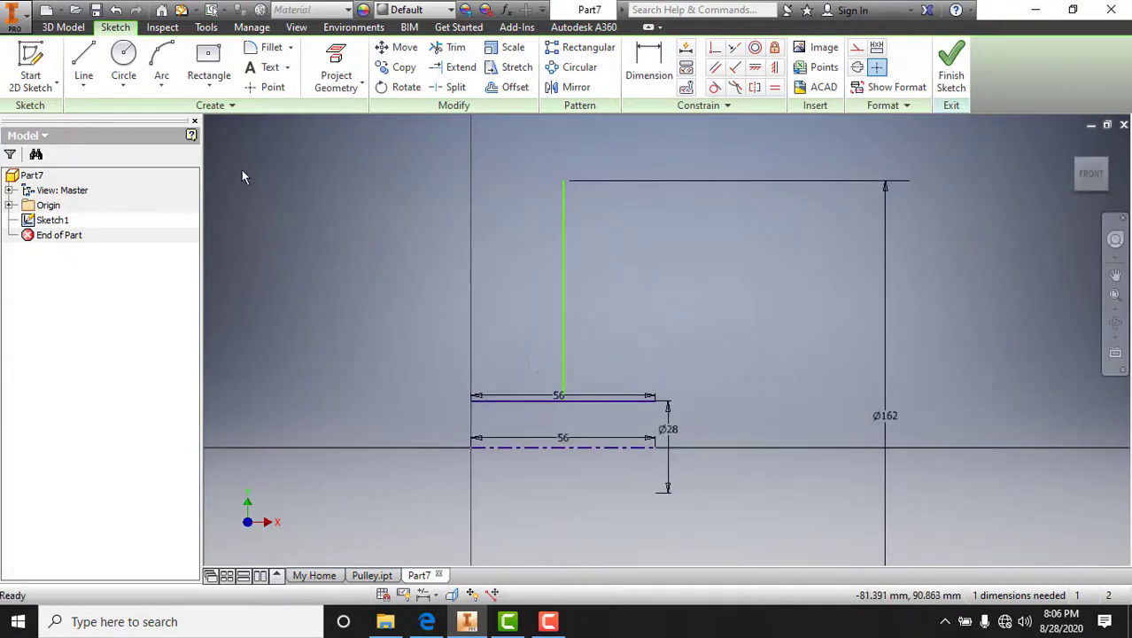
- Check the profile in the PDF, then draw connected hub and web lines from the upper line's left end: about 13 mm up, 23 mm right, 19.5 mm up
key("alt+Tab")
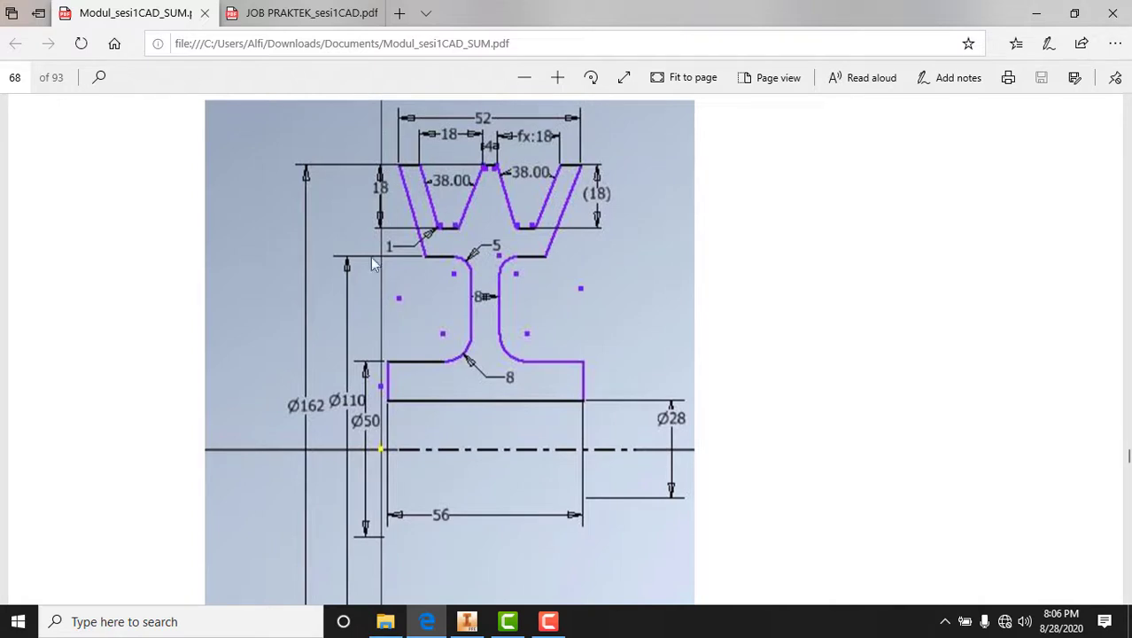
key("alt+Tab")
left_click(84, 64)
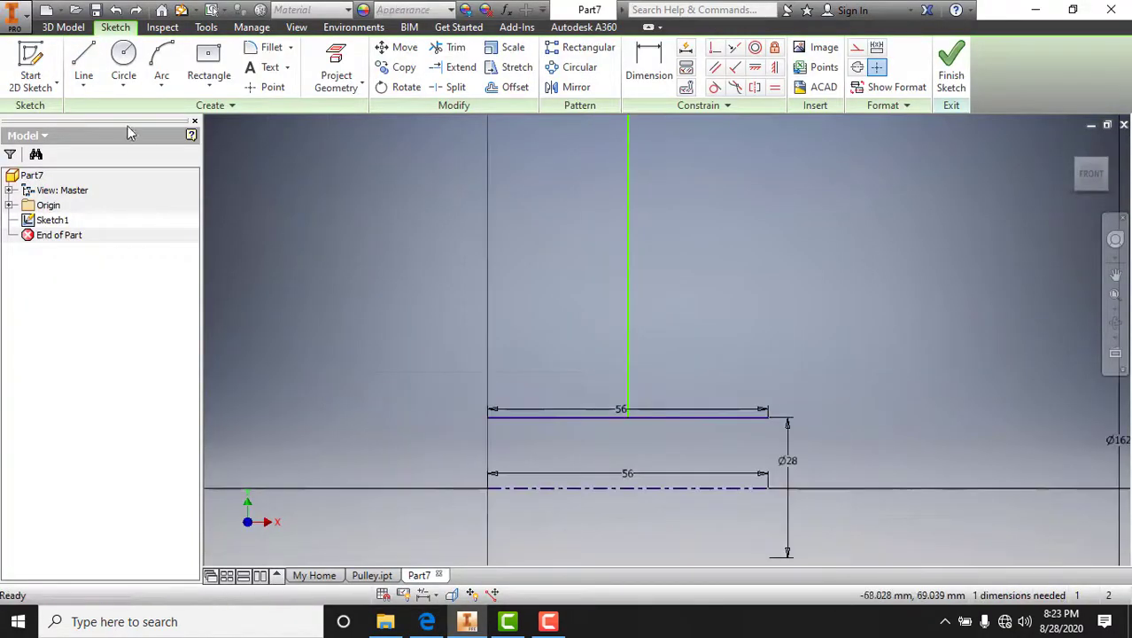
key("l")
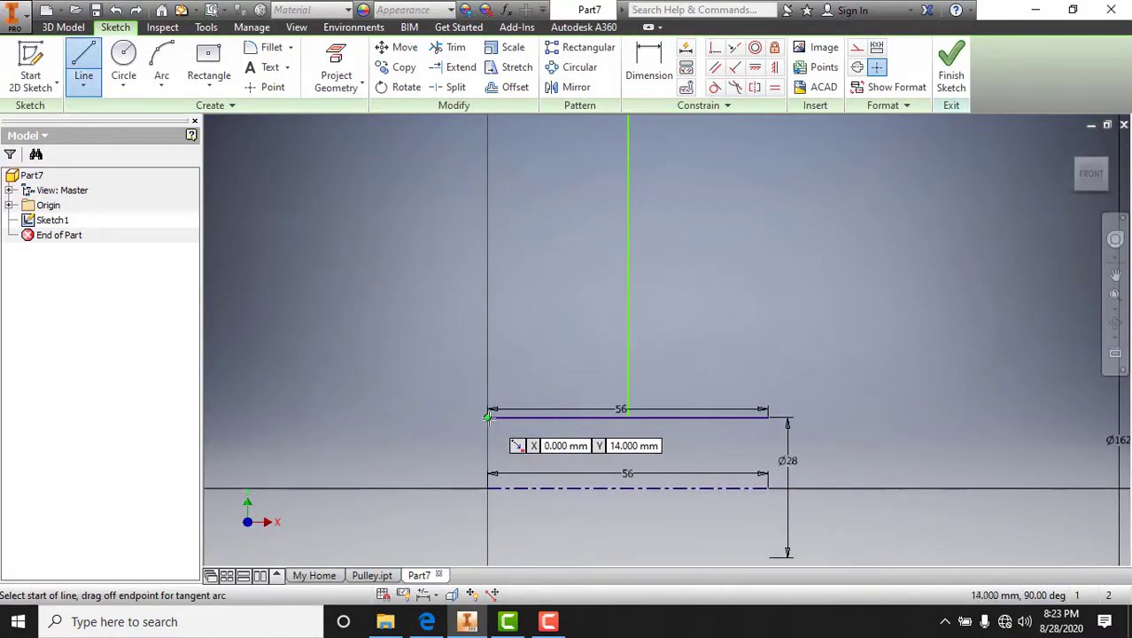
left_click(488, 416)
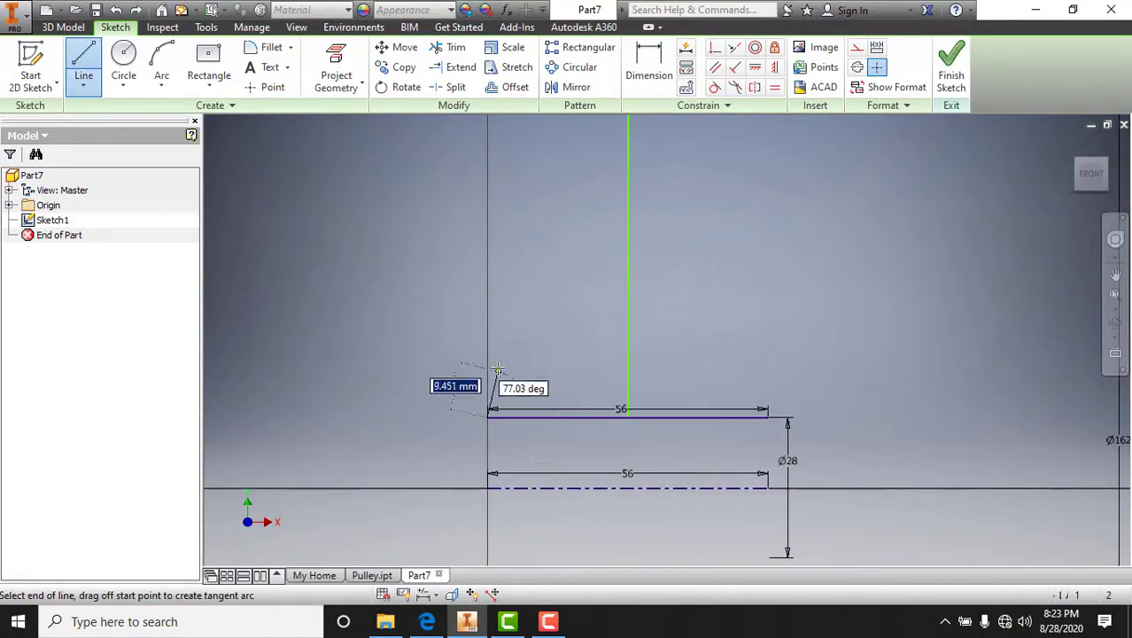
left_click(604, 353)
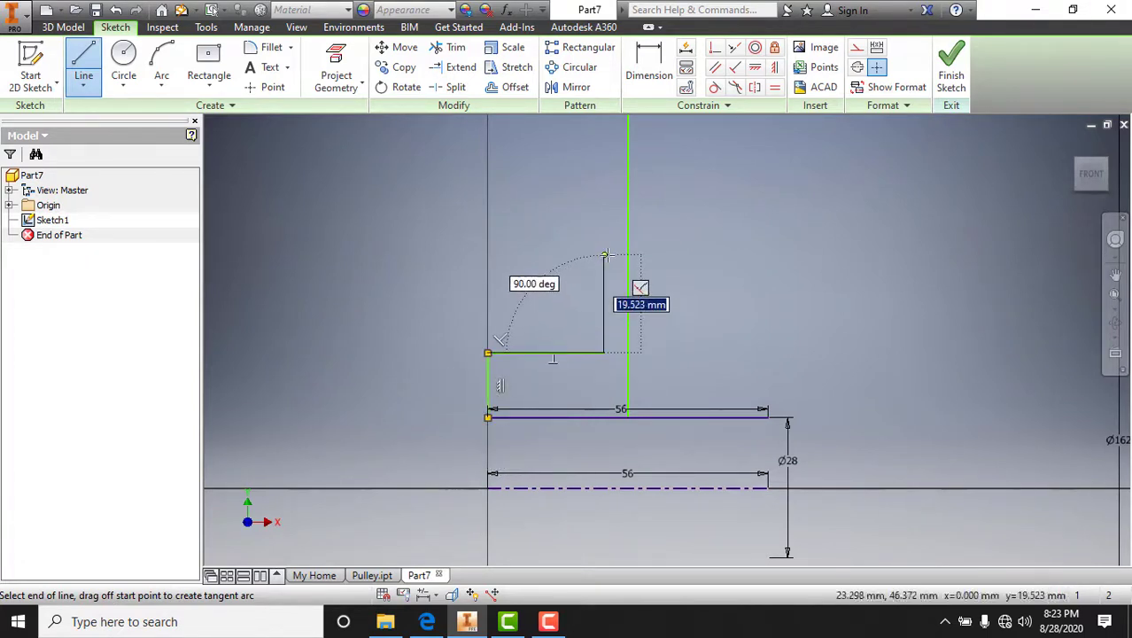
left_click(605, 255)
- Continue the profile from the web with a line about 7 mm left, a slanted rim line about 38 mm long, and a 7.4 mm top land
scroll(549, 301, "down", 2)
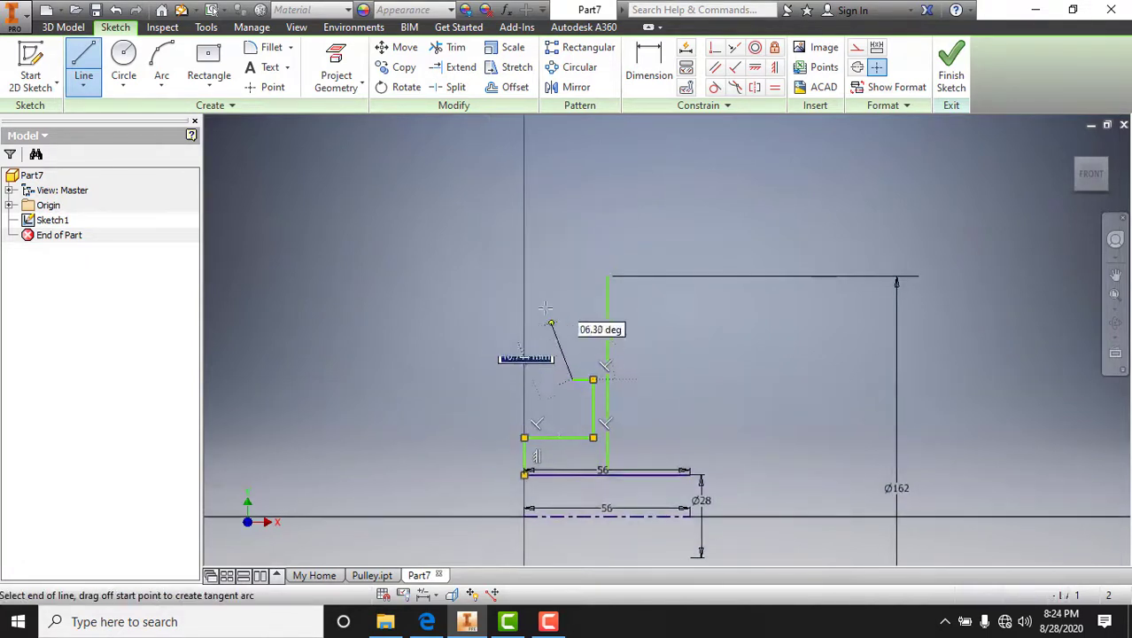
scroll(535, 295, "up", 4)
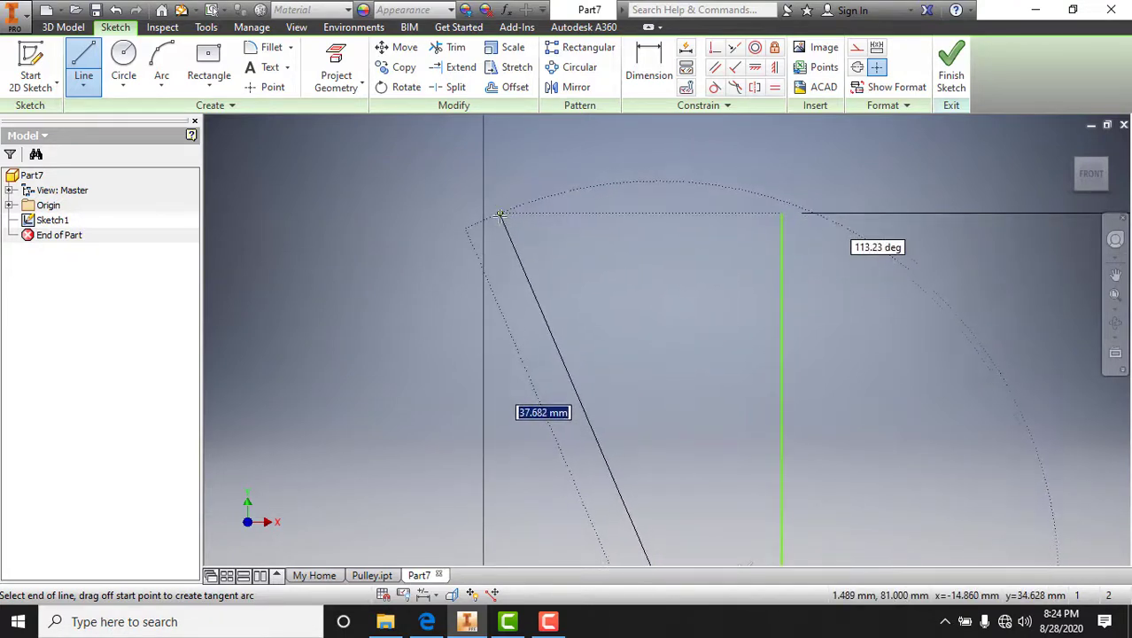
left_click(501, 213)
left_click(582, 213)
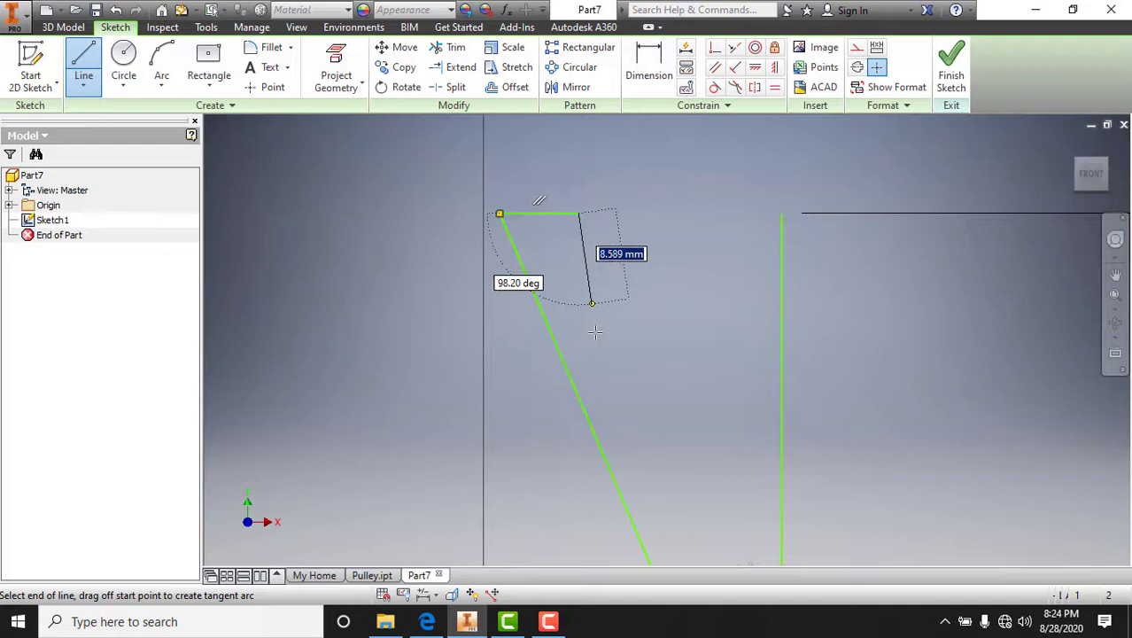
- Draw the V-groove about 17.3 mm deep with a flat bottom, and close it with a land about 2.9 mm wide at the vertical line's upper end
key("Escape")
left_click(608, 397)
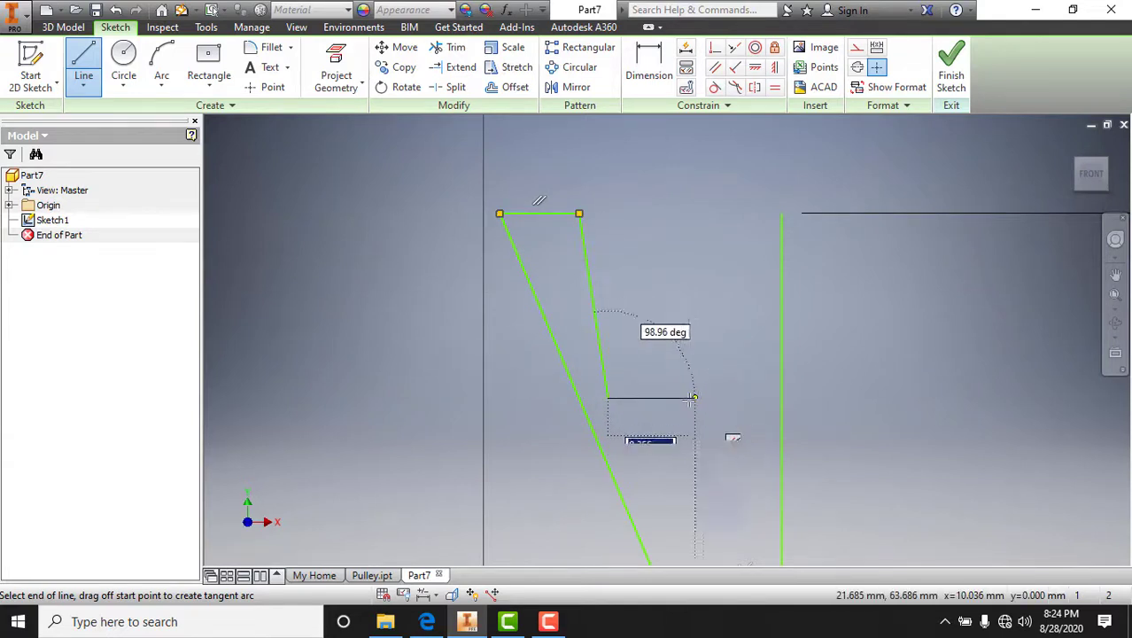
left_click(686, 399)
left_click(751, 213)
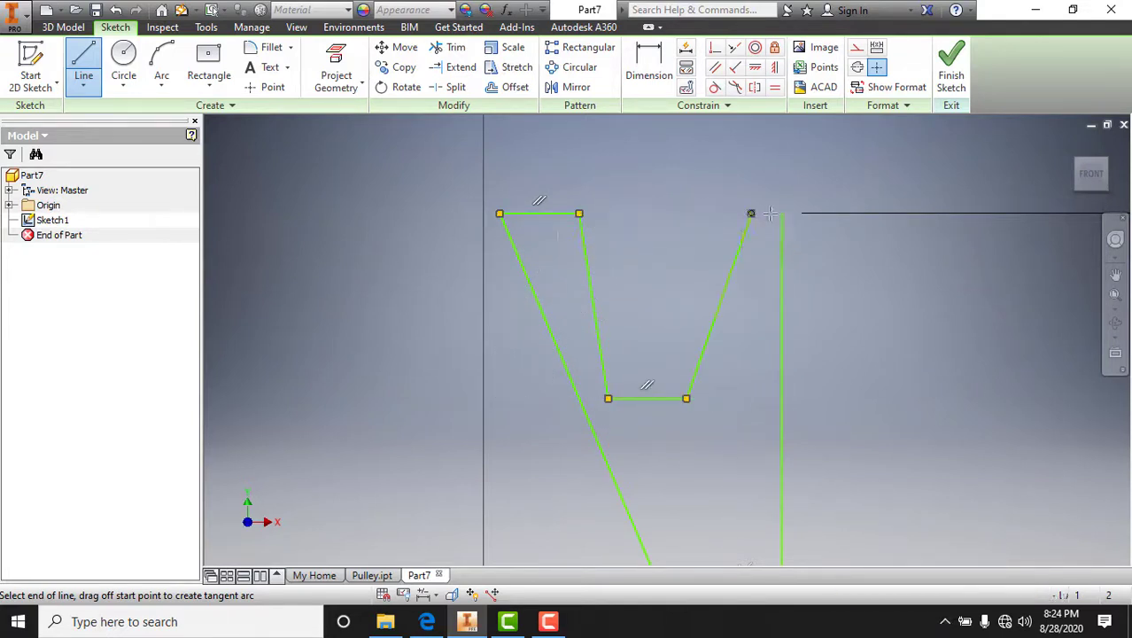
left_click(782, 213)
key("Escape")
key("Escape")
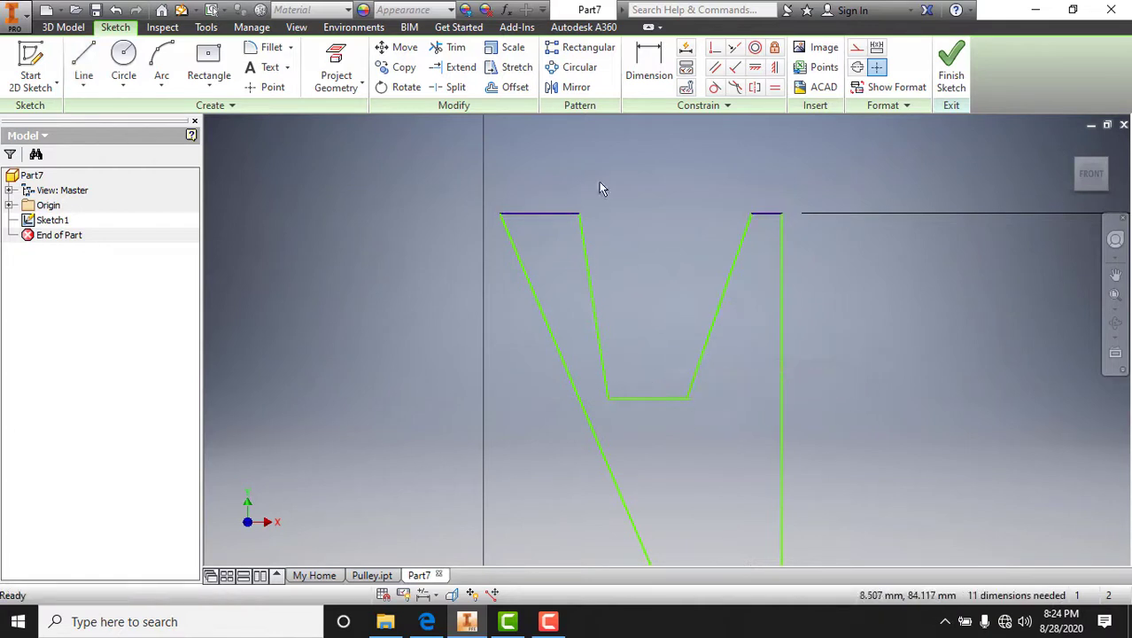
- Dimension the rim's left top land at 8 mm
left_click(651, 62)
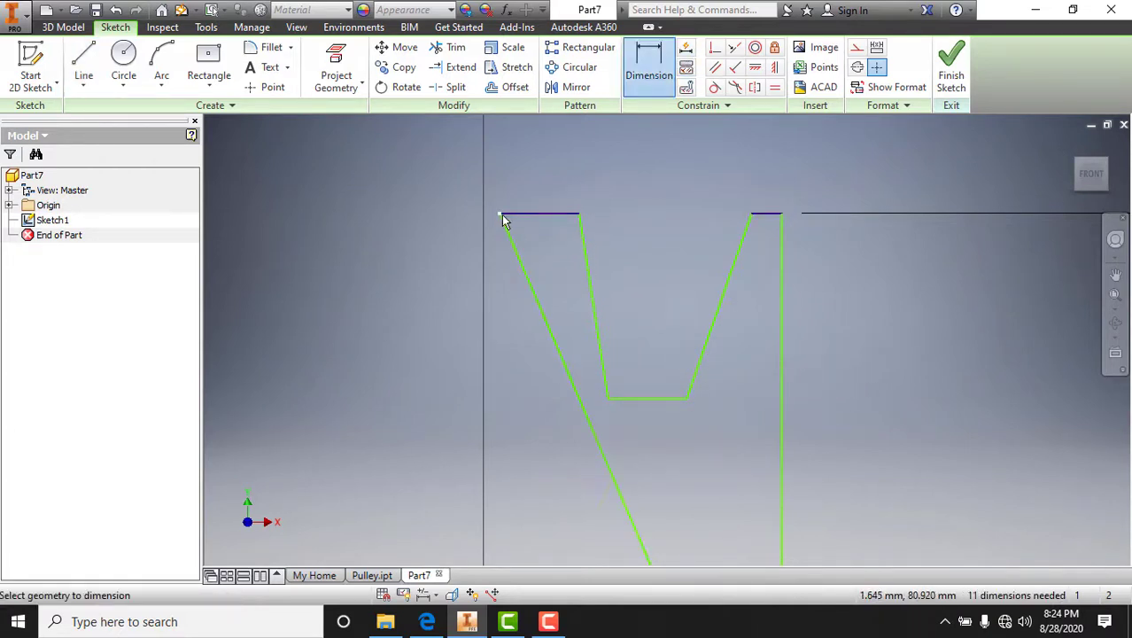
left_click(574, 214)
left_click(553, 186)
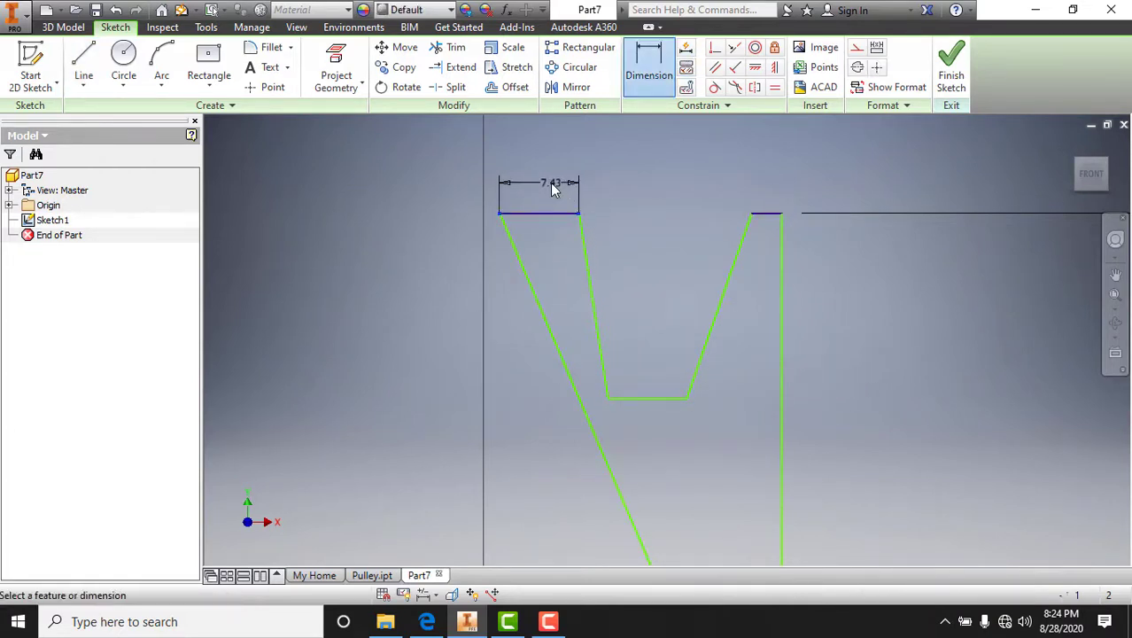
type("8")
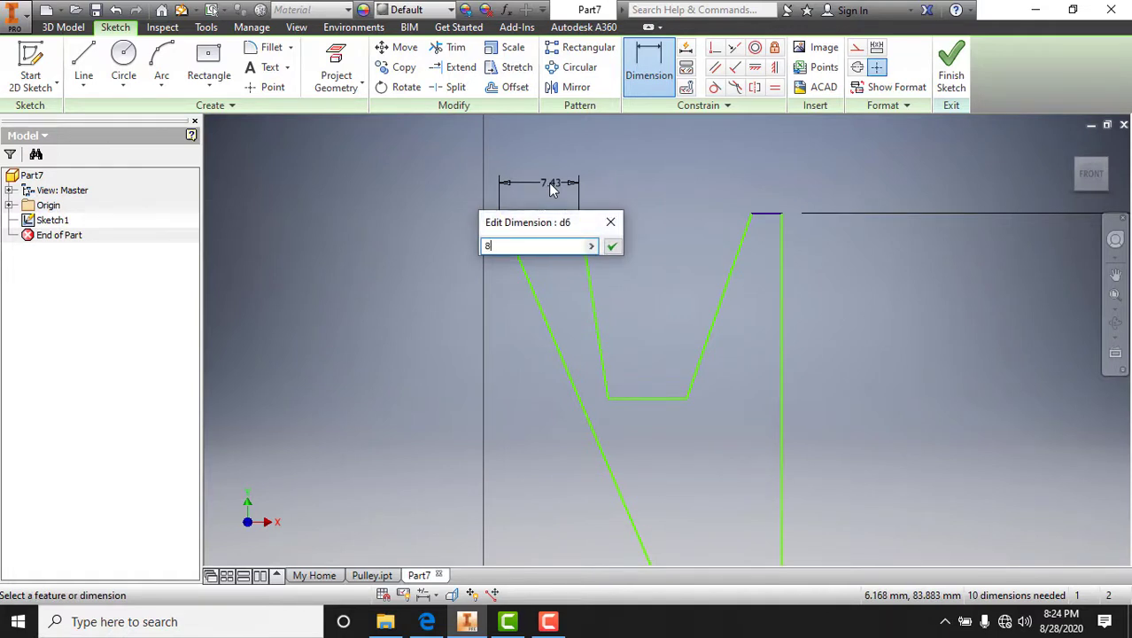
key("Return")
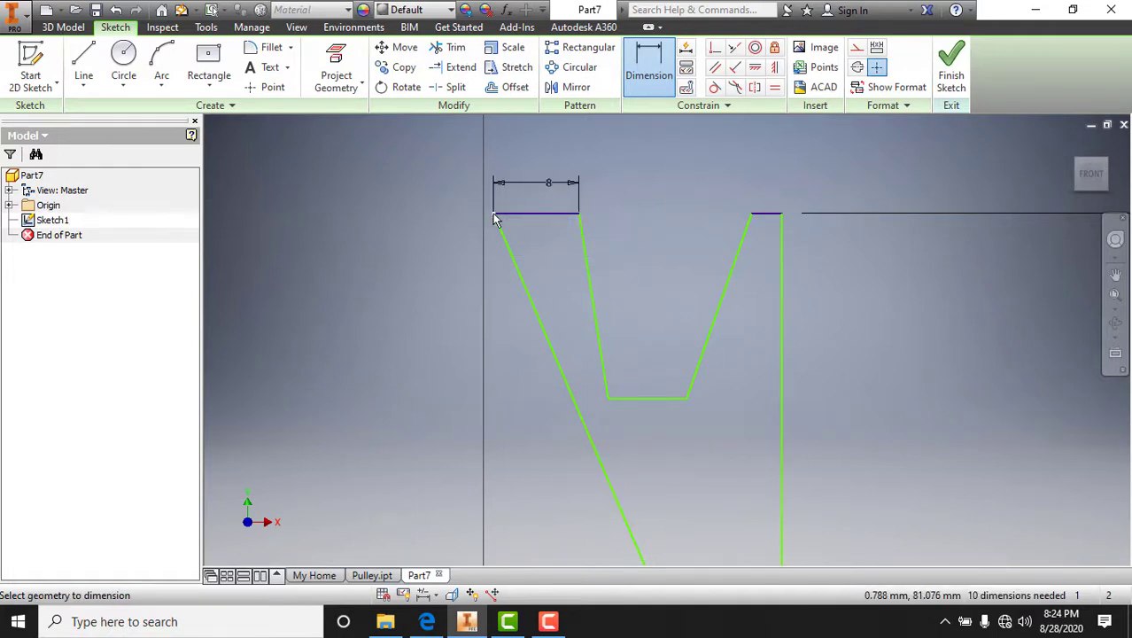
- Dimension the width from the left land's outer corner to the vertical line at 26 mm and the right land at 2 mm
left_click(781, 214)
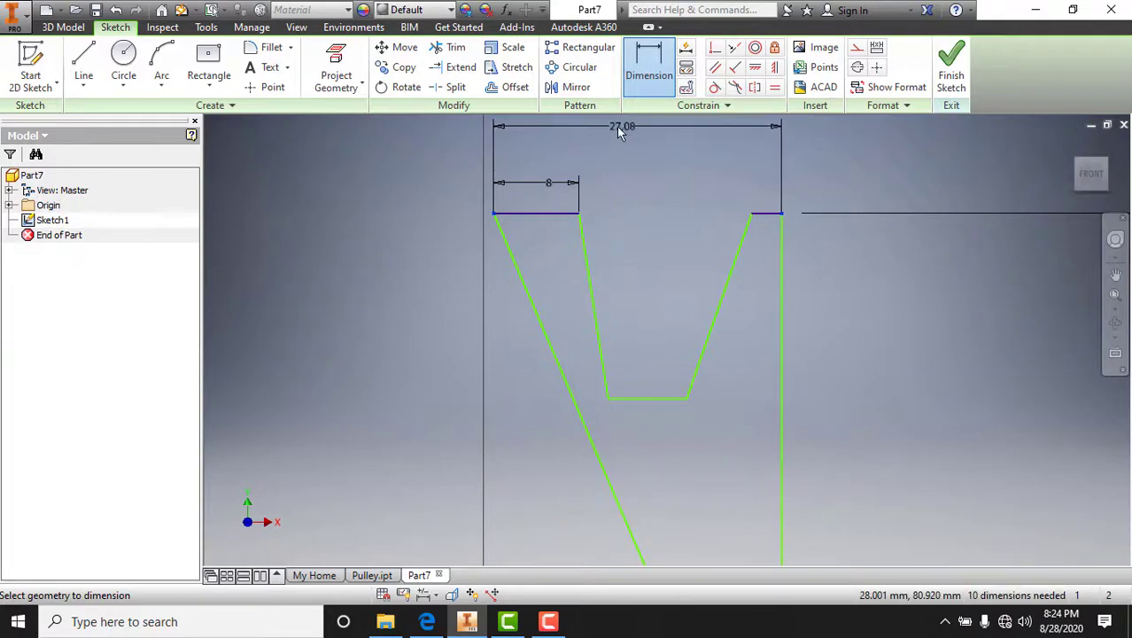
left_click(616, 126)
type("26")
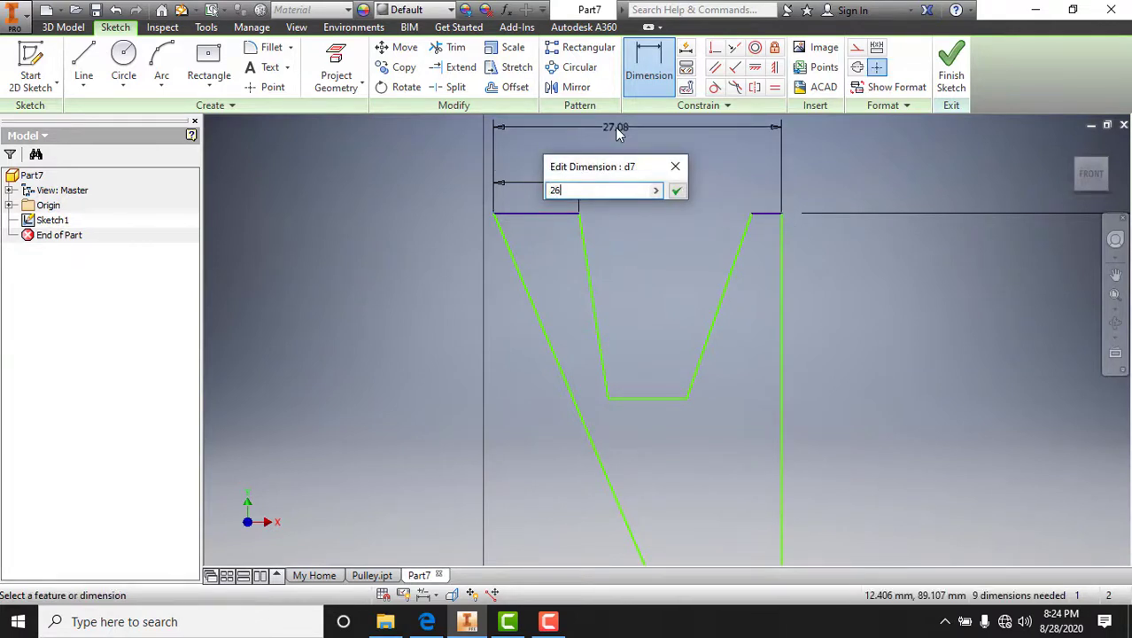
key("Return")
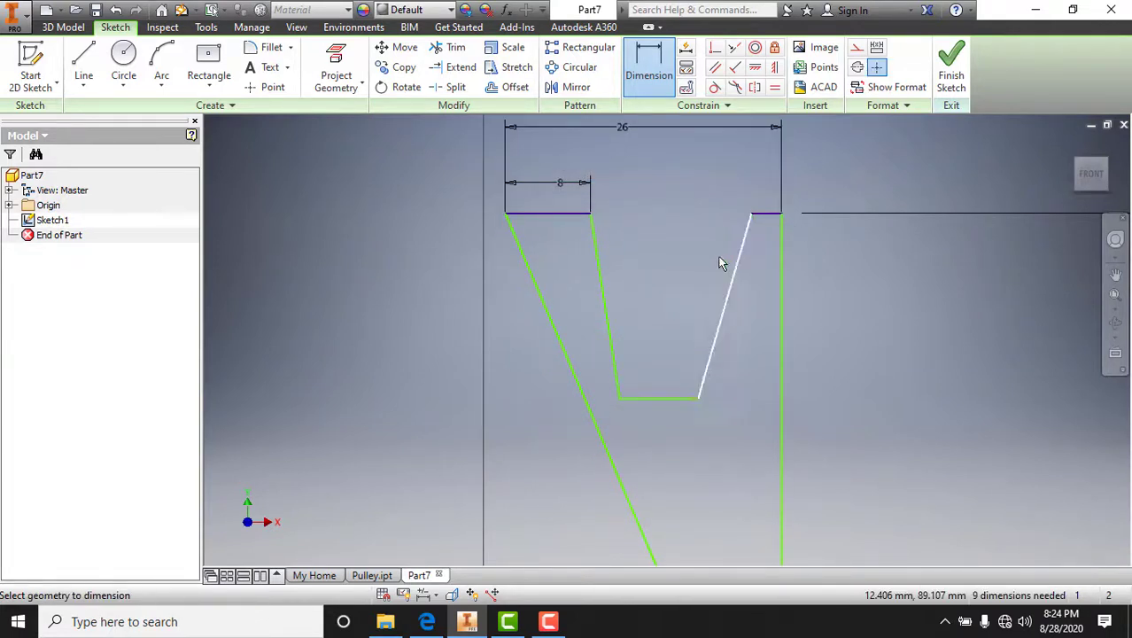
left_click(760, 220)
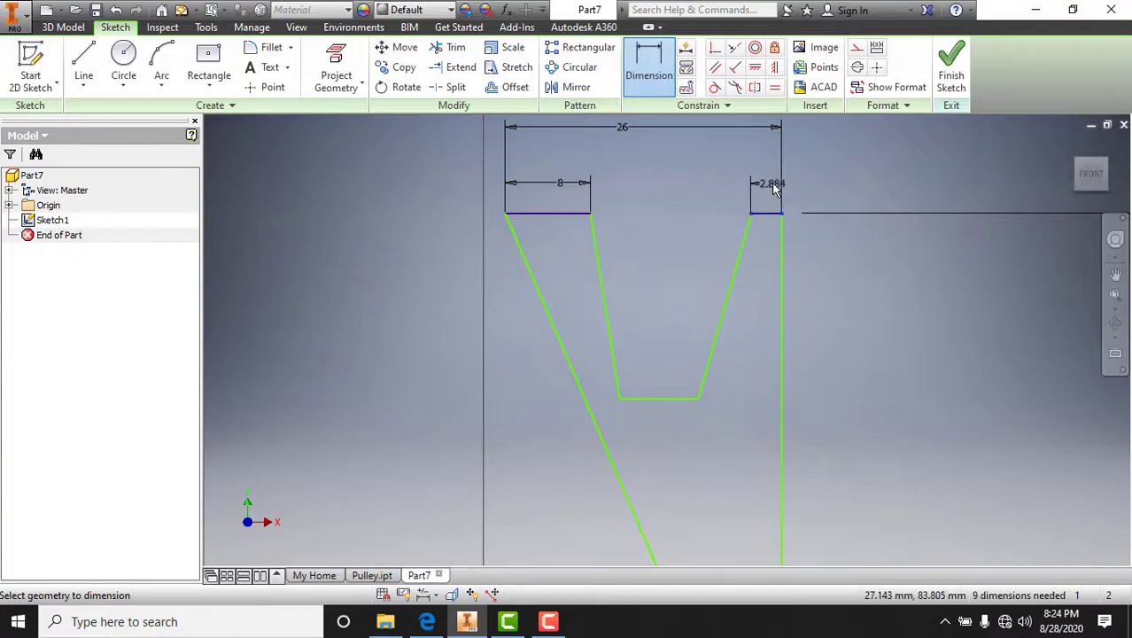
left_click(773, 184)
type("2")
key("Return")
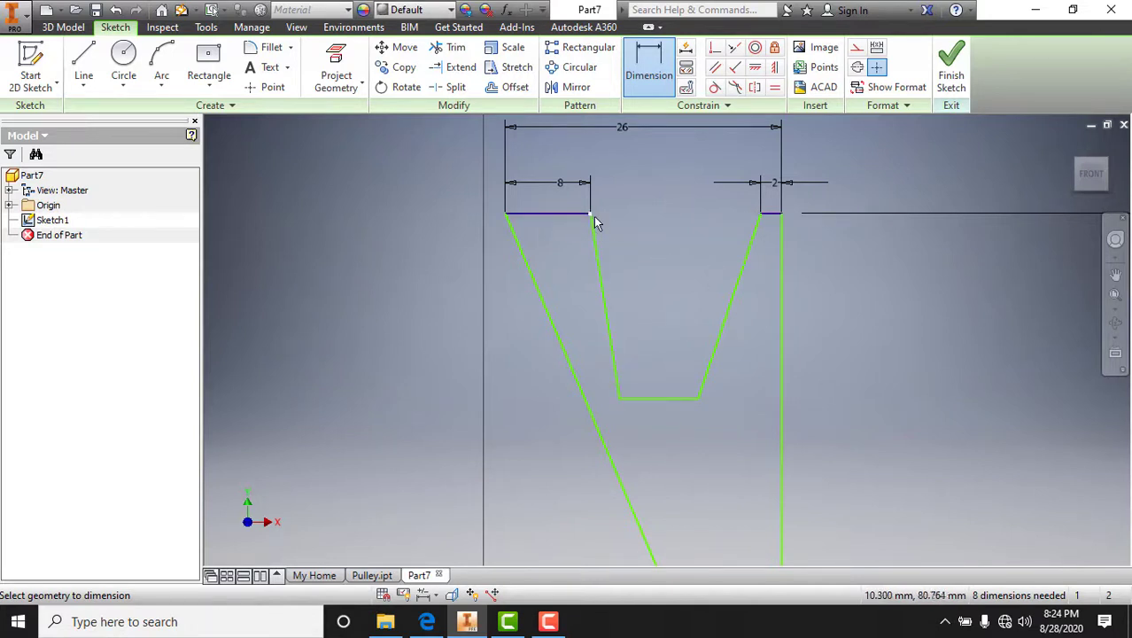
- Dimension the groove's depth from the rim's top edge to its flat bottom at 18 mm
left_click(619, 400)
left_click(859, 331)
type("1")
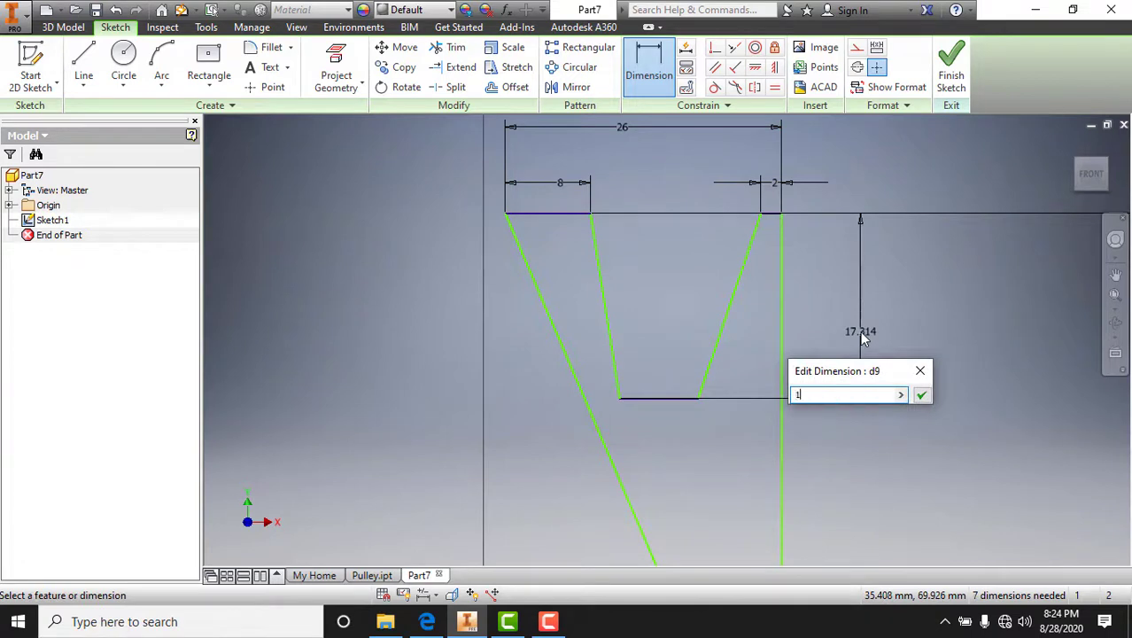
type("8")
key("Return")
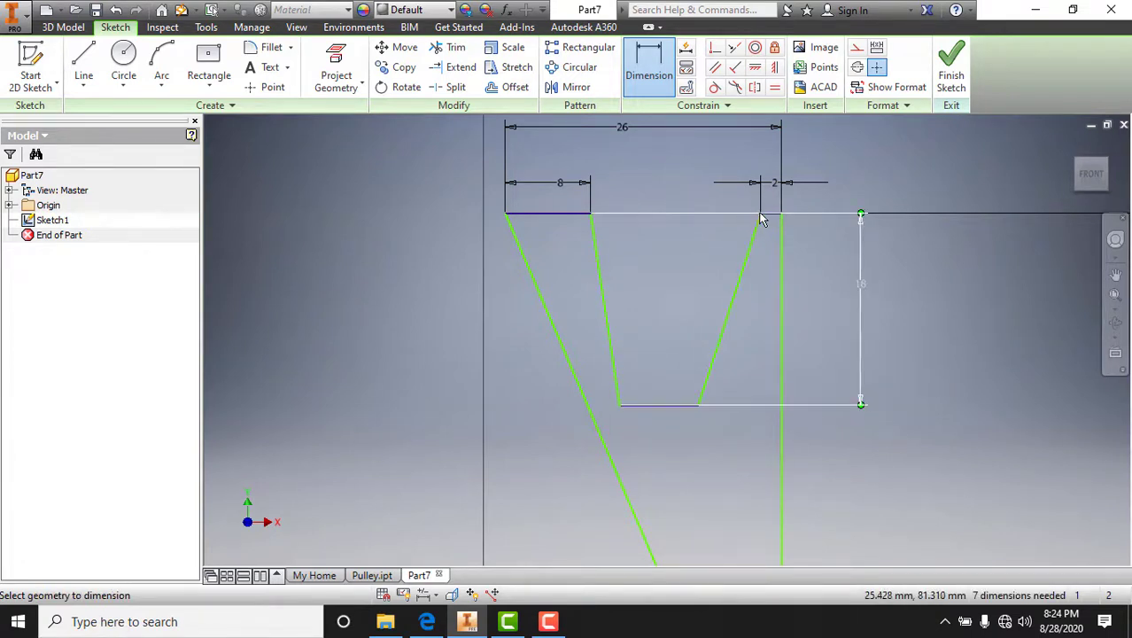
- Try to dimension the groove's opening width between its two upper corners
left_click(592, 218)
left_click(654, 165)
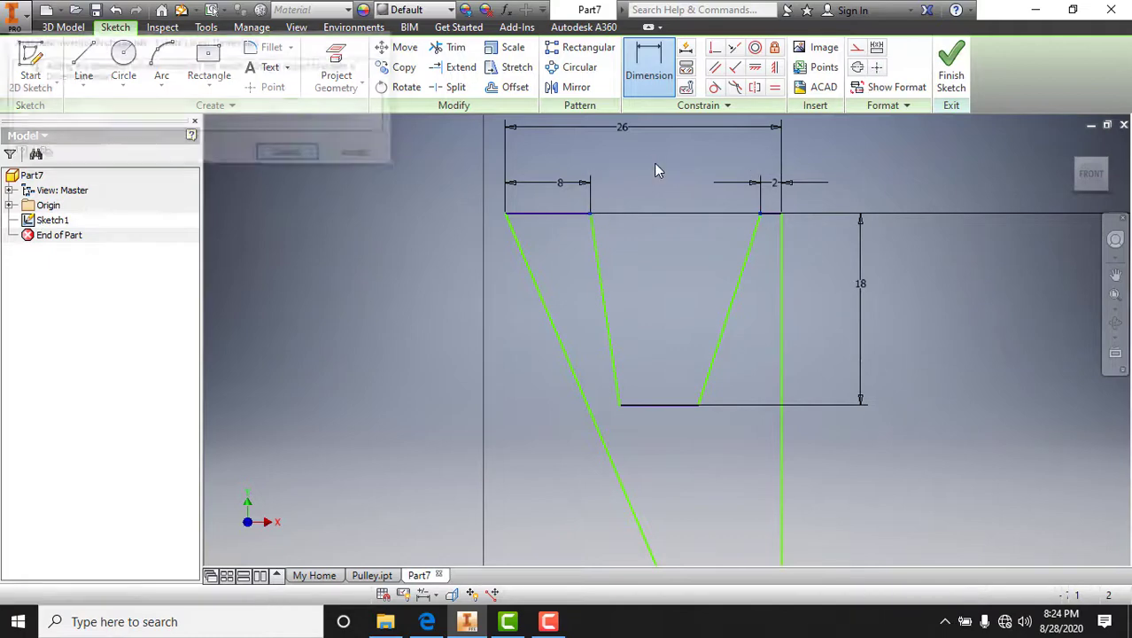
key("Escape")
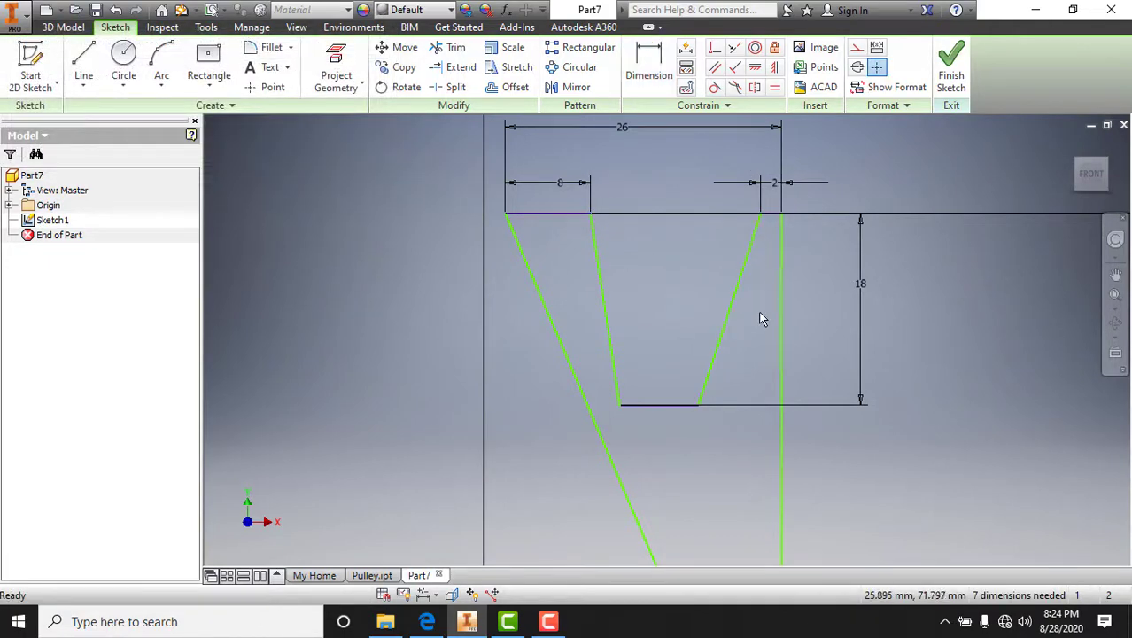
- Dimension the angle between the groove's two slanted sides at 38 degrees, checking the value in the PDF drawing
left_click(646, 51)
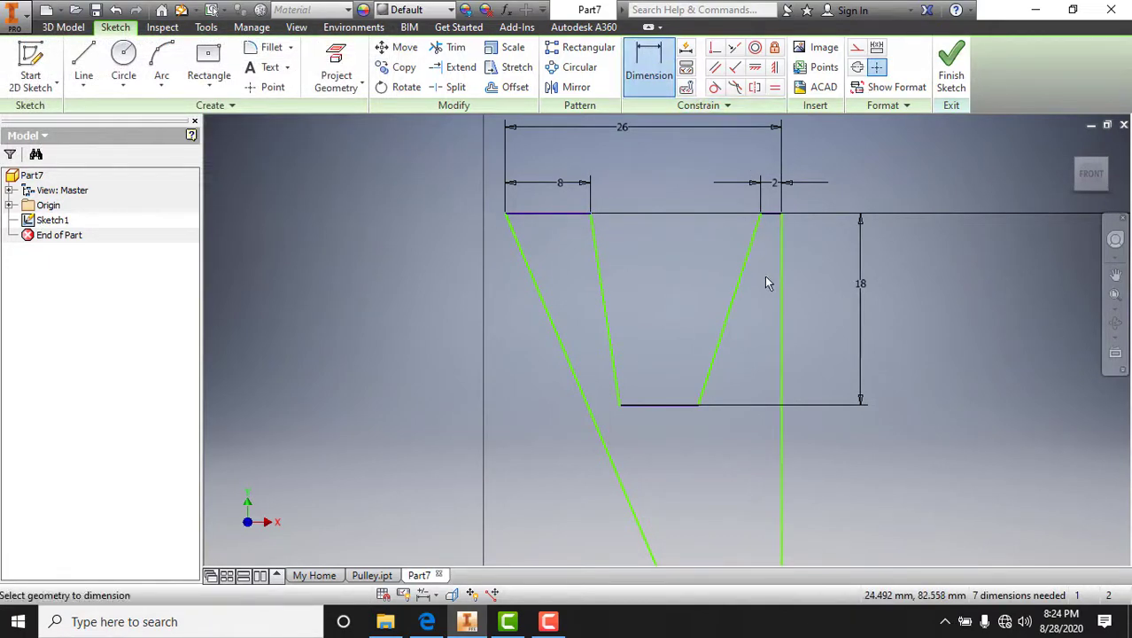
left_click(742, 281)
left_click(606, 299)
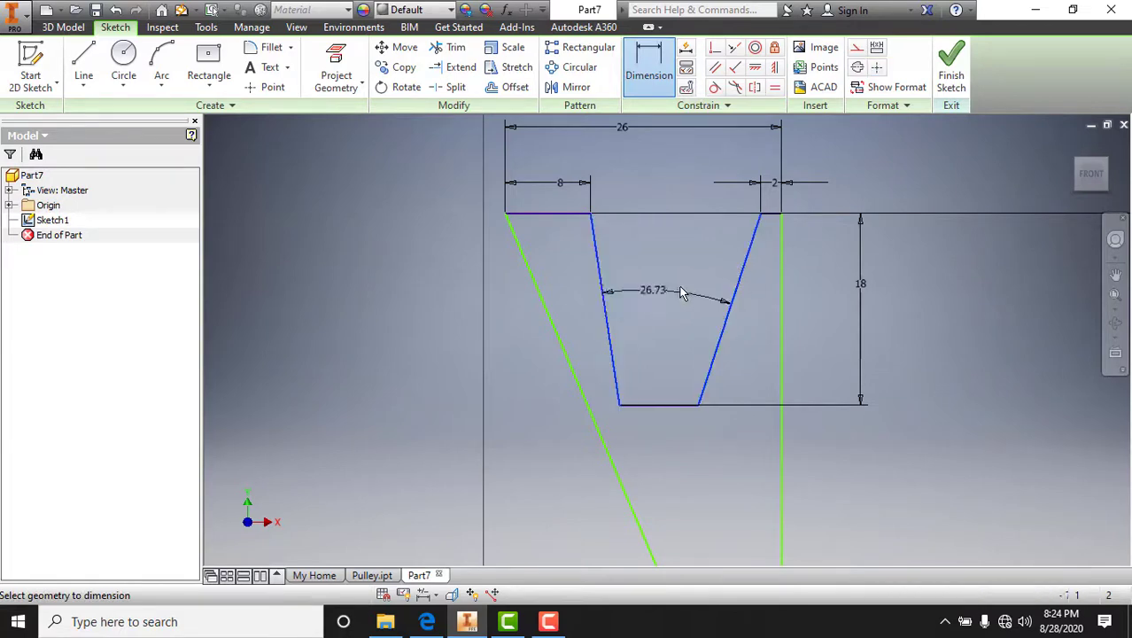
left_click(672, 283)
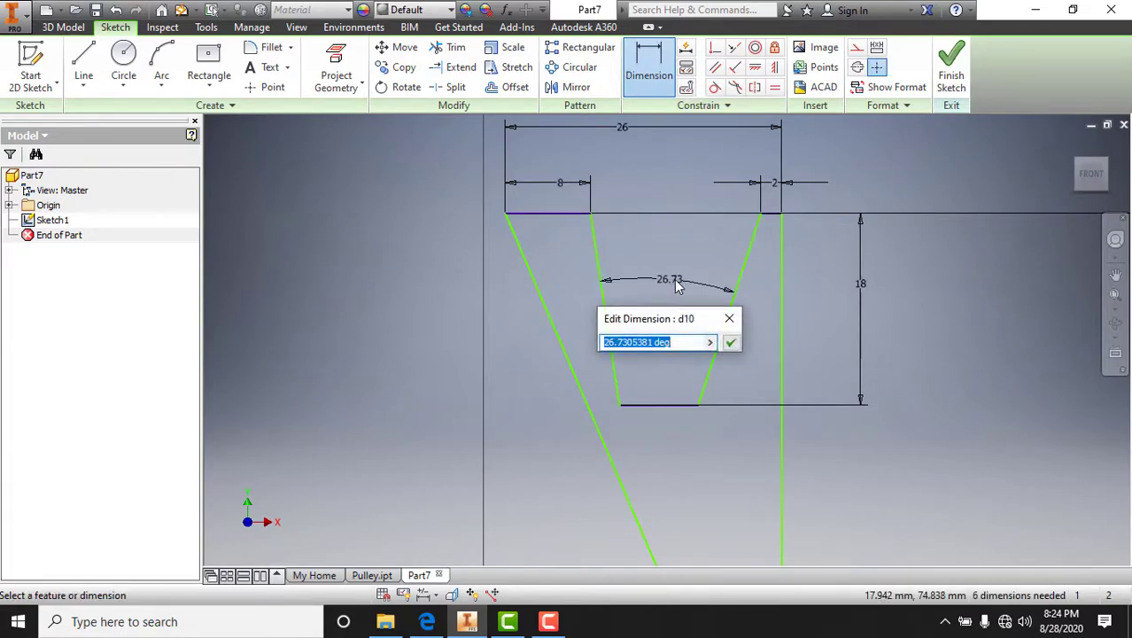
key("alt+Tab")
key("alt+Tab")
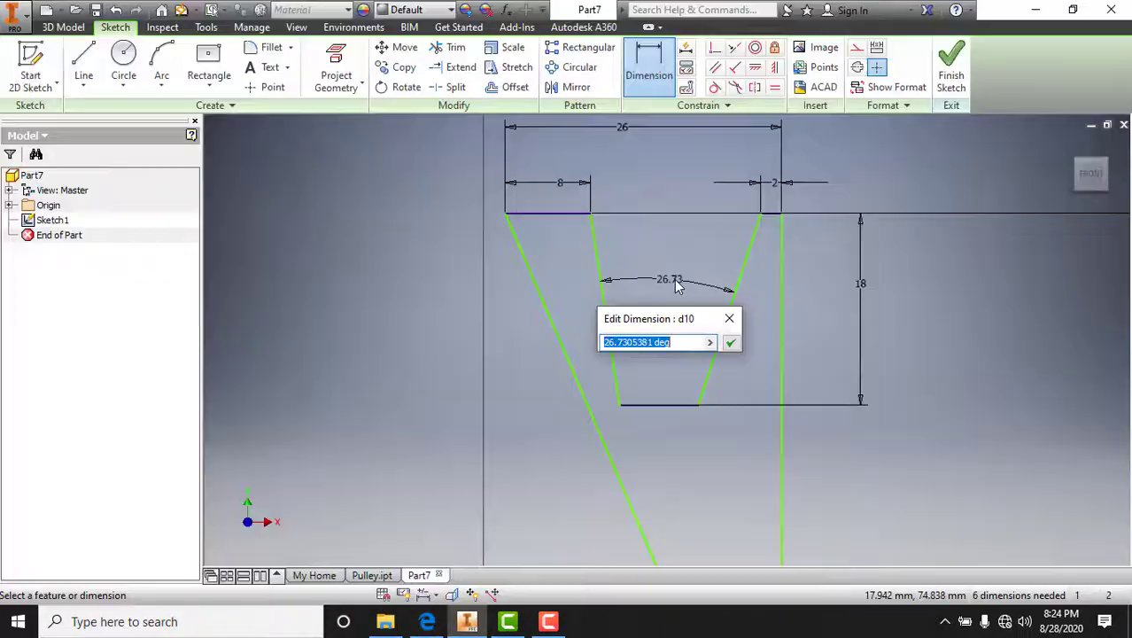
type("38")
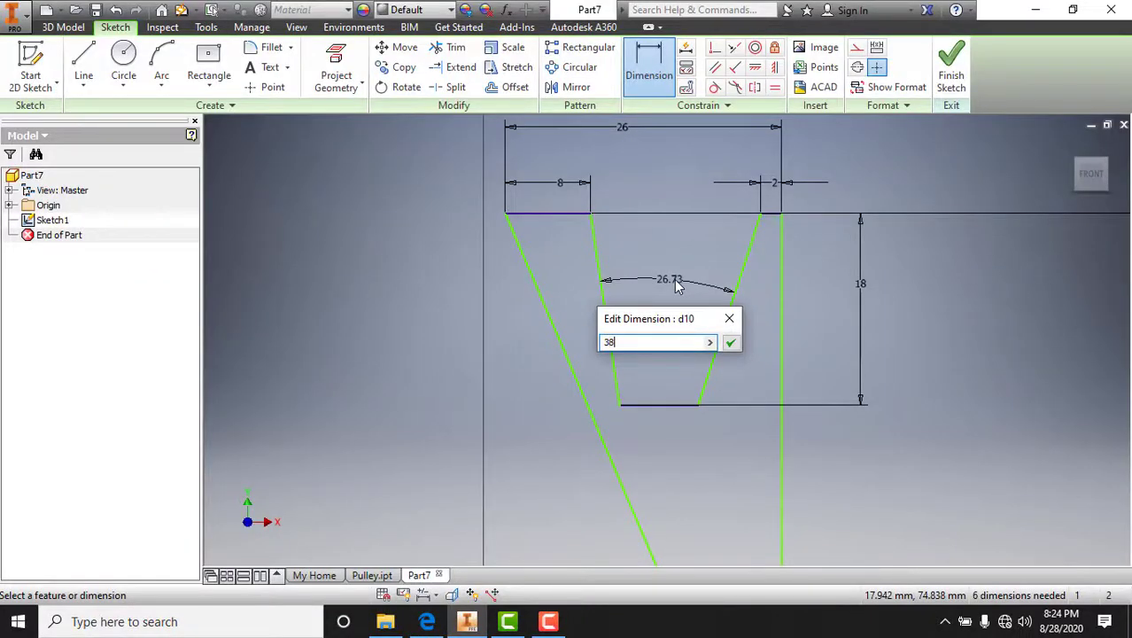
key("Return")
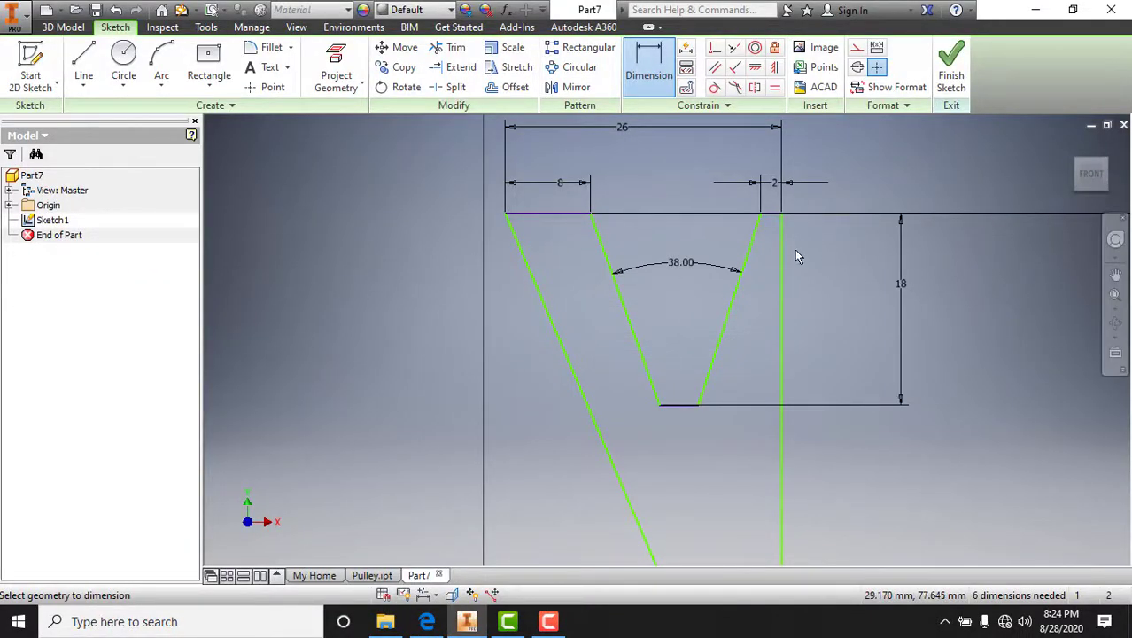
- Check the groove in the PDF drawing and preview the opening width between the groove's upper corners without placing a dimension
key("alt+Tab")
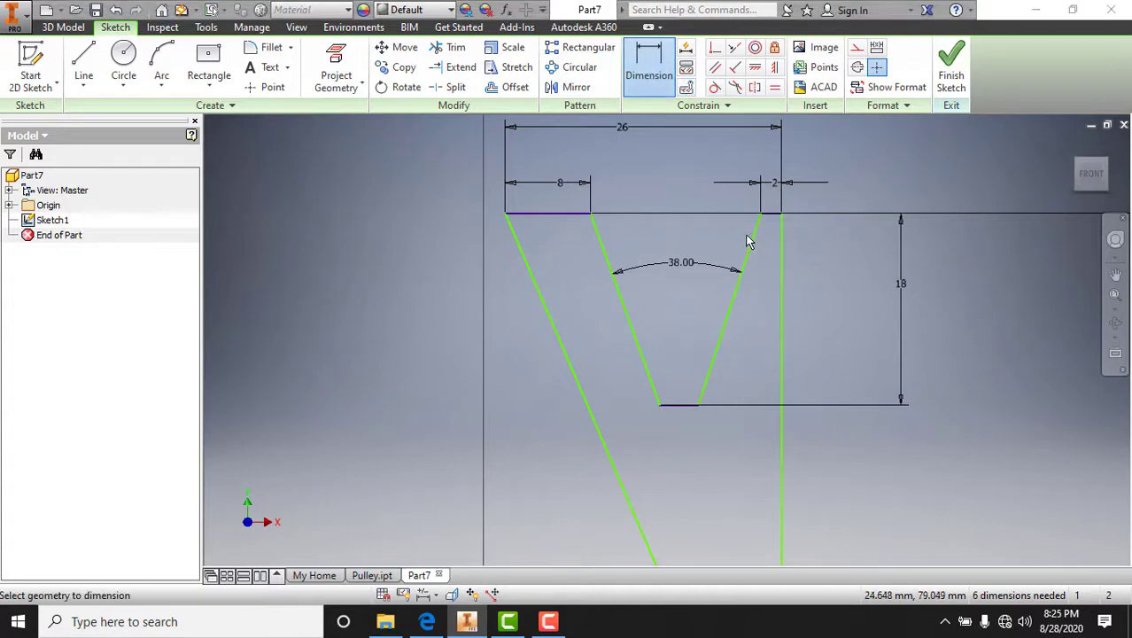
key("alt+Tab")
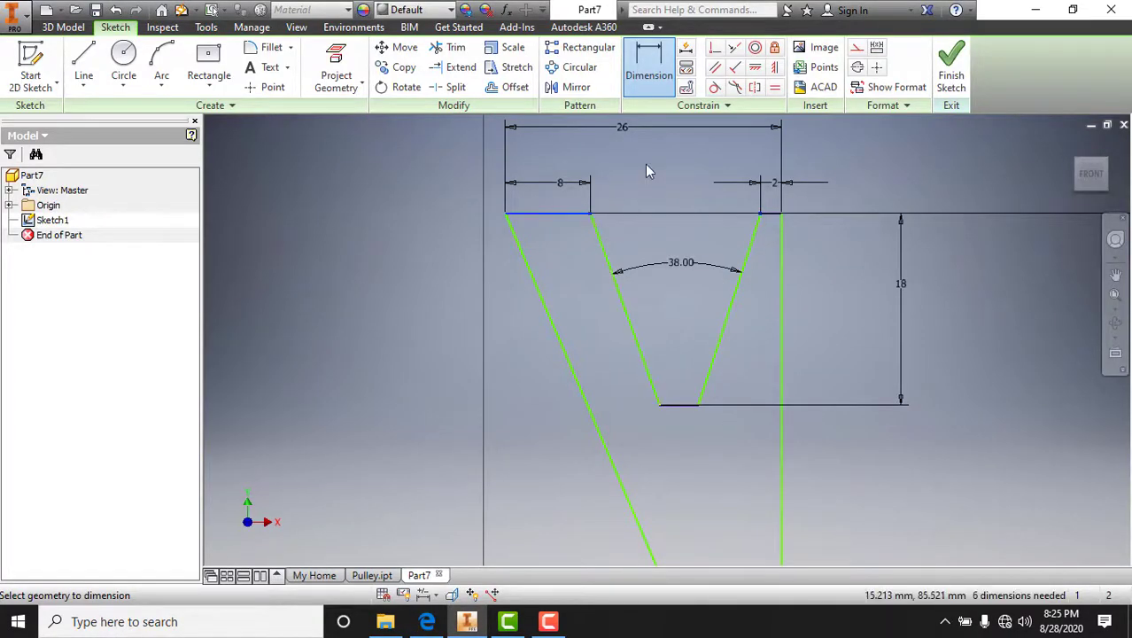
left_click(760, 232)
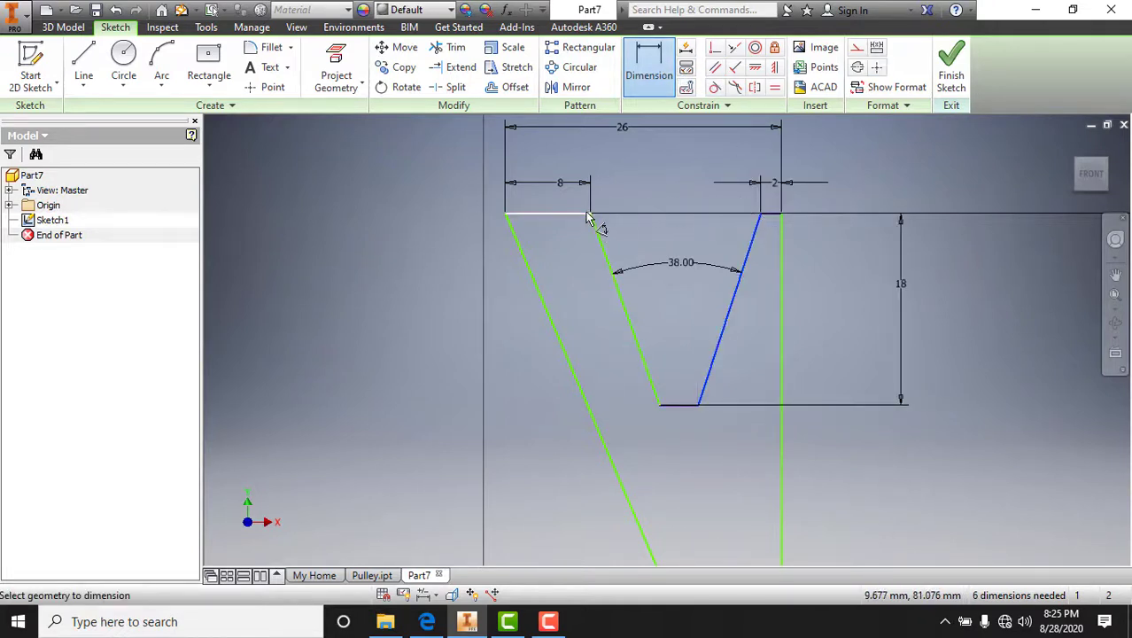
key("Escape")
key("Escape")
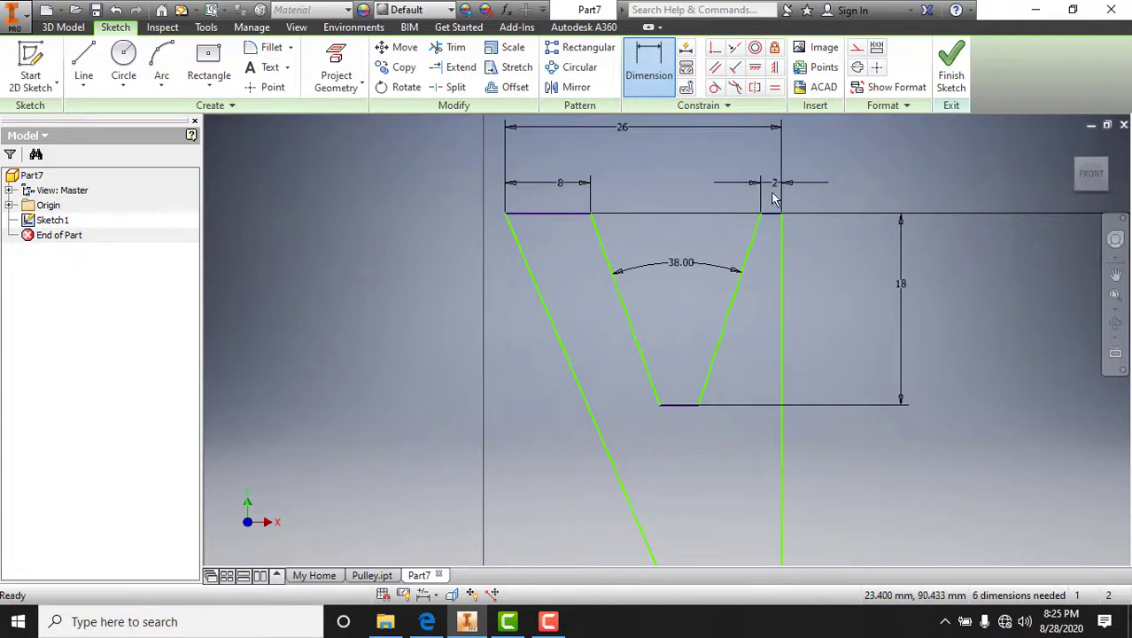
scroll(773, 193, "up", 2)
key("d")
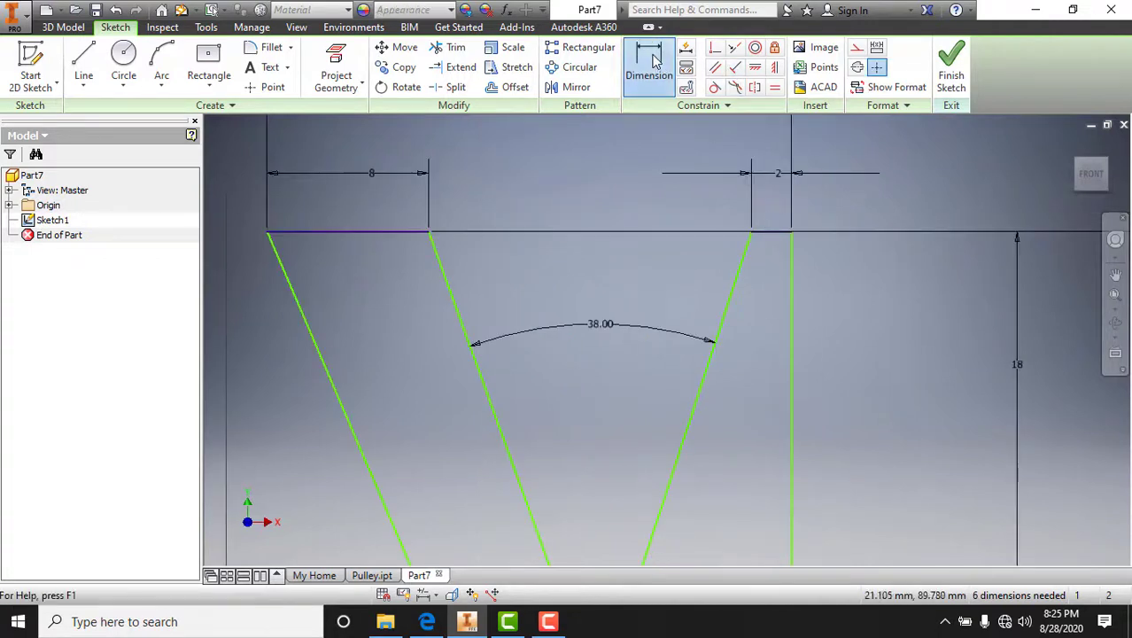
left_click(751, 232)
left_click(430, 232)
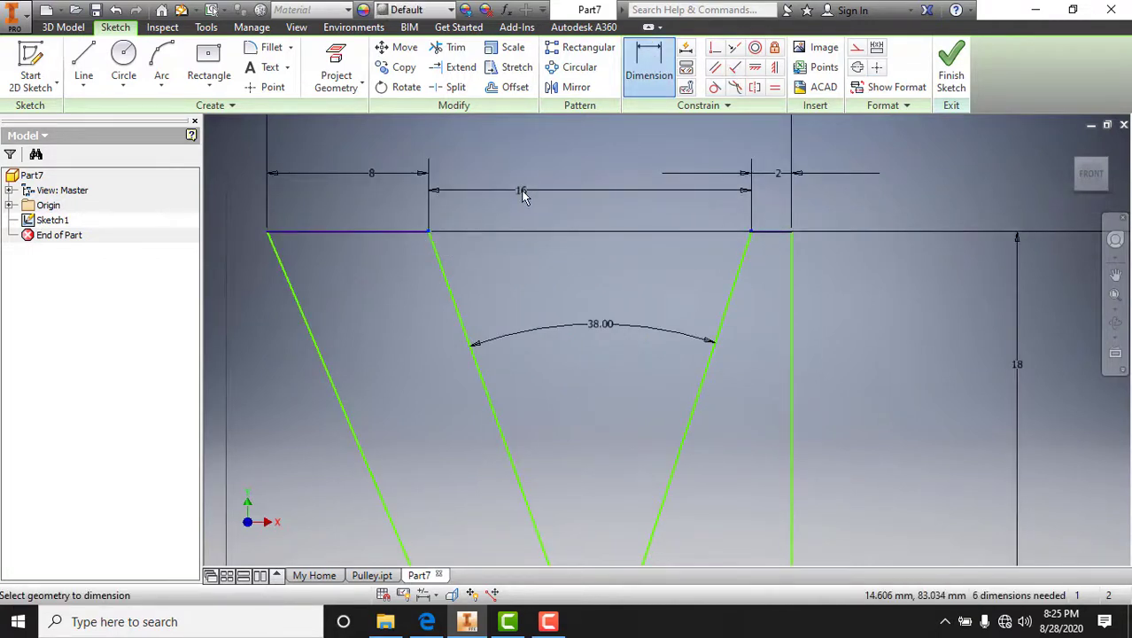
scroll(572, 156, "down", 3)
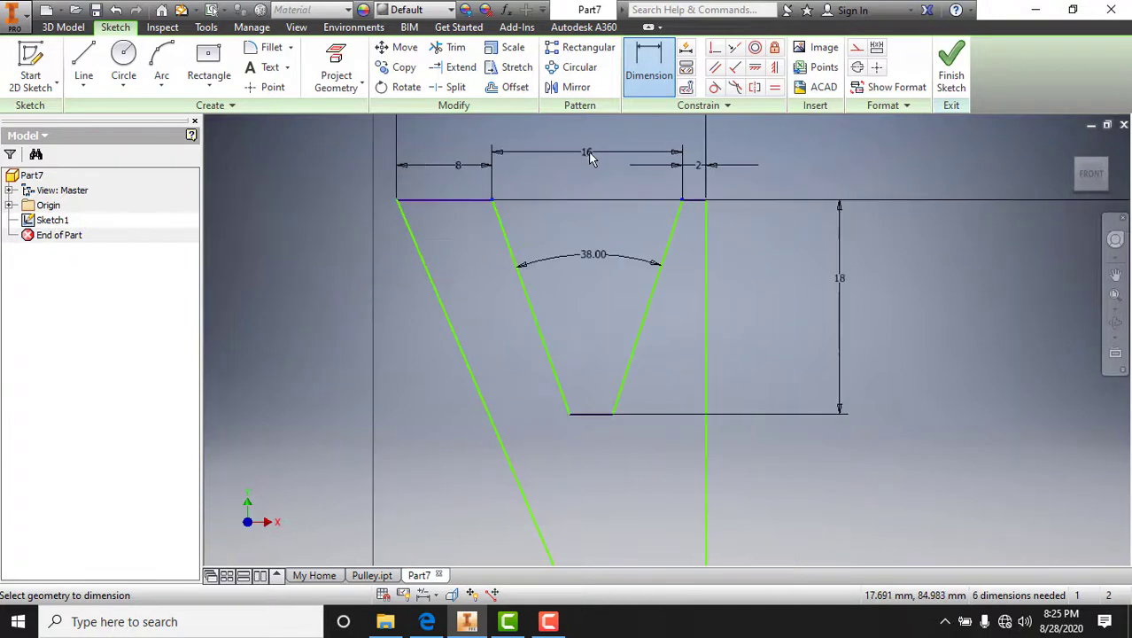
key("Escape")
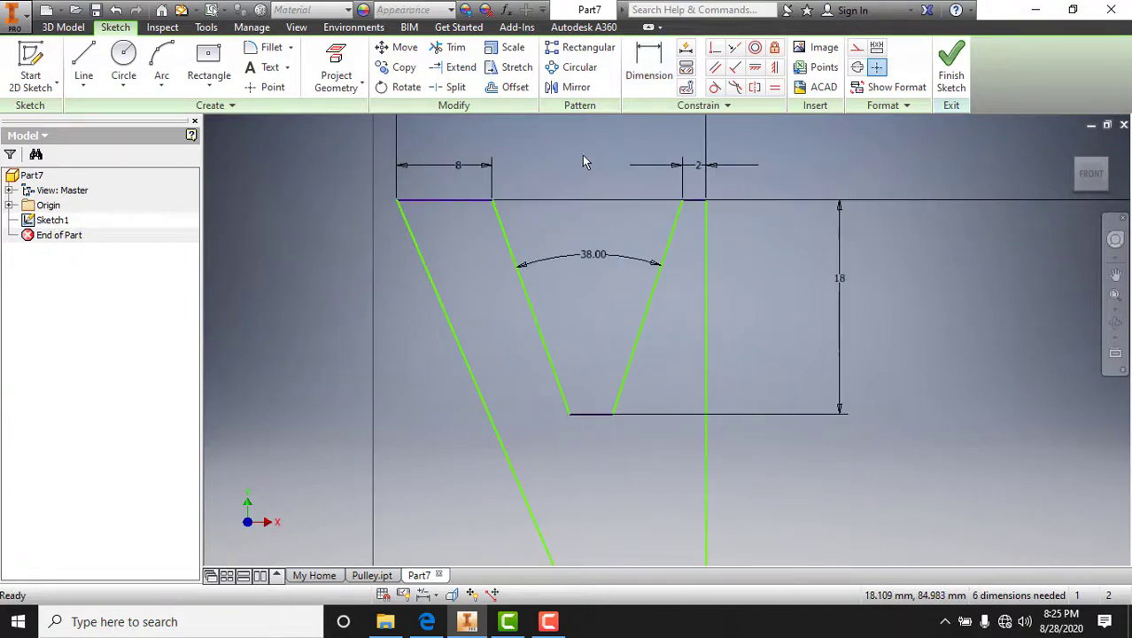
- Set the width of the rim's left top land to 6 mm
double_click(454, 164)
type("6")
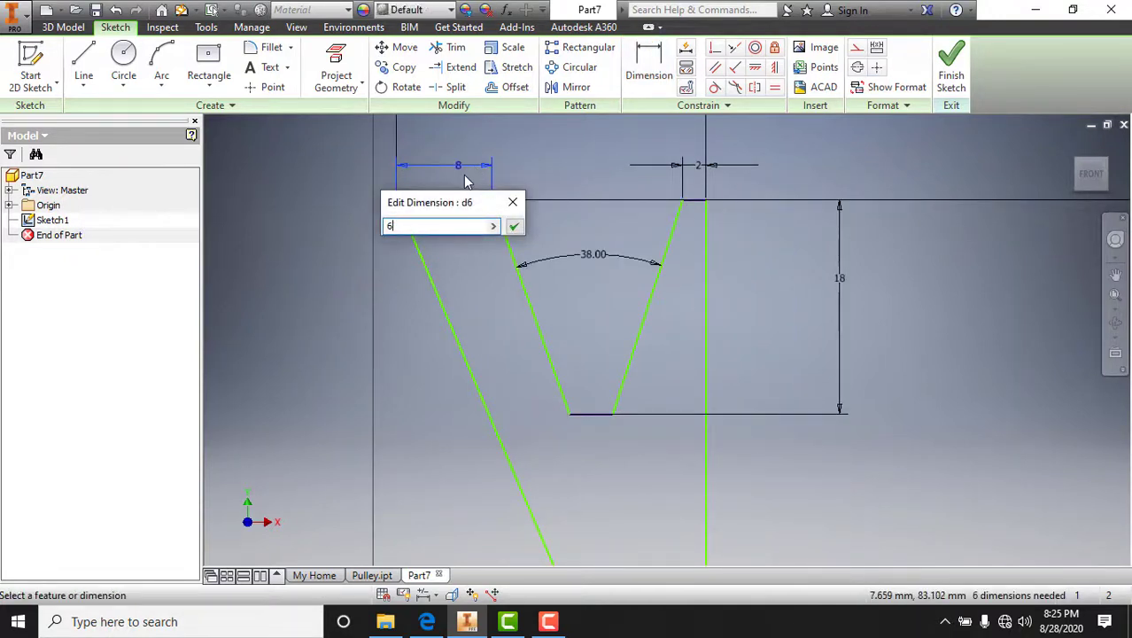
key("Return")
scroll(565, 226, "up", 3)
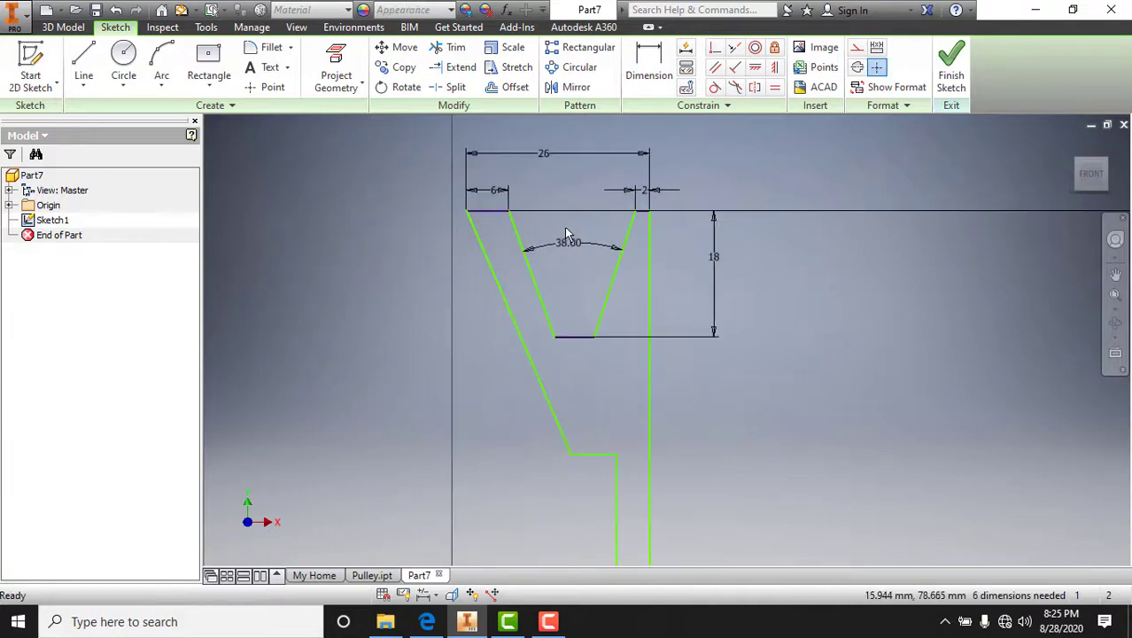
- Add a driven reference dimension for the groove's opening width between its two upper corners
left_click(636, 63)
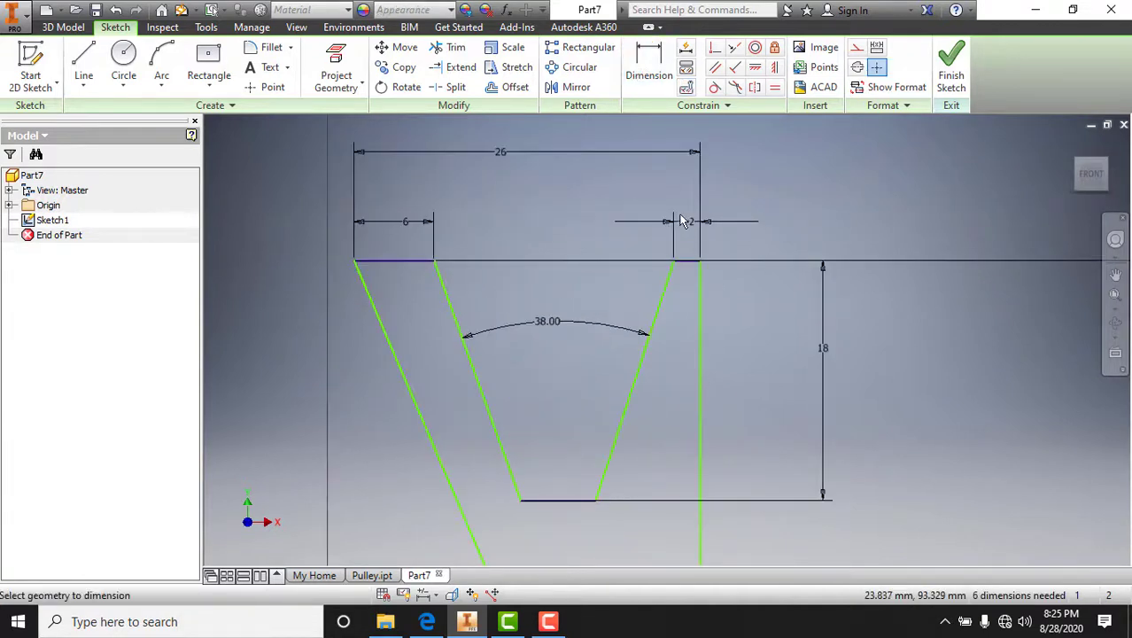
left_click(448, 258)
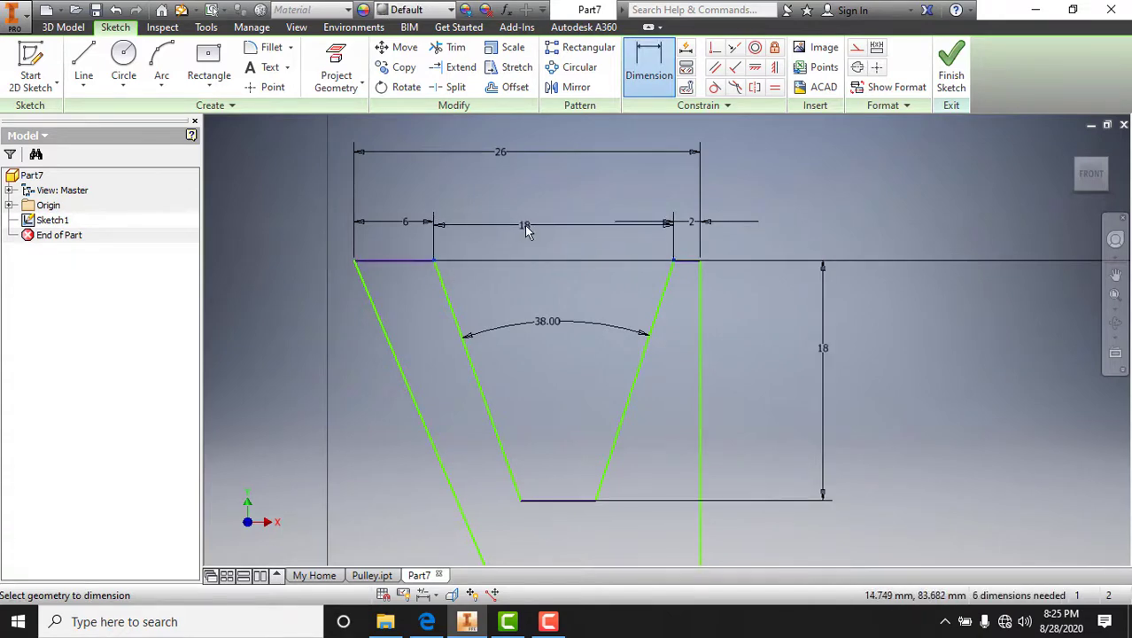
left_click(530, 225)
left_click(361, 156)
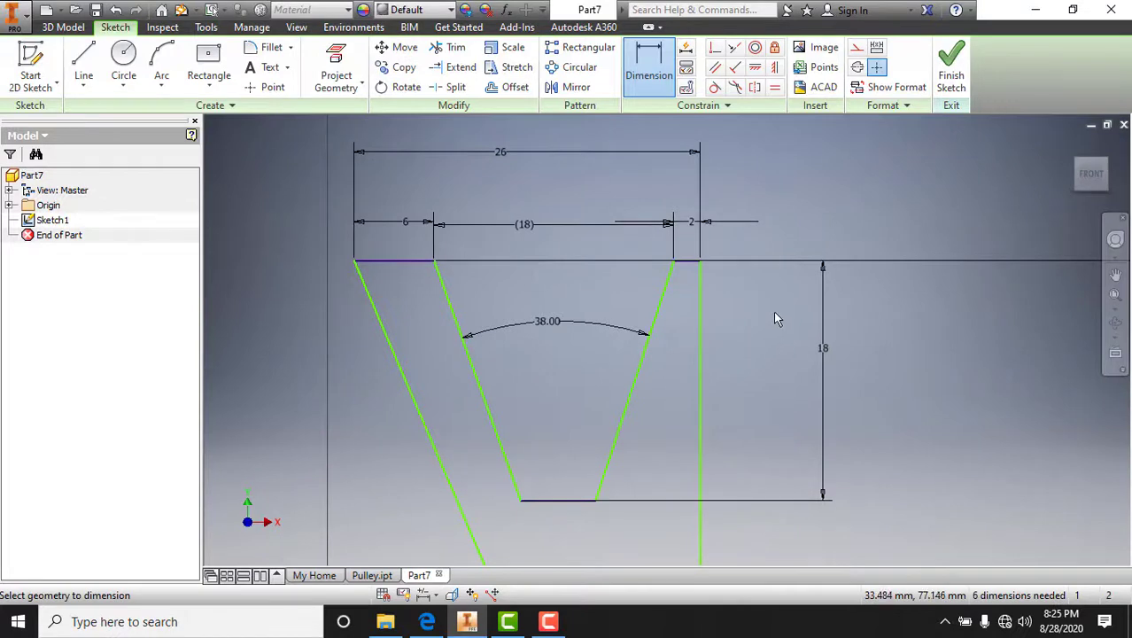
scroll(643, 420, "up", 2)
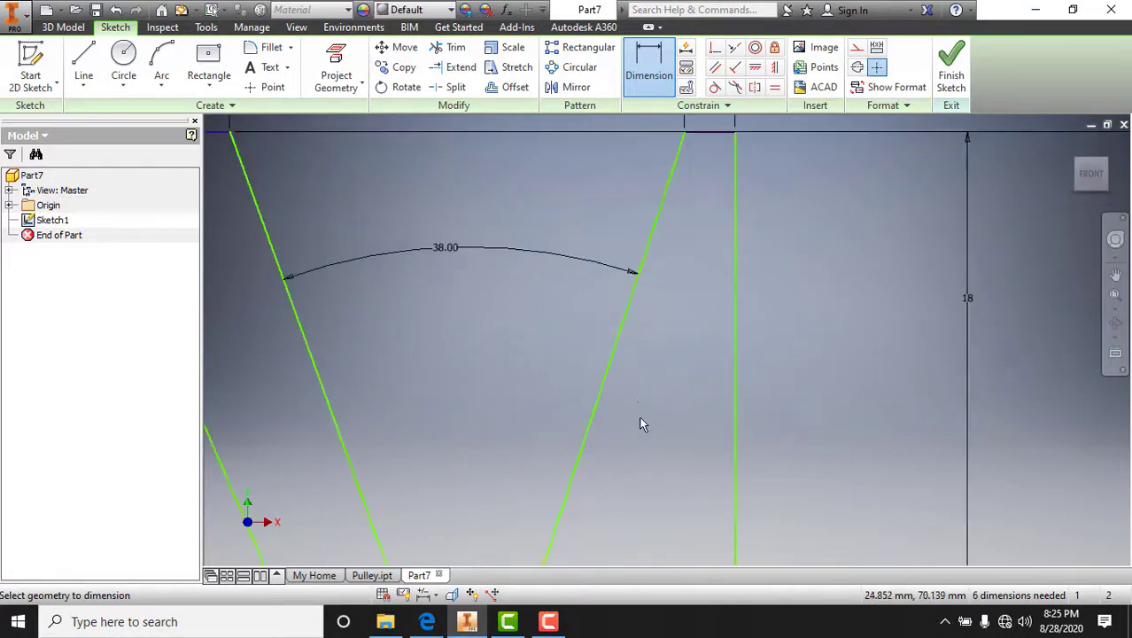
scroll(632, 392, "down", 2)
middle_click_drag(632, 392, 647, 286)
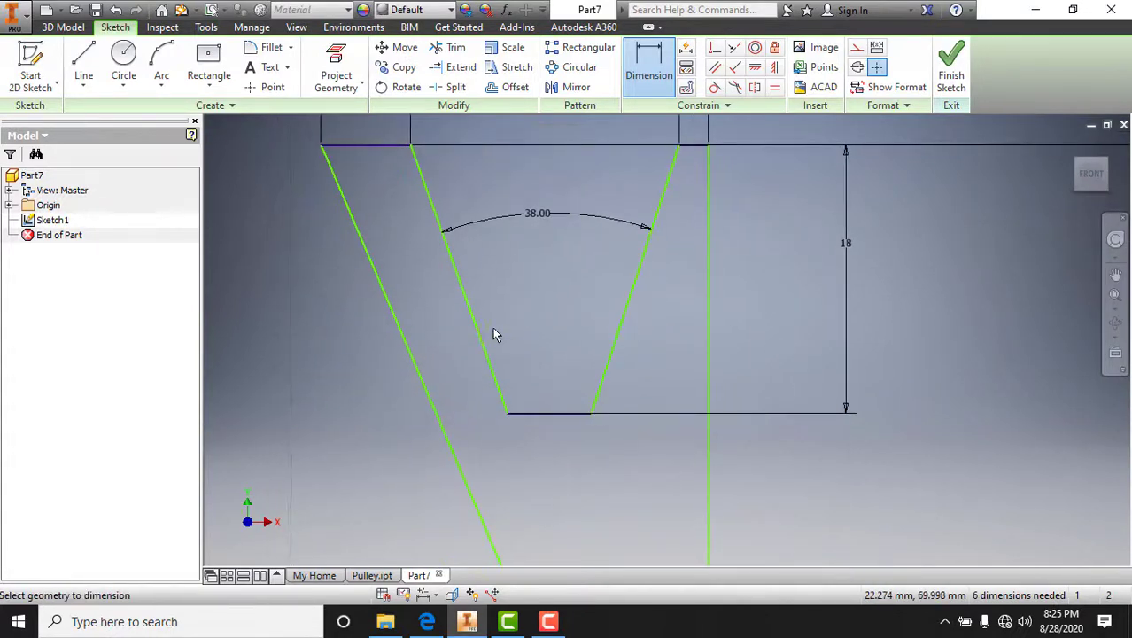
left_click(631, 333)
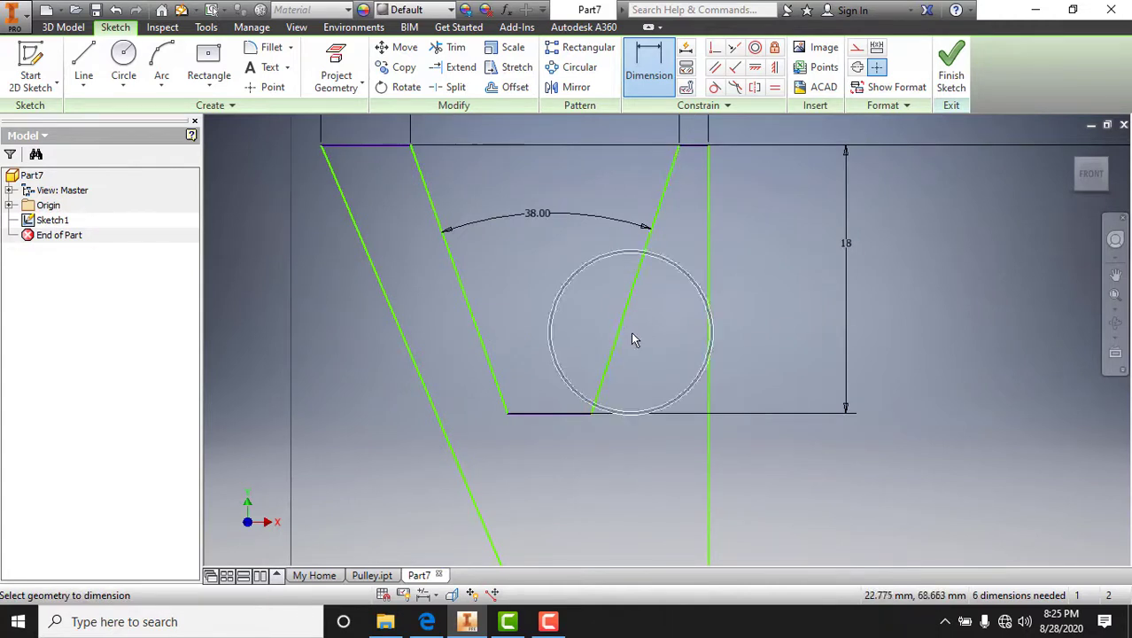
left_click(618, 322)
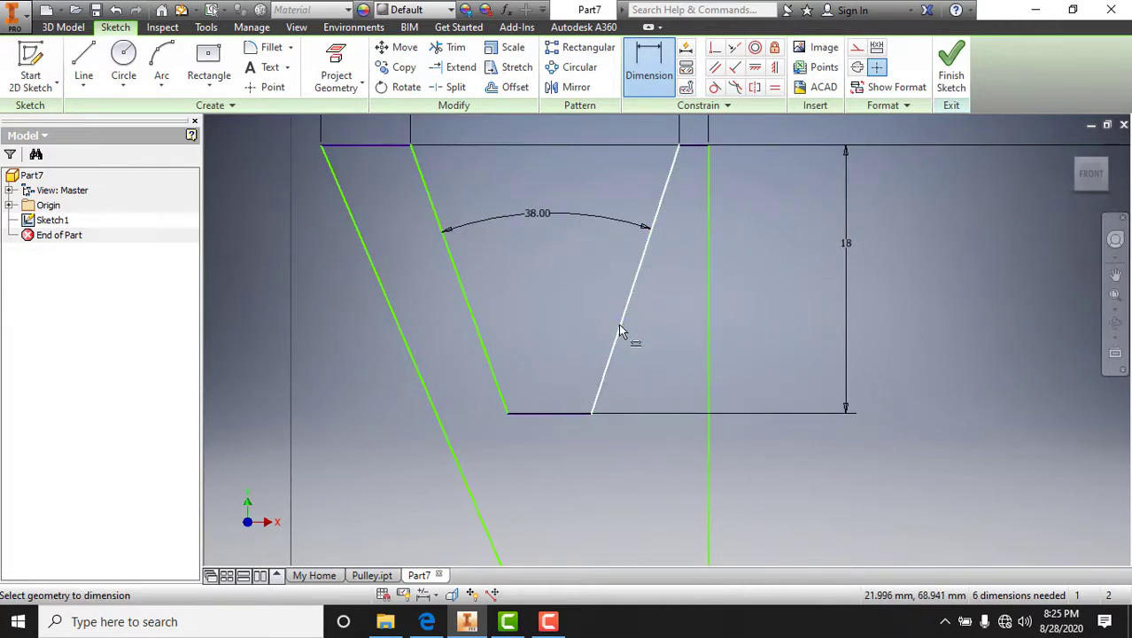
left_click(471, 346)
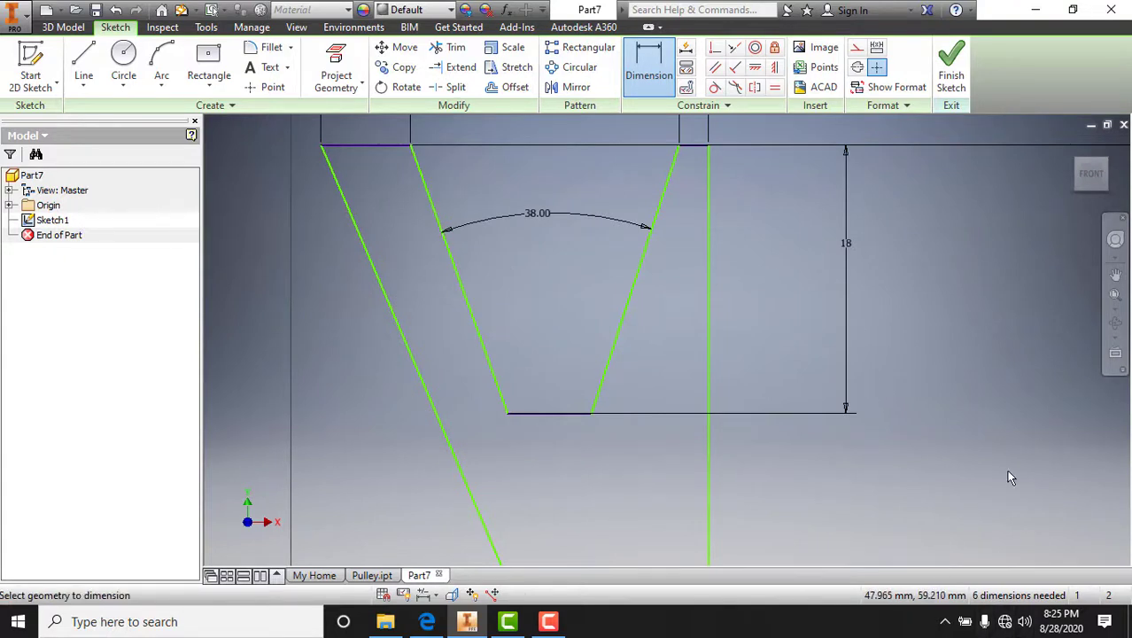
- Constrain the groove's two slanted sides to equal length
left_click(774, 91)
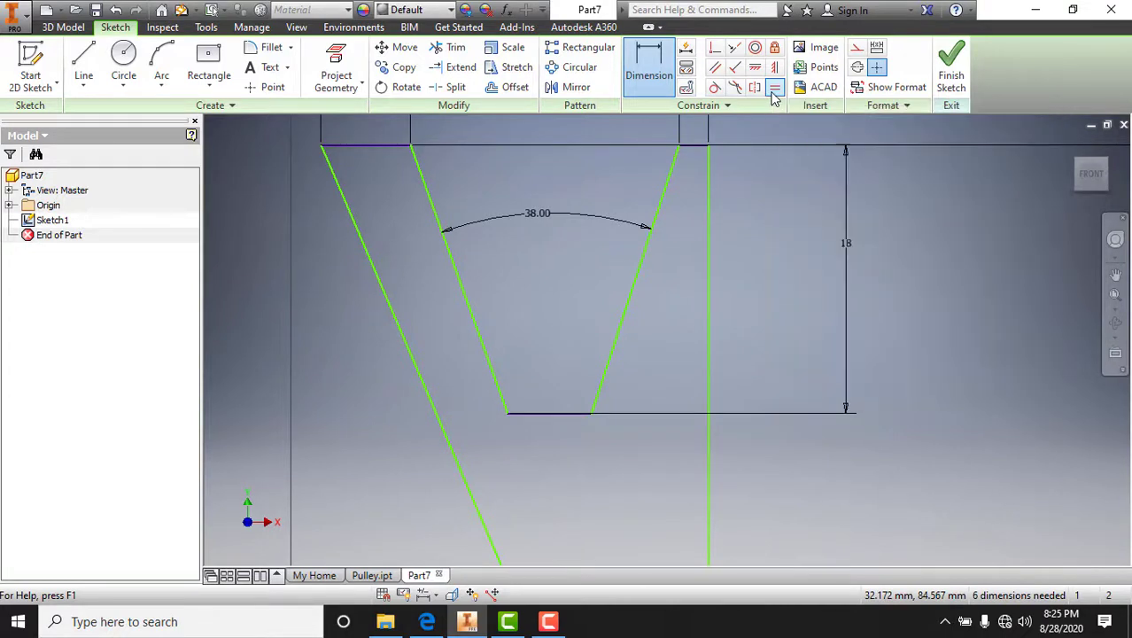
left_click(623, 316)
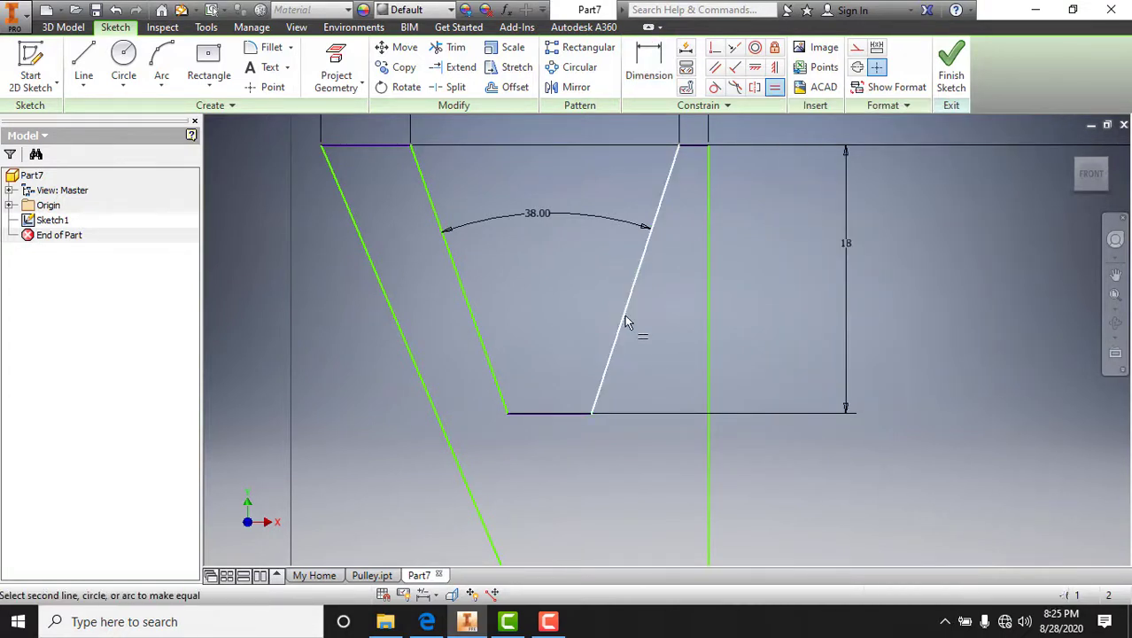
left_click(481, 334)
- Constrain the rim's outer slanted edge parallel to the groove's left slanted side
scroll(523, 399, "down", 2)
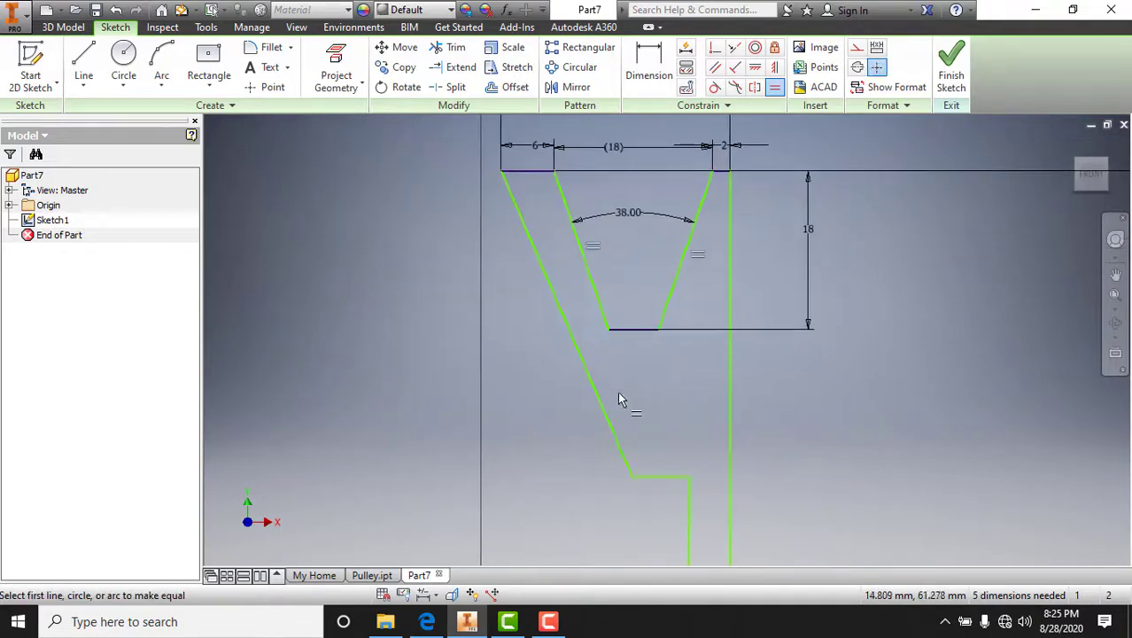
left_click(714, 70)
left_click(584, 265)
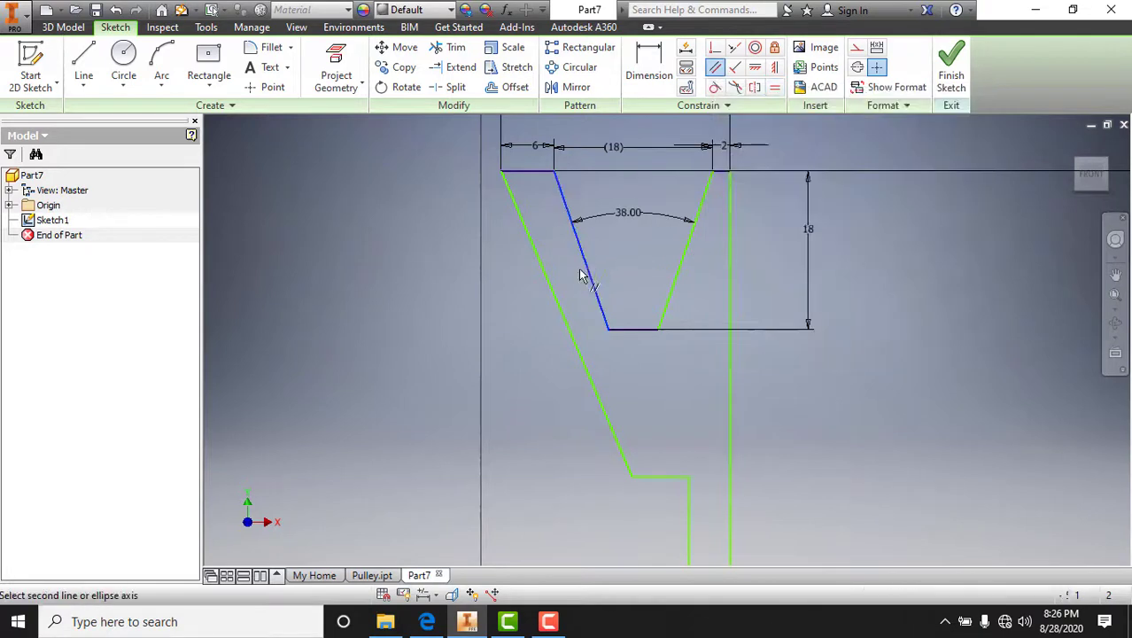
left_click(557, 305)
- Dimension the hub's outer diameter from its upper edge to the centerline at 50 mm
scroll(636, 461, "up", 2)
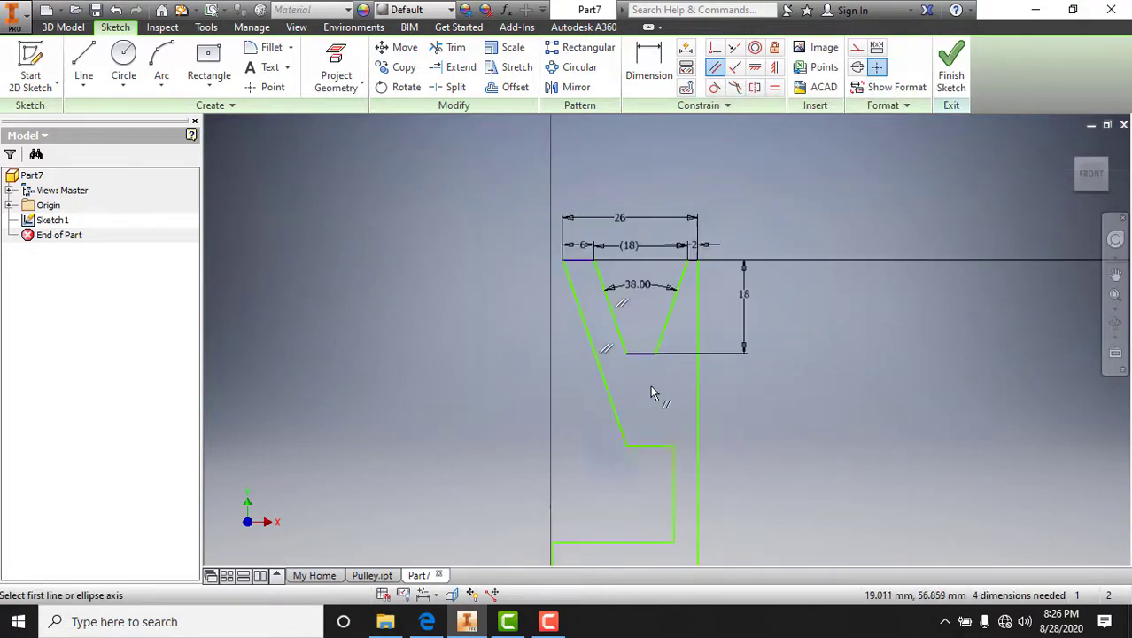
mouse_move(651, 385)
middle_mouse_down()
mouse_move(682, 277)
mouse_move(674, 386)
middle_mouse_up()
scroll(692, 344, "up", 2)
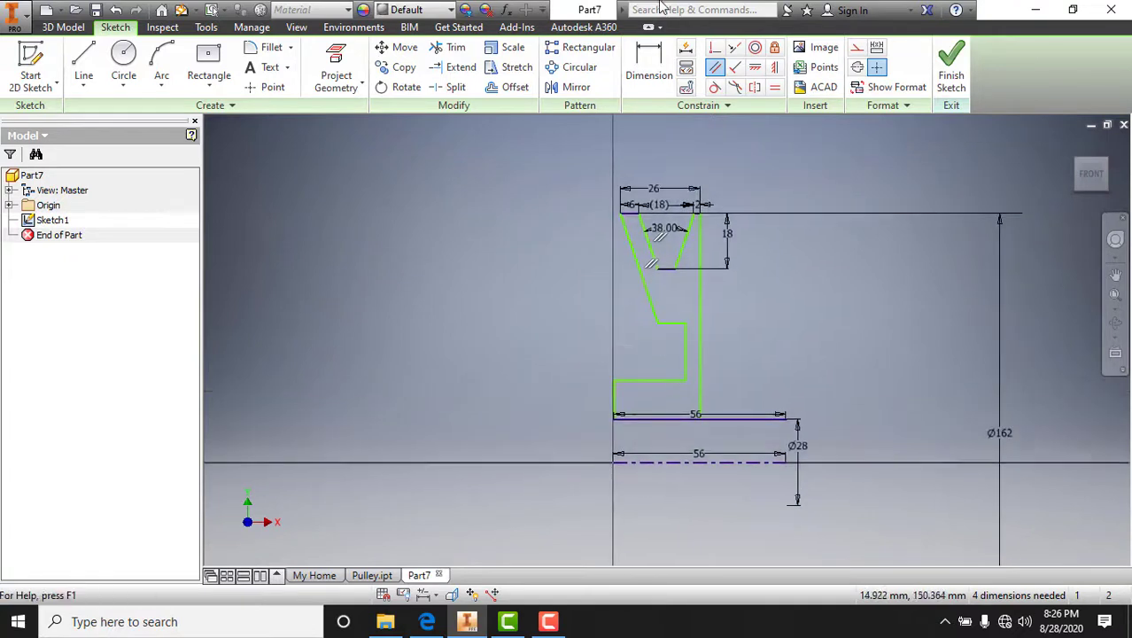
left_click(638, 76)
left_click(651, 381)
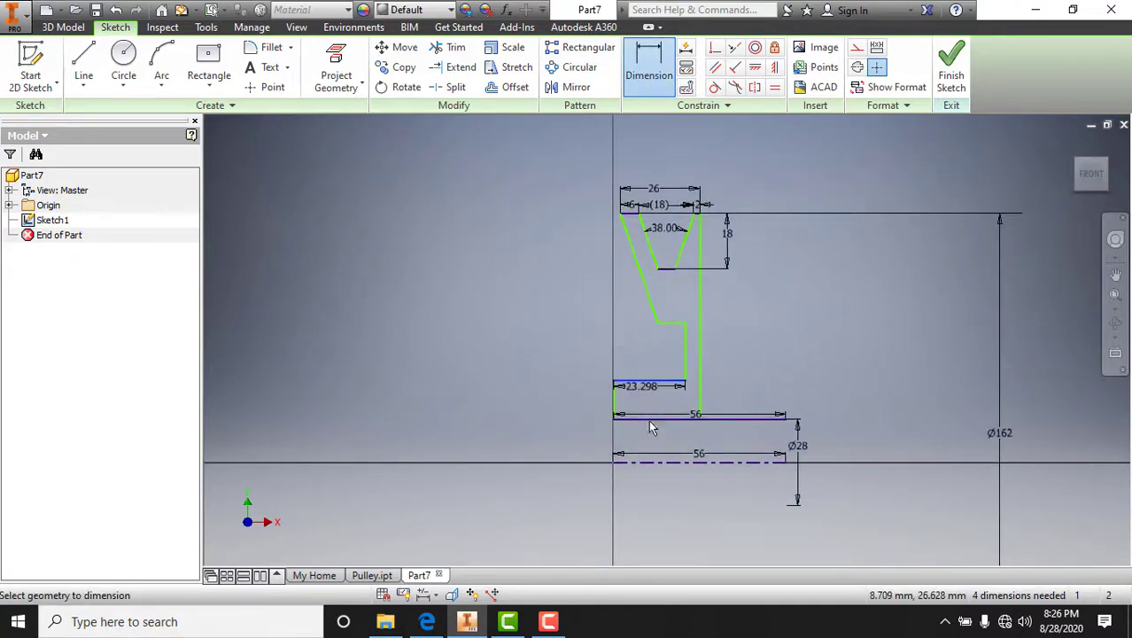
left_click(645, 463)
left_click(588, 456)
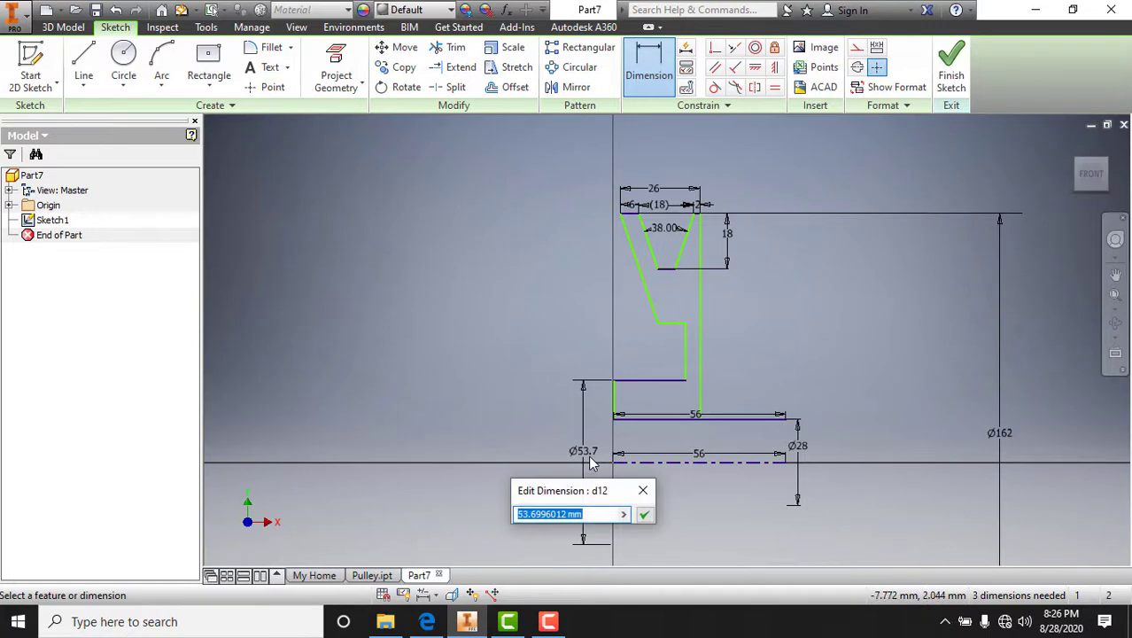
type("50")
key("Return")
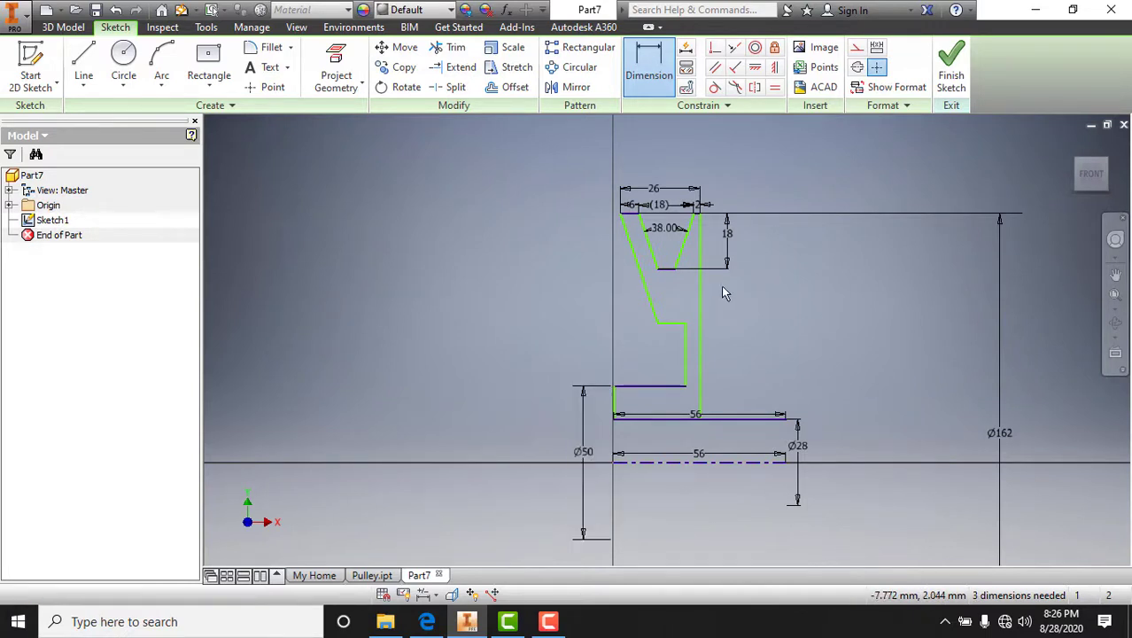
- Dimension the rim's inner diameter from its underside to the centerline at 110 mm
left_click(658, 323)
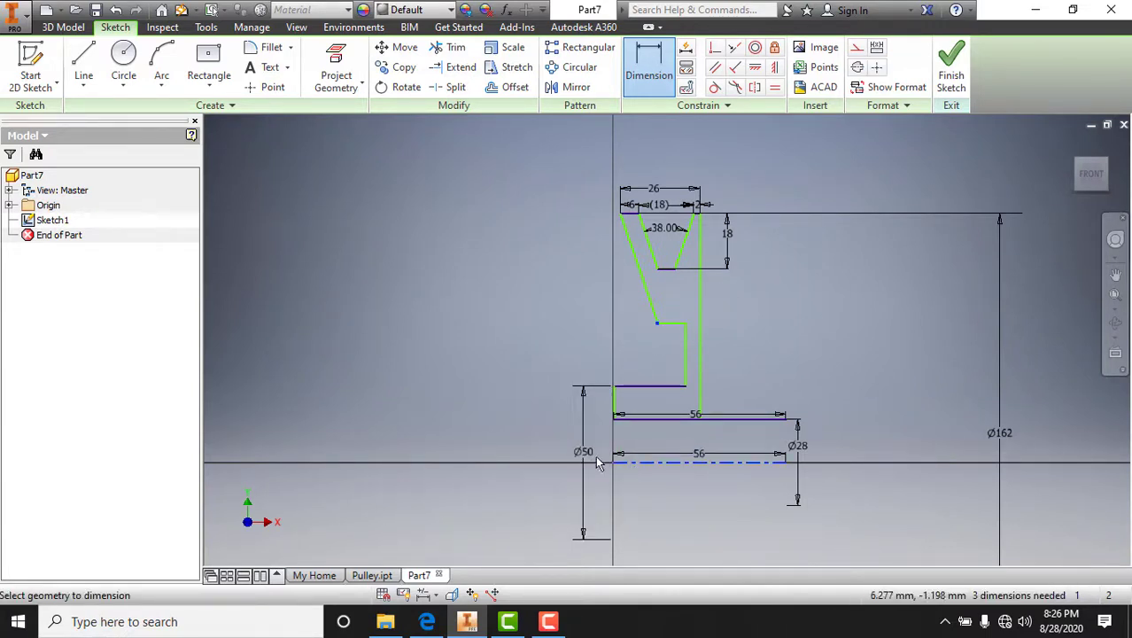
left_click(635, 462)
left_click(512, 456)
type("110")
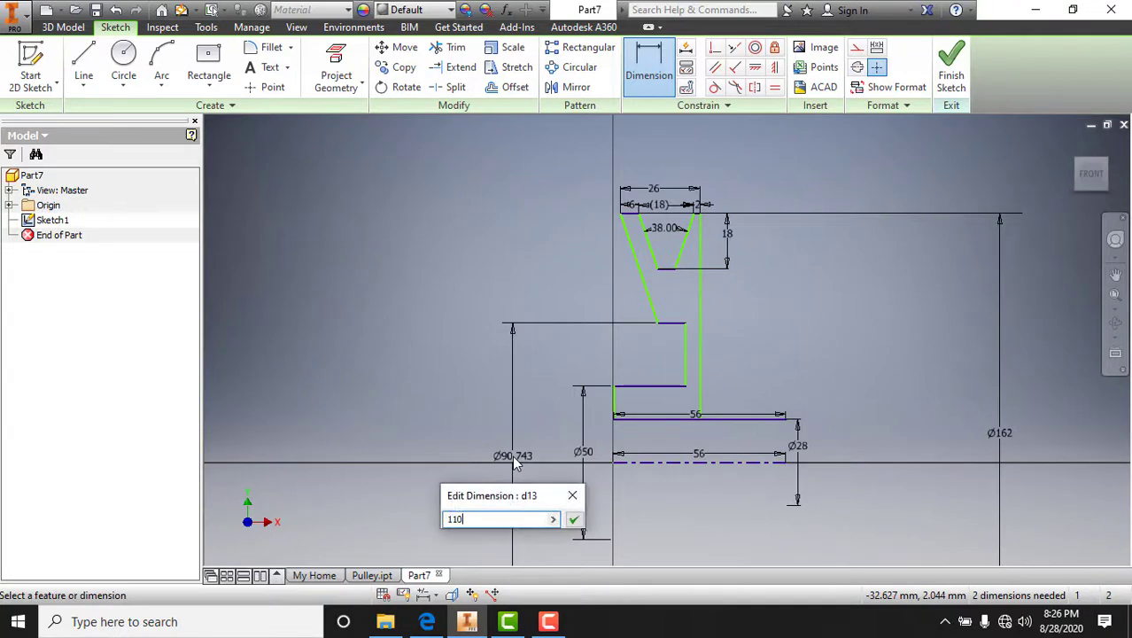
key("Return")
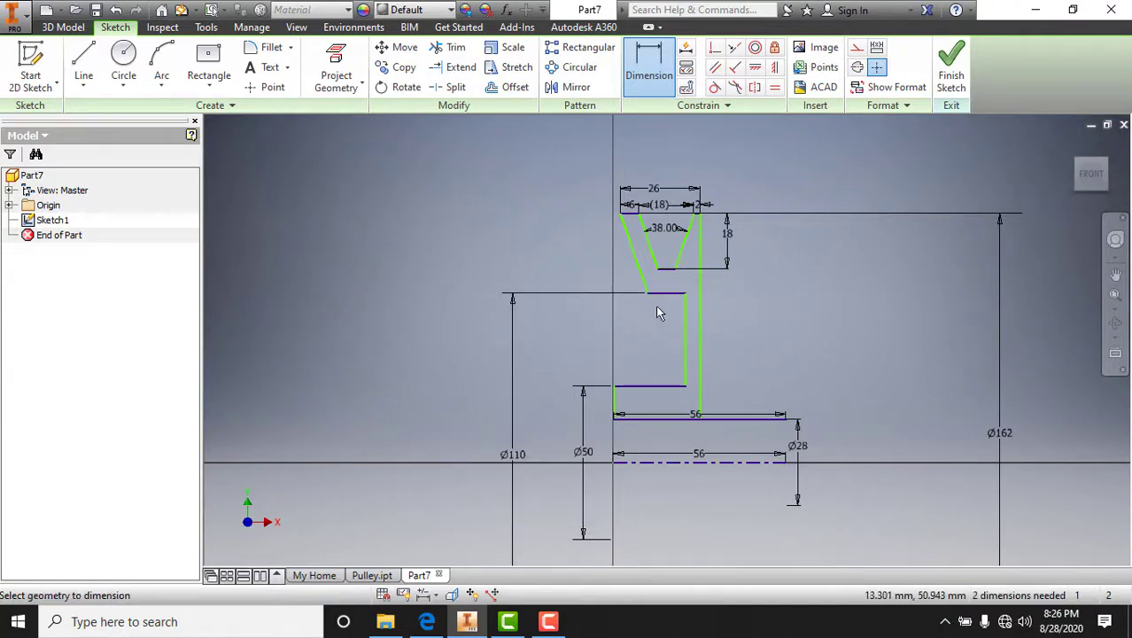
- Set the distance between the web's vertical edge and the long vertical line at the profile's right to 4 mm
scroll(663, 306, "down", 3)
scroll(669, 319, "up", 4)
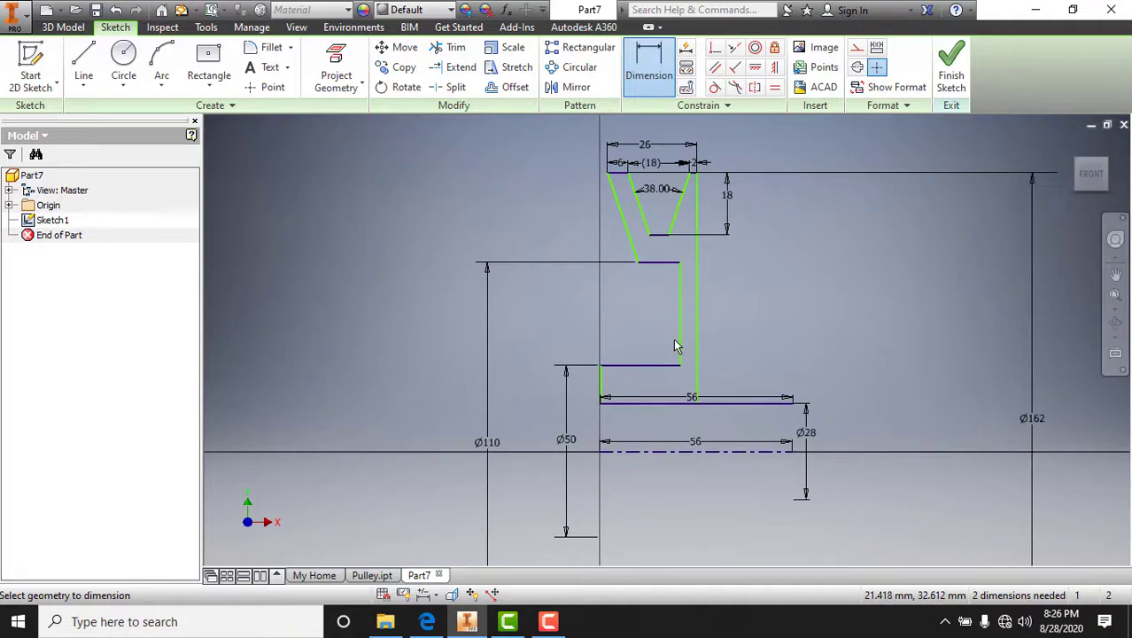
scroll(675, 345, "up", 3)
left_click(657, 297)
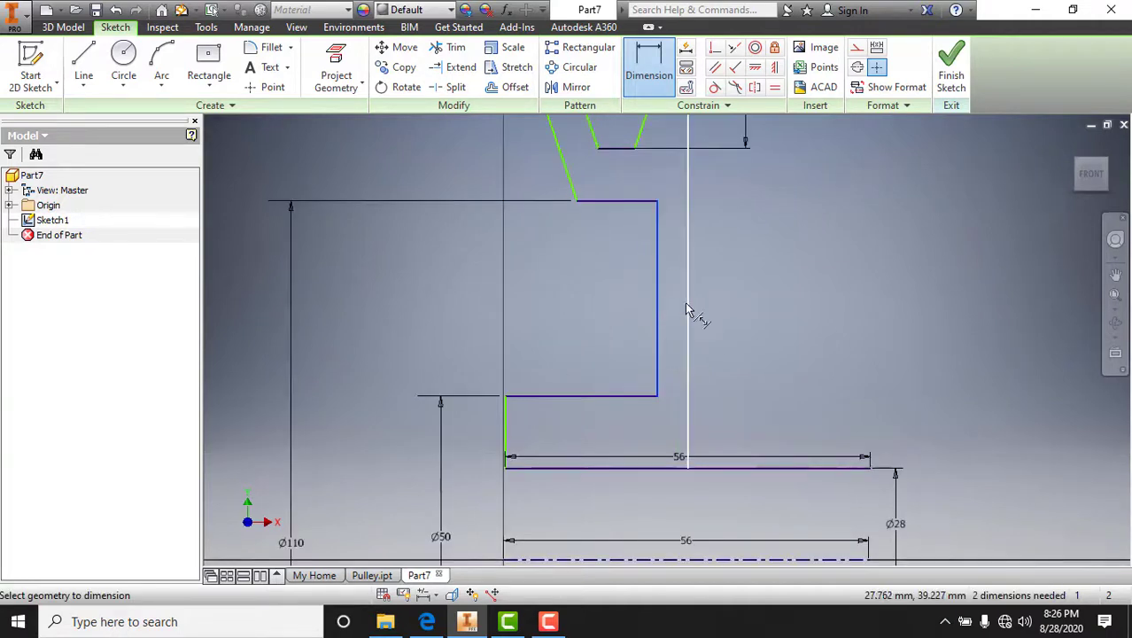
left_click(684, 308)
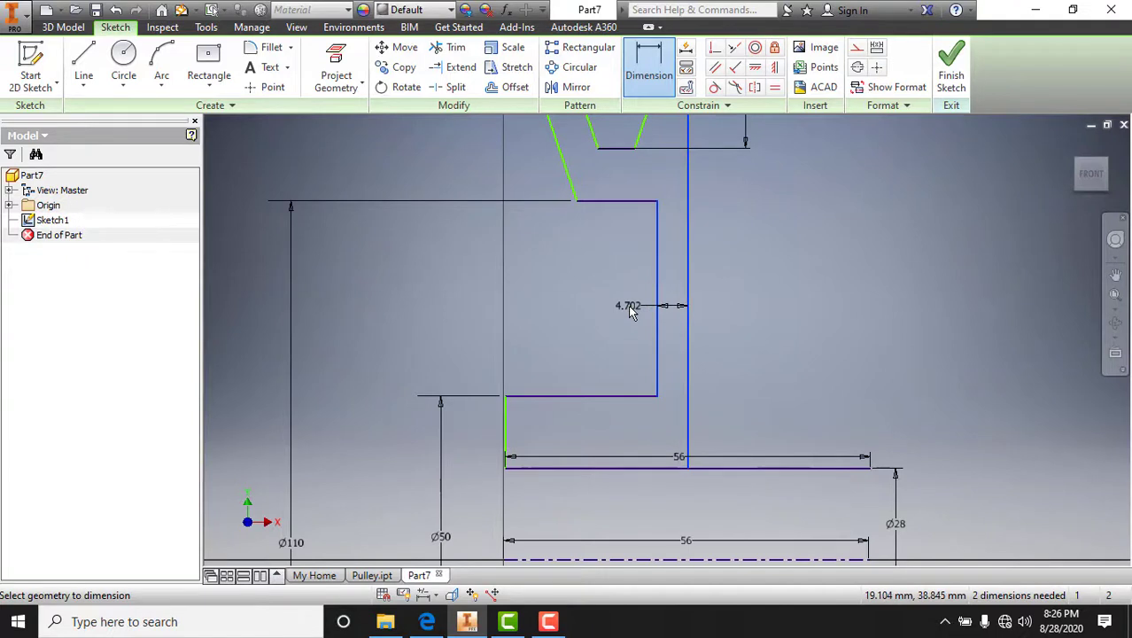
left_click(630, 309)
type("4.7015581")
key("Return")
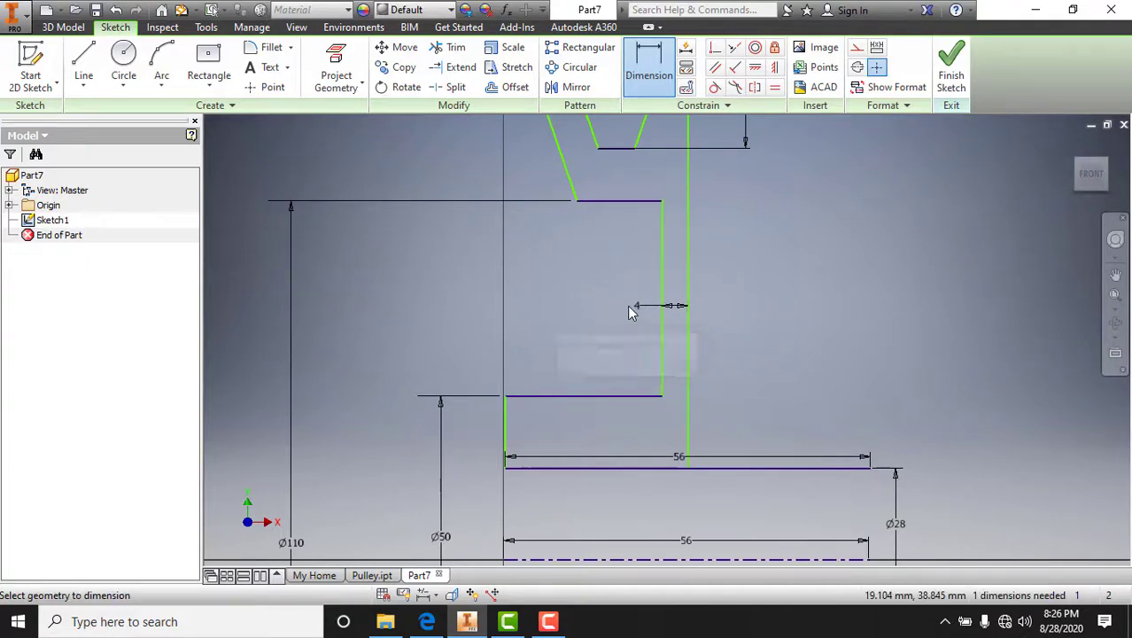
- Check the groove radius in the PDF drawing and fillet both bottom corners of the groove at 1 mm
scroll(634, 266, "down", 3)
scroll(646, 206, "up", 2)
middle_click_drag(646, 207, 580, 301)
scroll(585, 258, "up", 3)
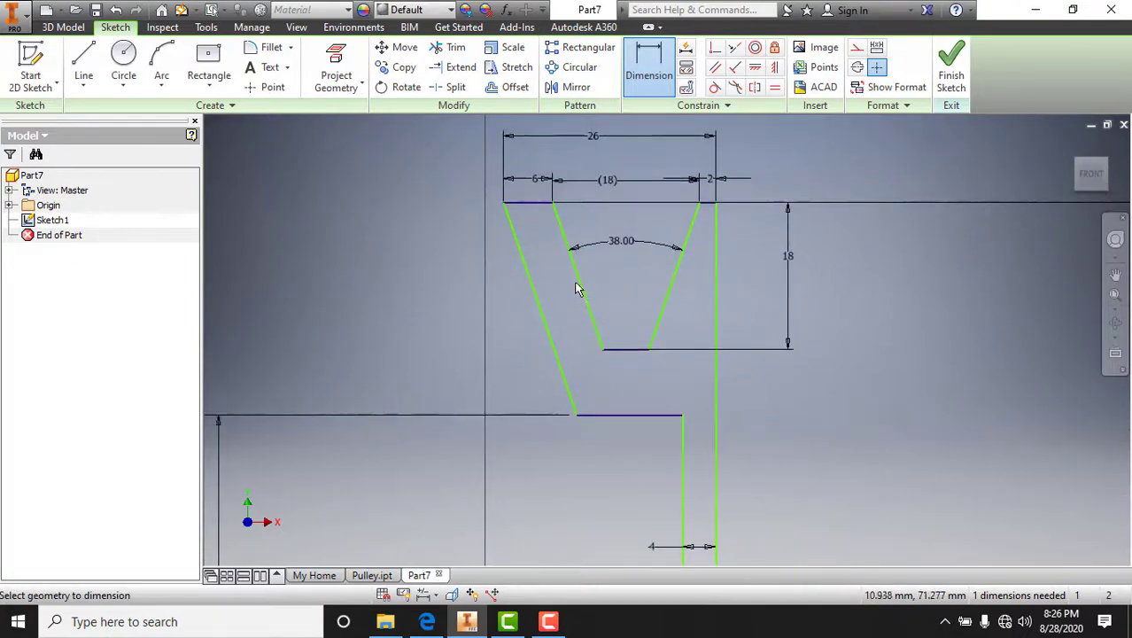
left_click(269, 47)
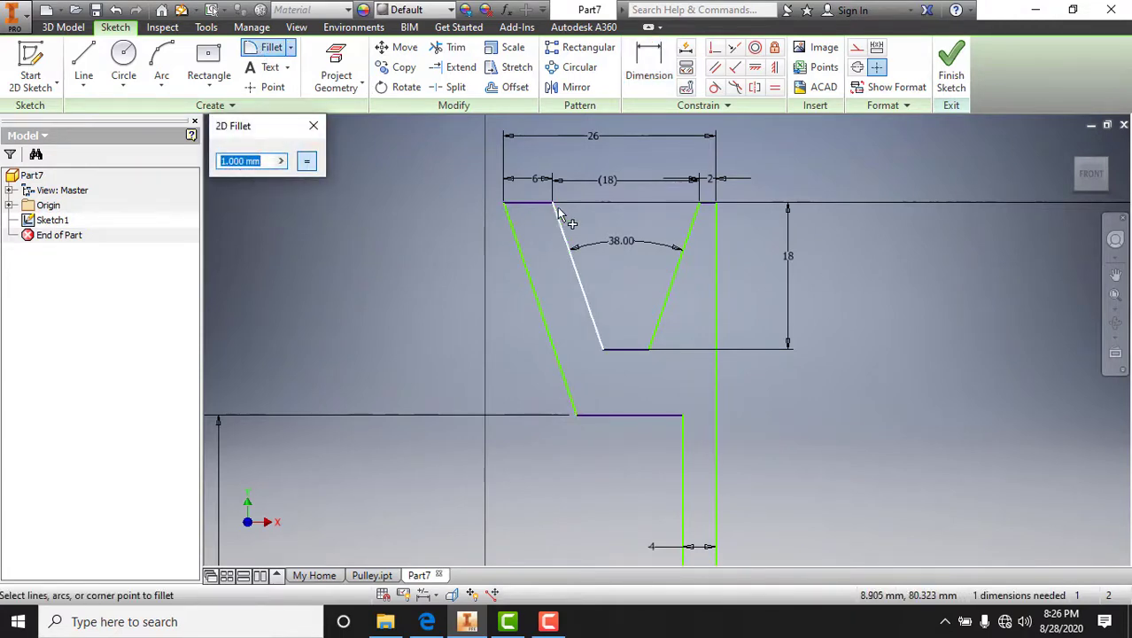
scroll(552, 207, "up", 3)
key("alt+Tab")
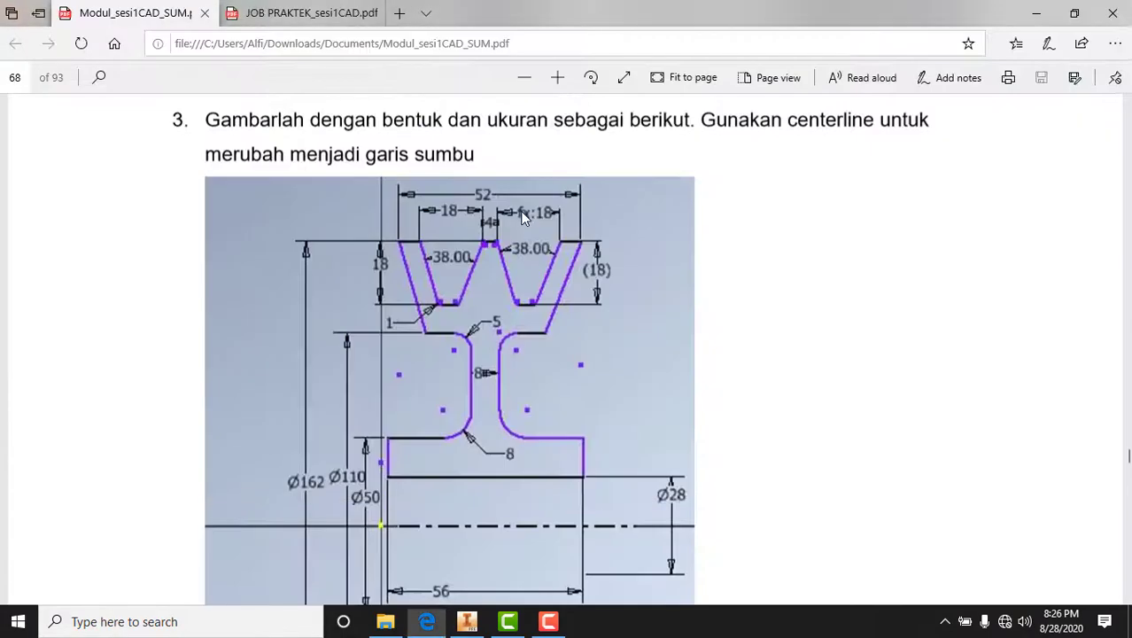
key("alt+Tab")
left_click(661, 474)
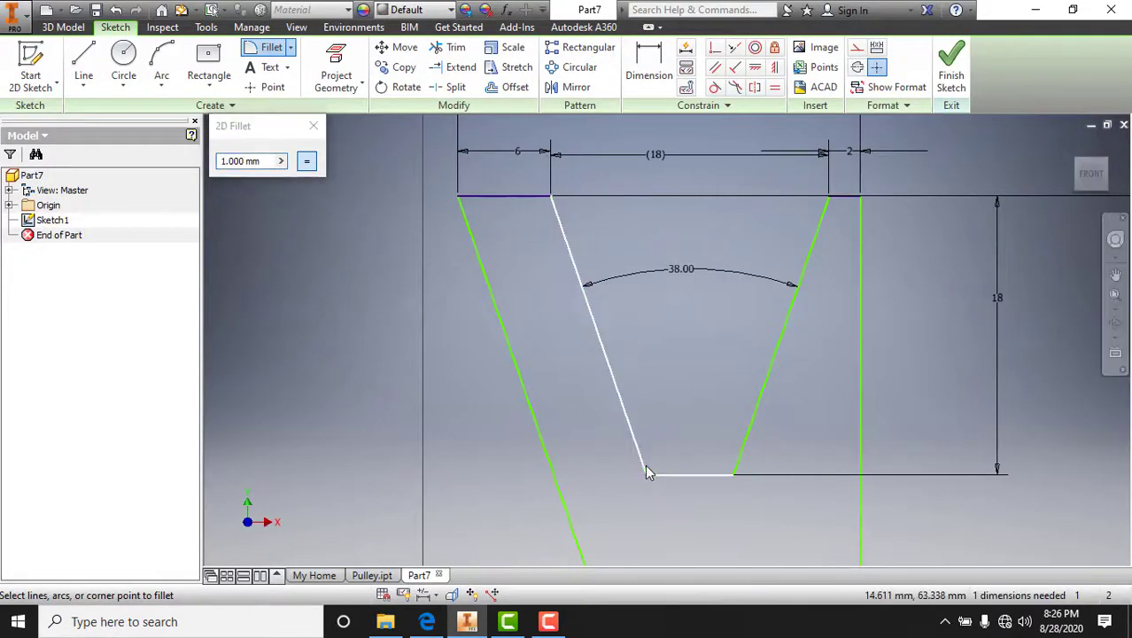
left_click(645, 464)
left_click(725, 476)
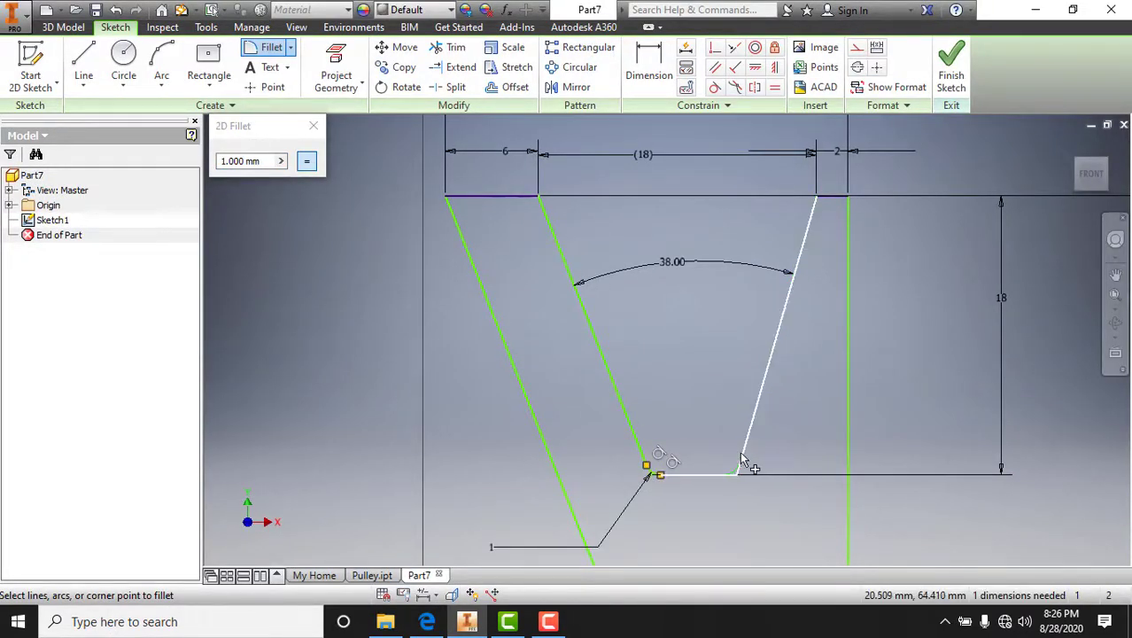
left_click(742, 460)
- Fillet the groove's two upper corners, where its slanted sides meet the top lands, at 1 mm
left_click(824, 223)
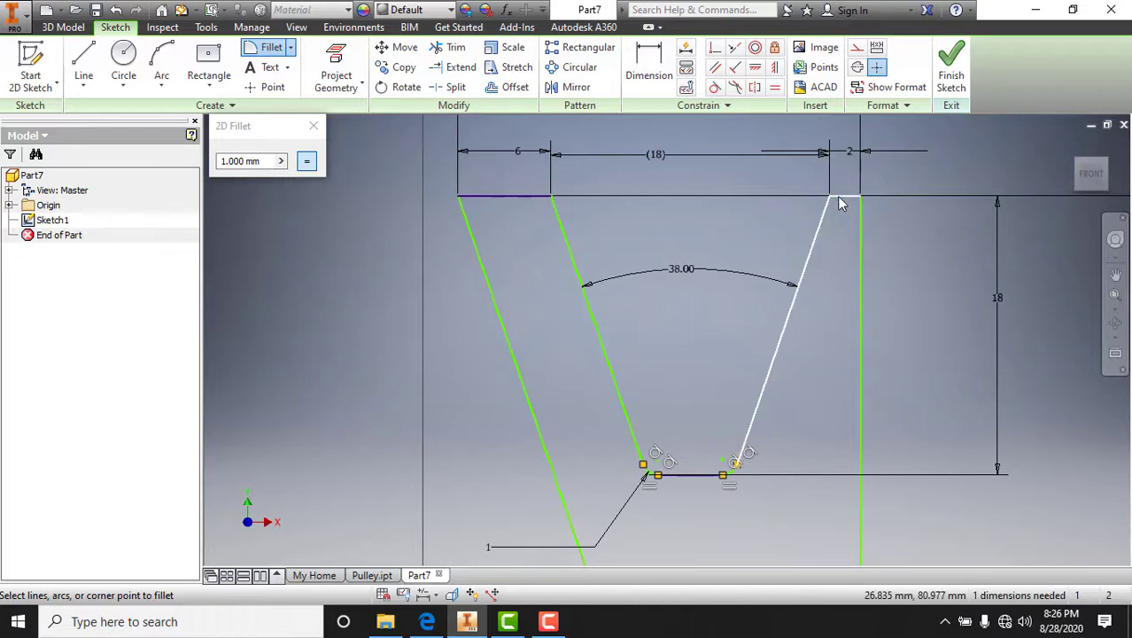
left_click(840, 197)
left_click(566, 227)
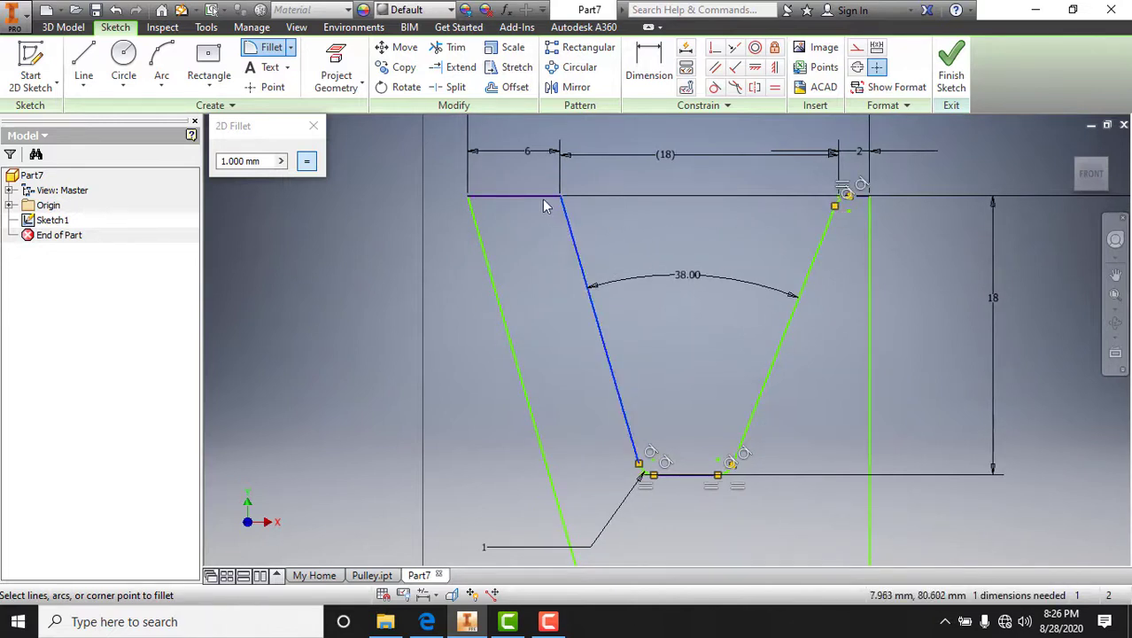
left_click(538, 196)
- Fillet the corner between the rim's underside and the web's vertical edge with a 5 mm radius
scroll(667, 396, "down", 5)
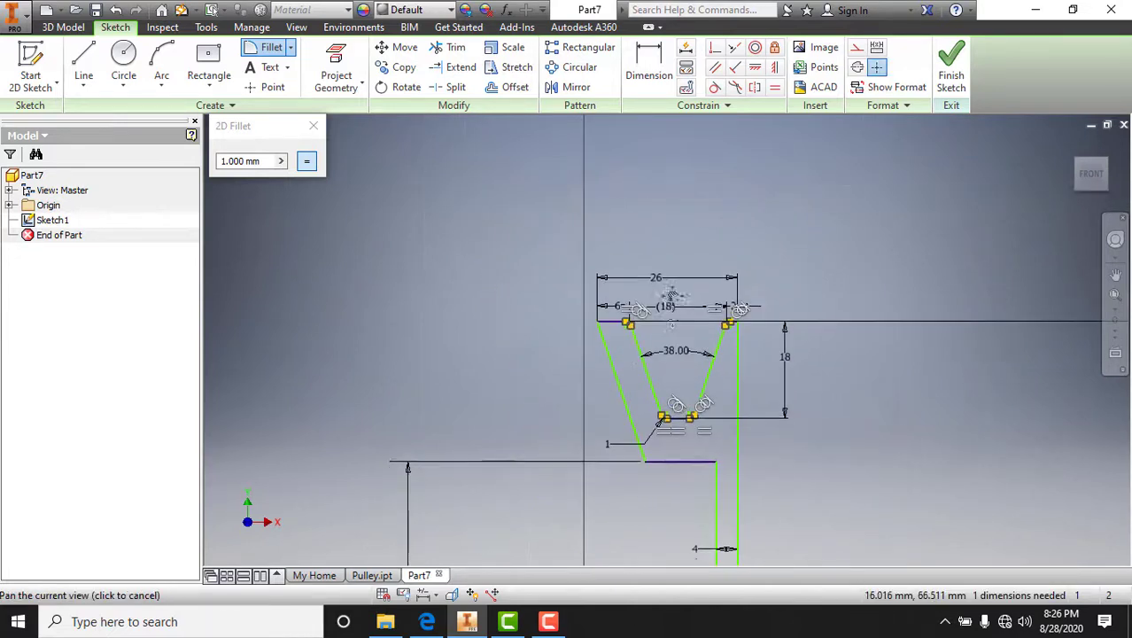
scroll(656, 359, "up", 3)
left_click(251, 163)
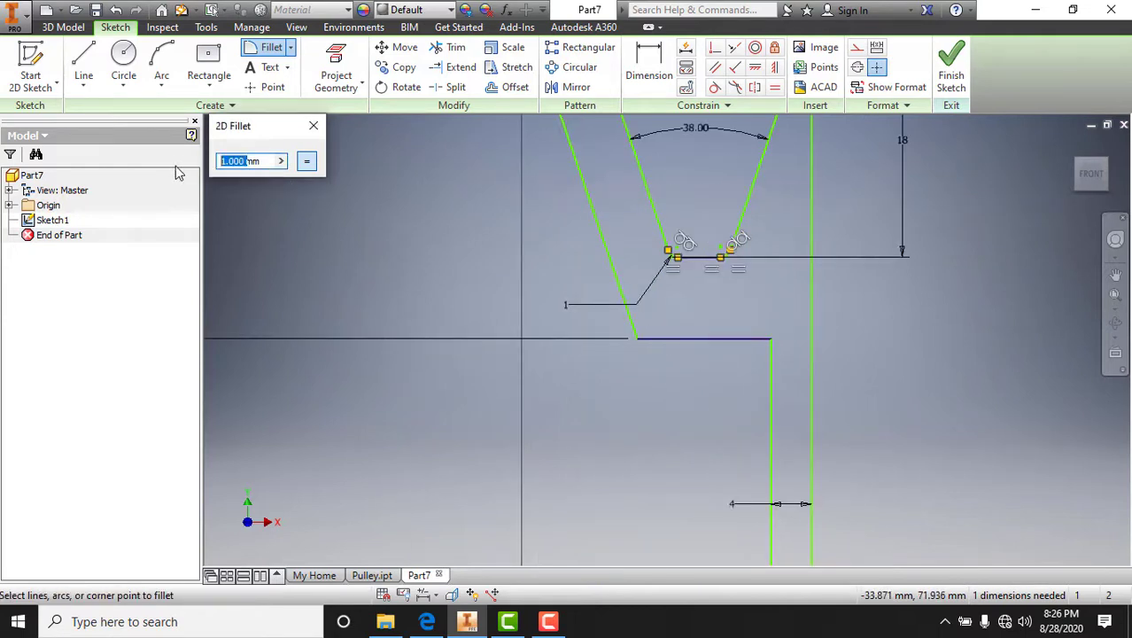
key("Escape")
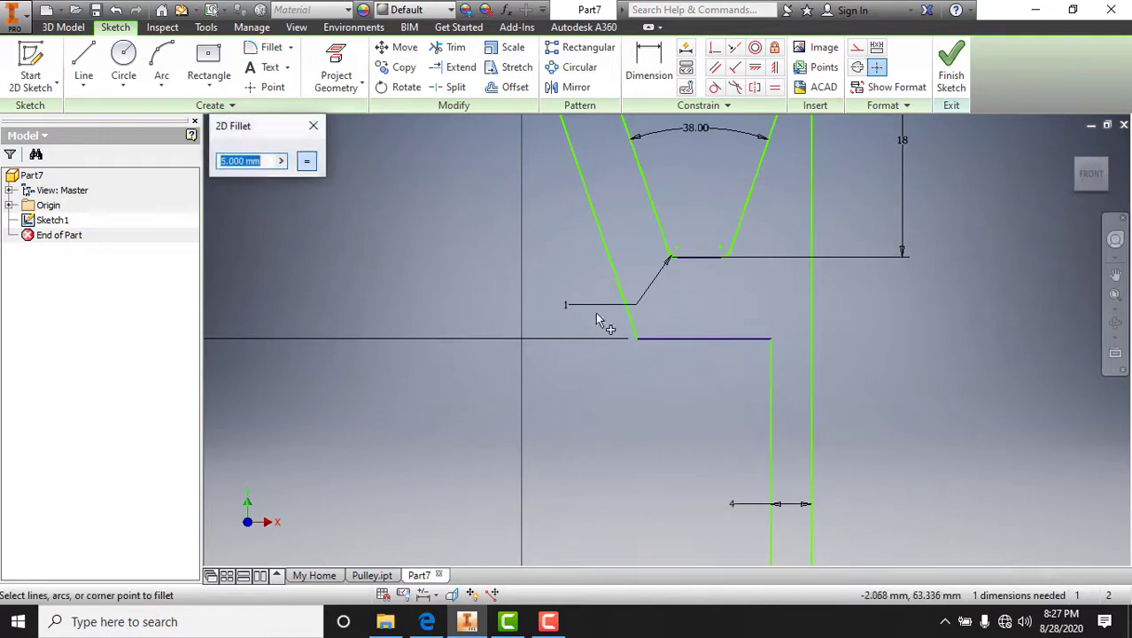
left_click(266, 47)
left_click(772, 359)
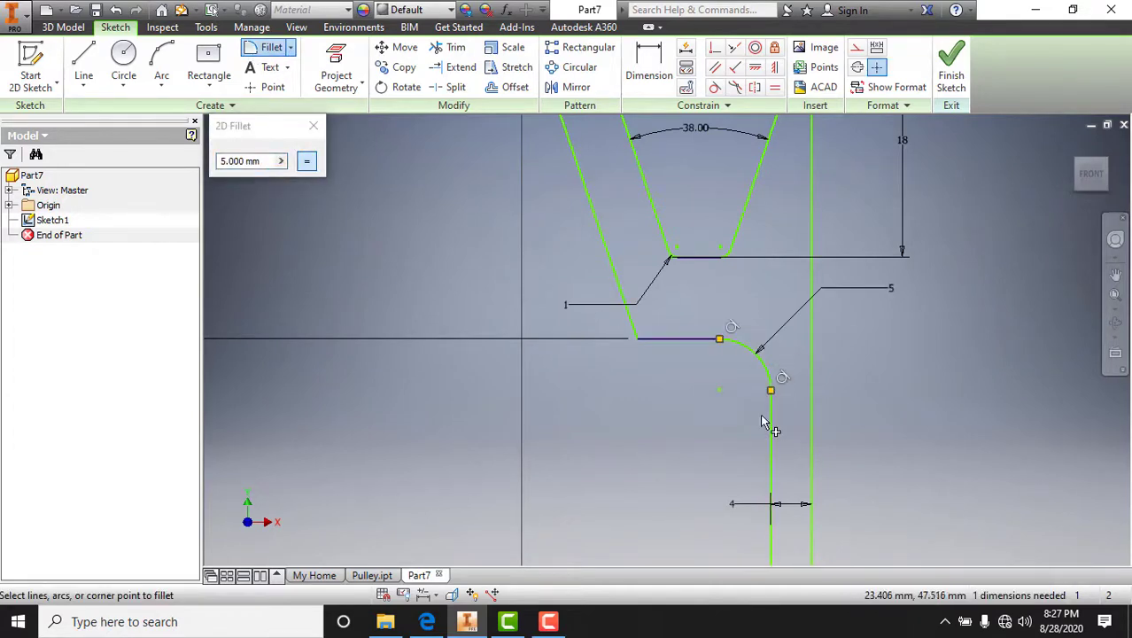
- Fillet the corner between the web's vertical edge and the hub's upper edge with a 5 mm radius
scroll(764, 399, "down", 2)
middle_click_drag(763, 399, 768, 205)
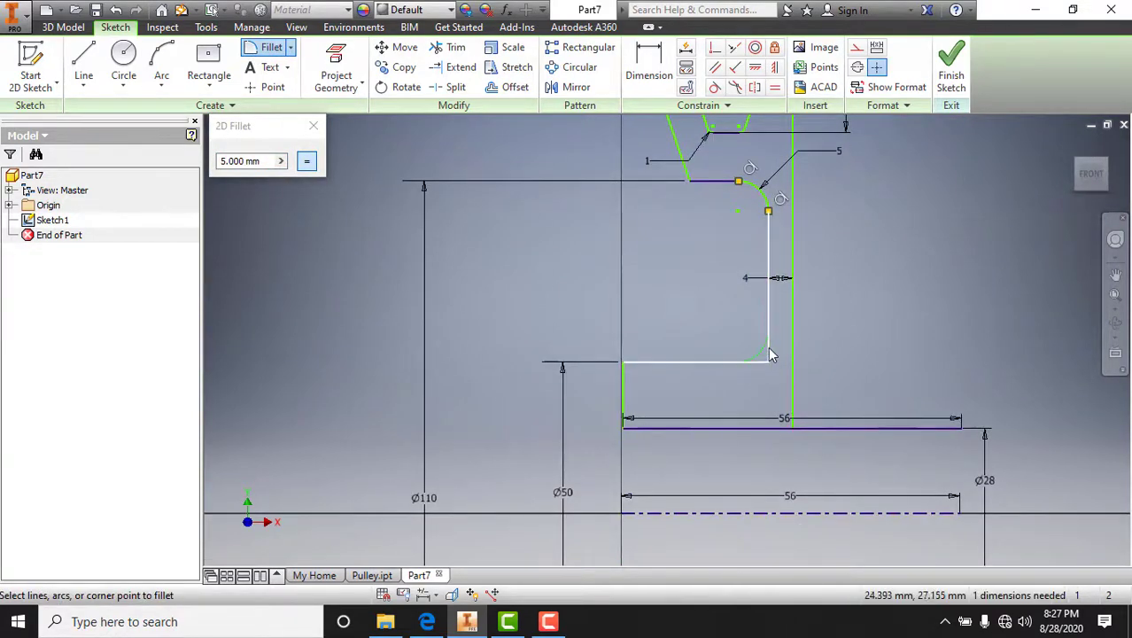
left_click(769, 344)
scroll(717, 367, "down", 2)
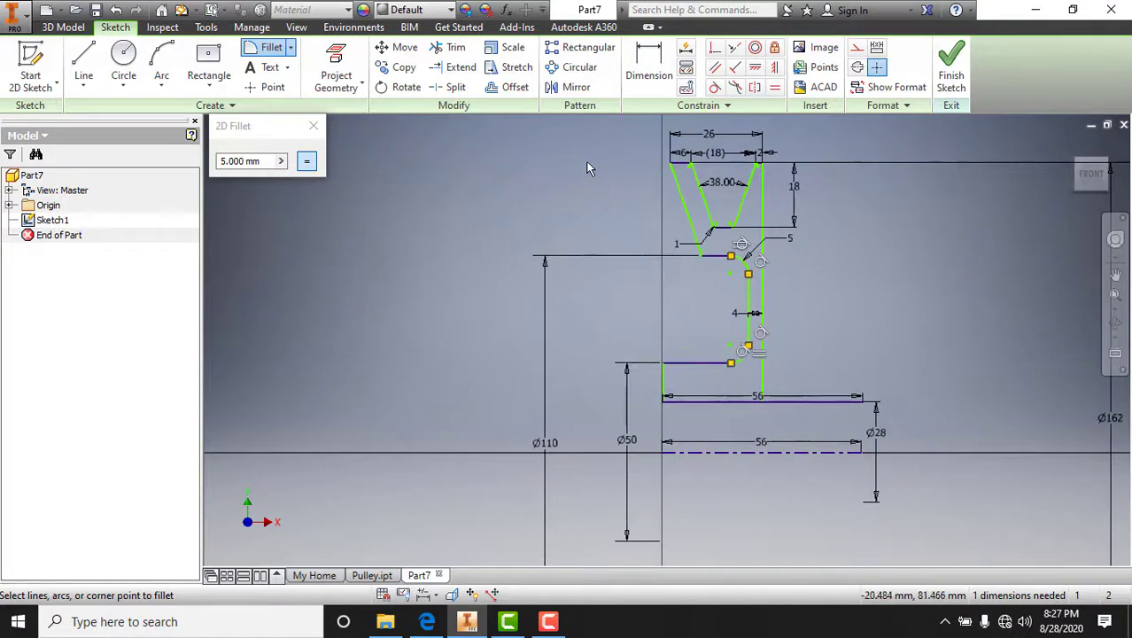
key("Escape")
- Mirror the half-profile of the rim, web and hub, including the short top land, about the long vertical line
left_click(576, 87)
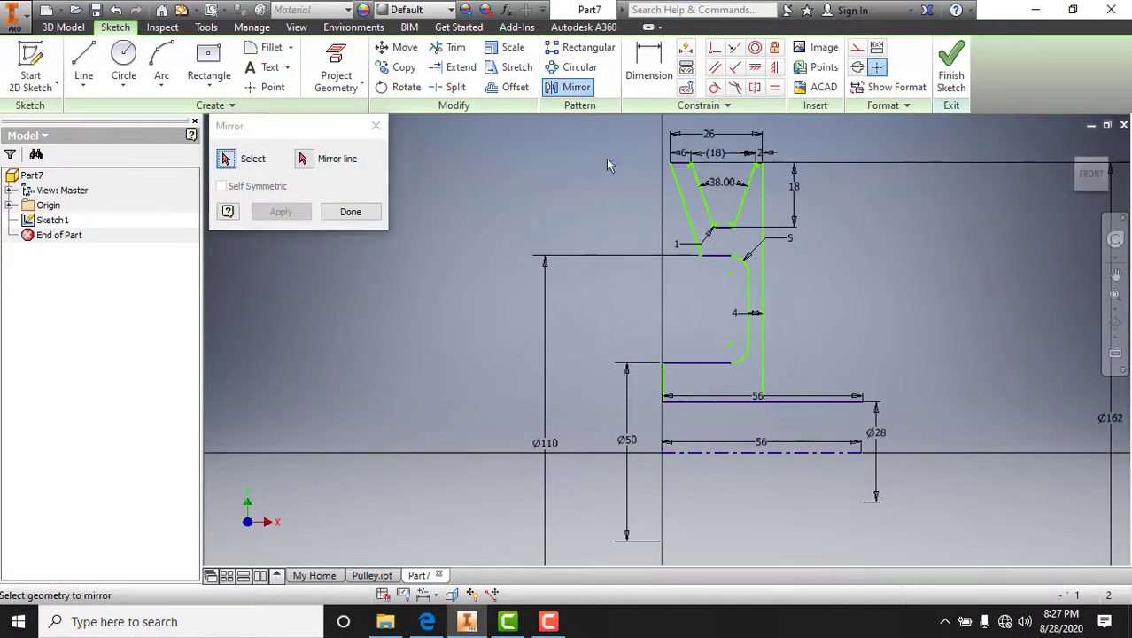
mouse_move(602, 142)
left_mouse_down()
mouse_move(734, 418)
mouse_move(764, 454)
left_mouse_up()
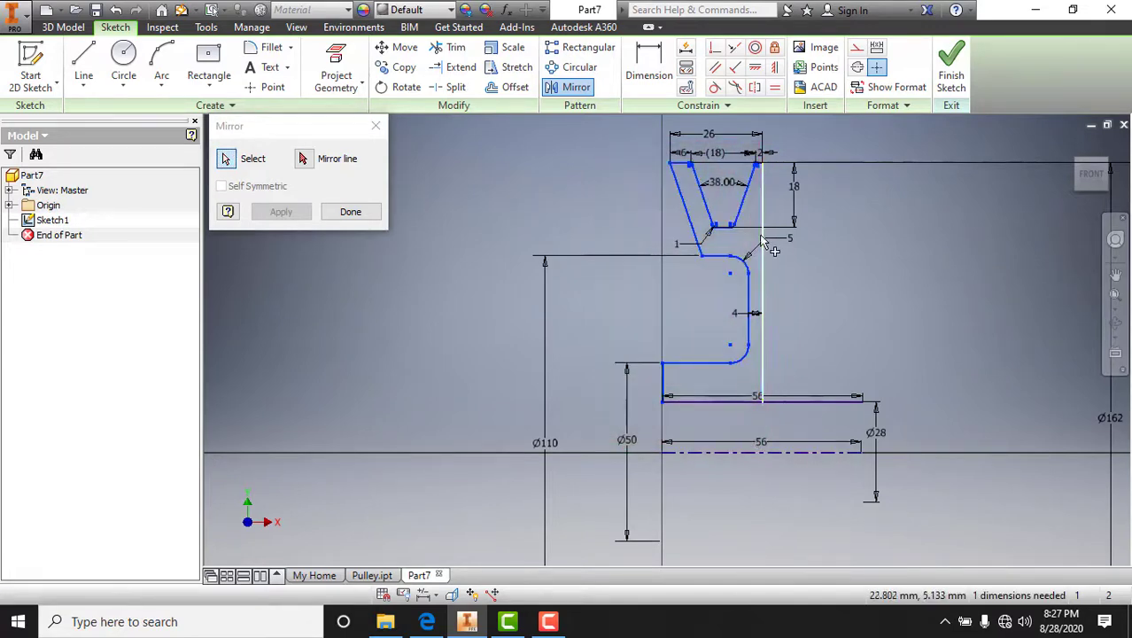
scroll(727, 266, "down", 4)
scroll(729, 254, "up", 6)
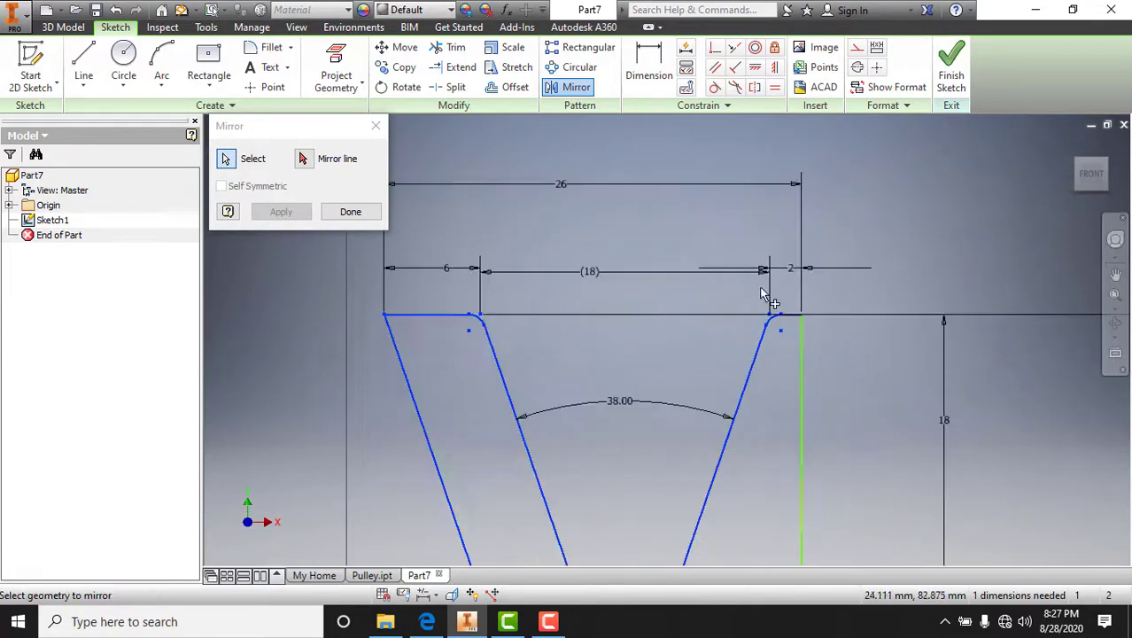
left_click(808, 328)
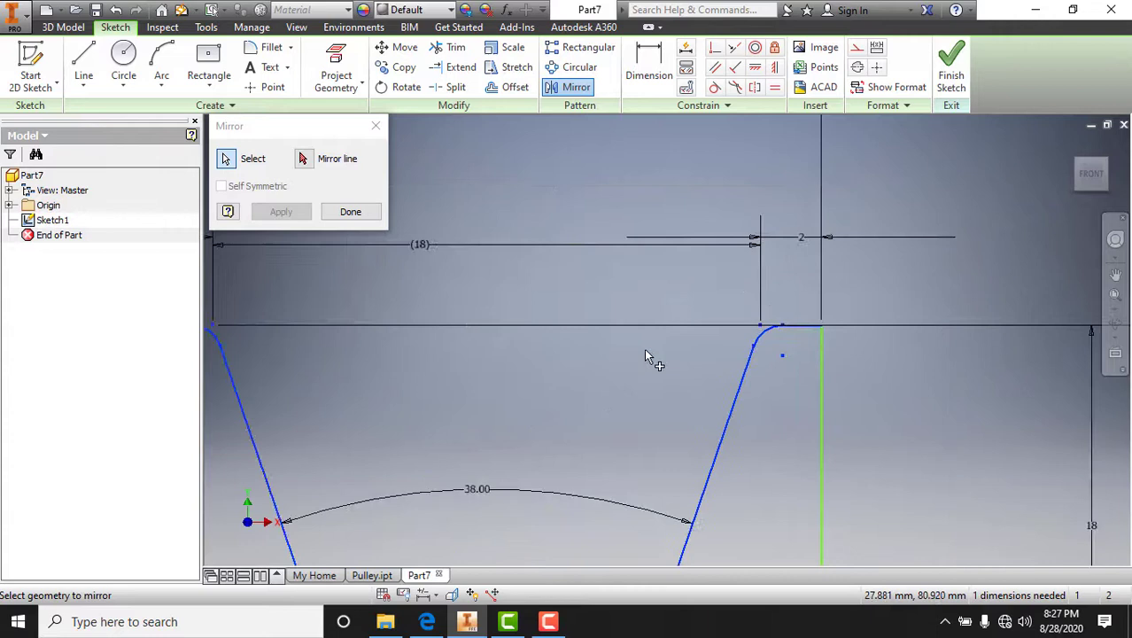
left_click(326, 160)
scroll(817, 421, "down", 2)
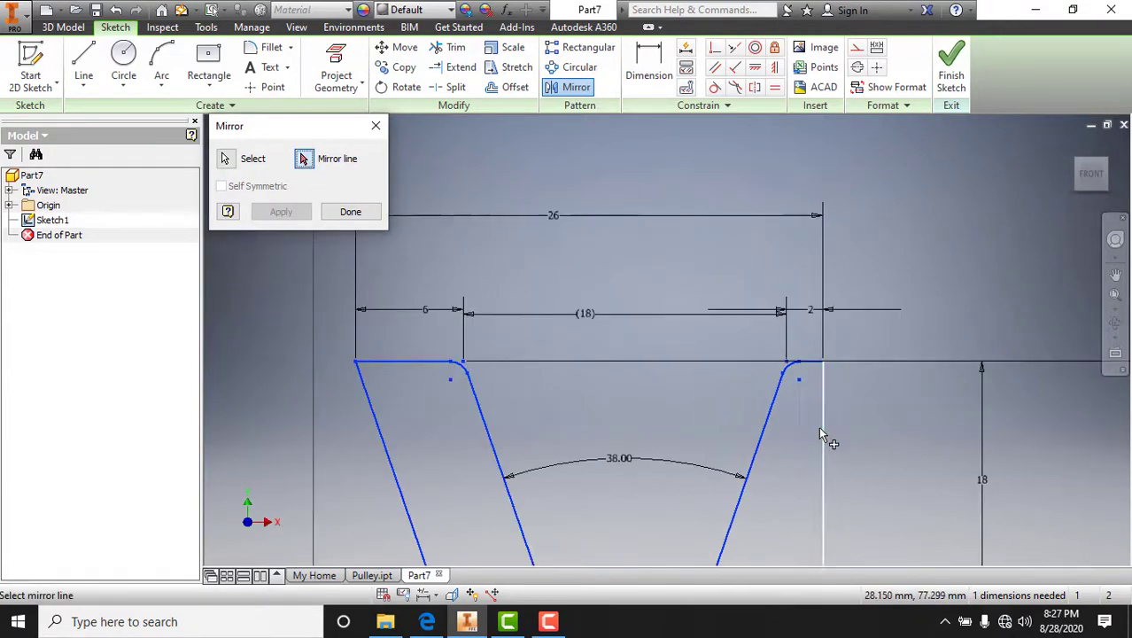
left_click(821, 431)
left_click(281, 212)
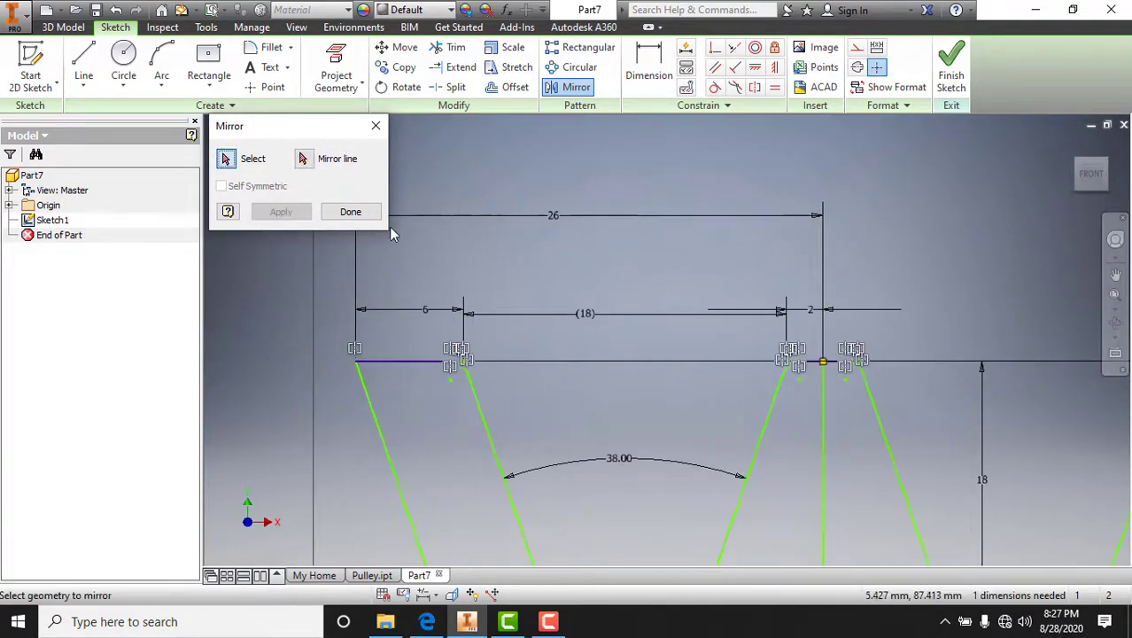
scroll(397, 239, "down", 3)
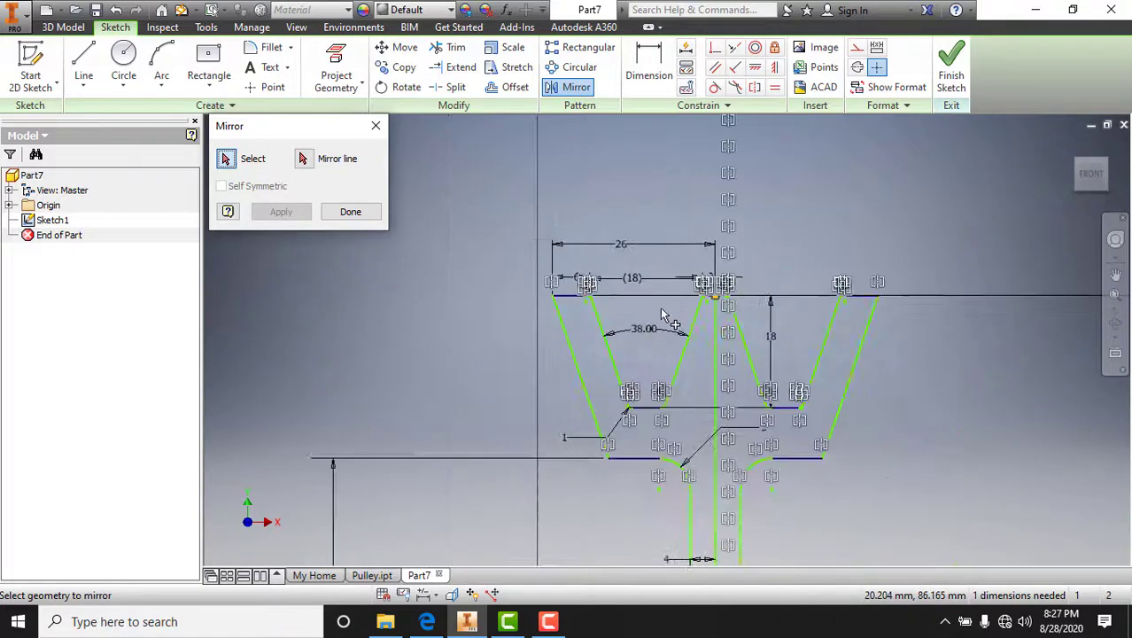
left_click(348, 213)
- Revolve the mirrored pulley profile a full turn around the horizontal centerline to create a new solid
middle_click_drag(855, 407, 794, 318)
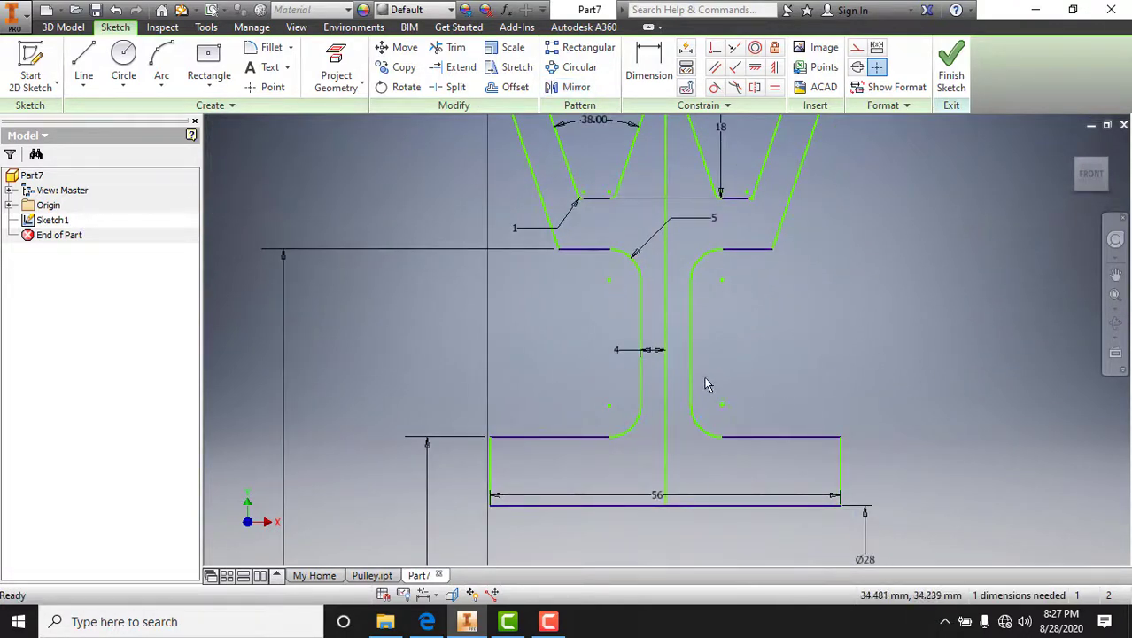
scroll(704, 376, "down", 2)
left_click(62, 27)
left_click(123, 64)
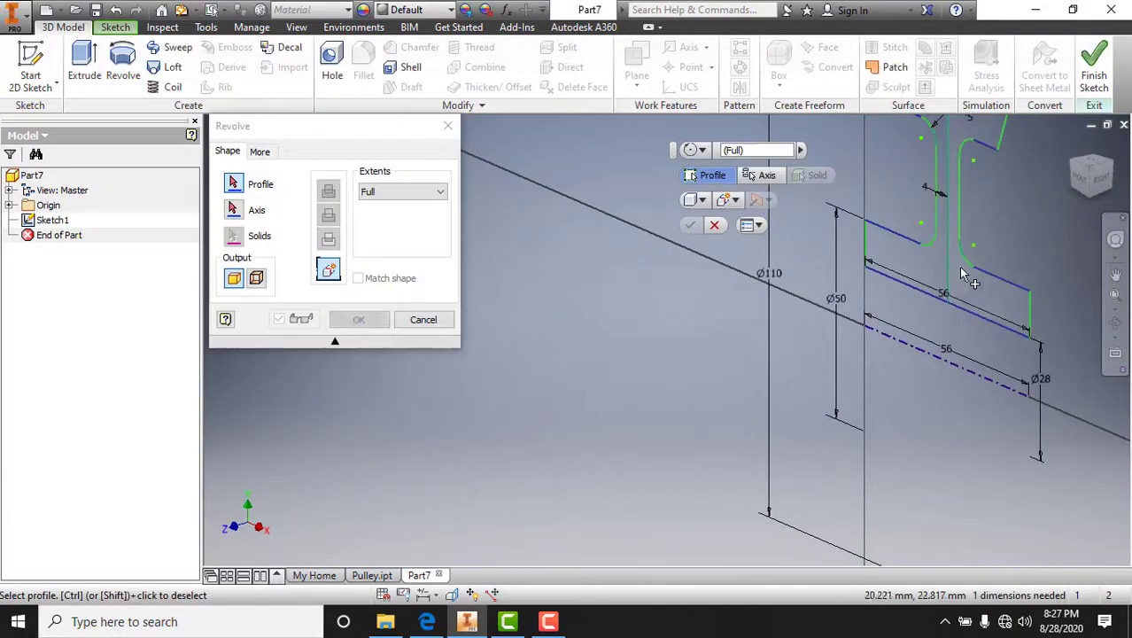
left_click(963, 293)
left_click(913, 279)
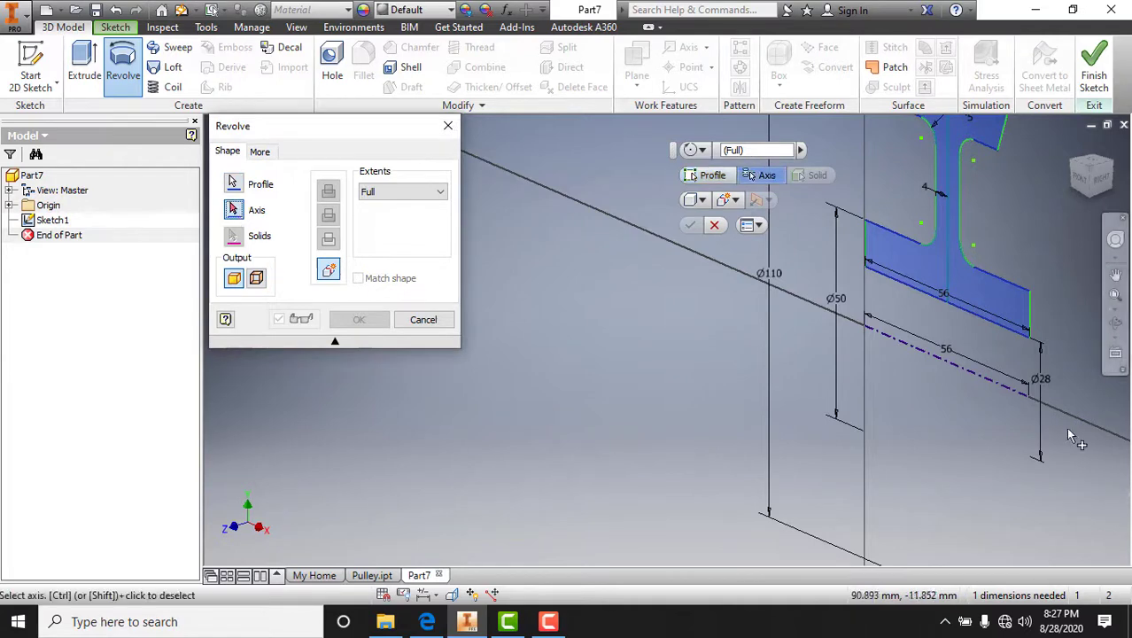
left_click(975, 373)
scroll(822, 363, "down", 3)
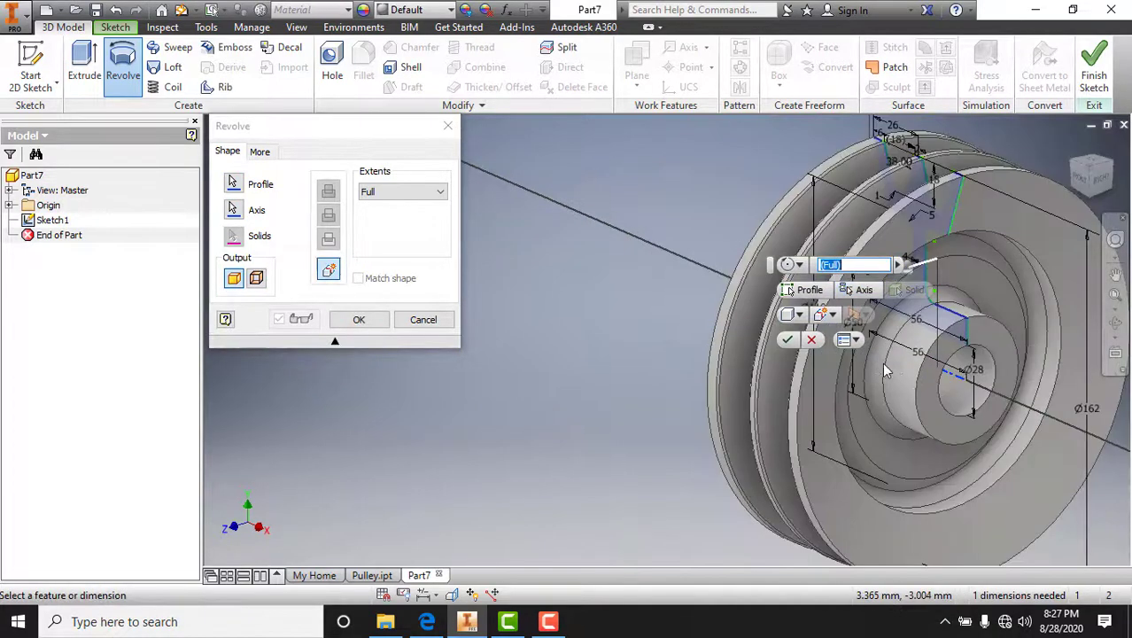
left_click(790, 340)
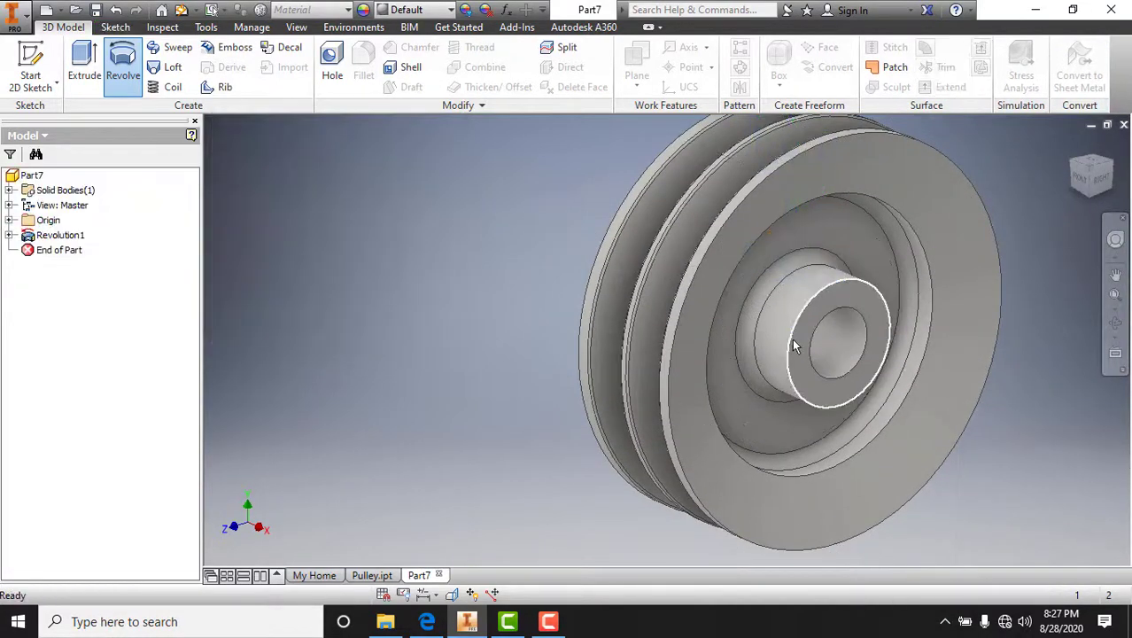
- Compare the revolved pulley with the finished pulley picture in the PDF, checking the shape of the hub bore
scroll(792, 338, "down", 4)
scroll(773, 387, "up", 5)
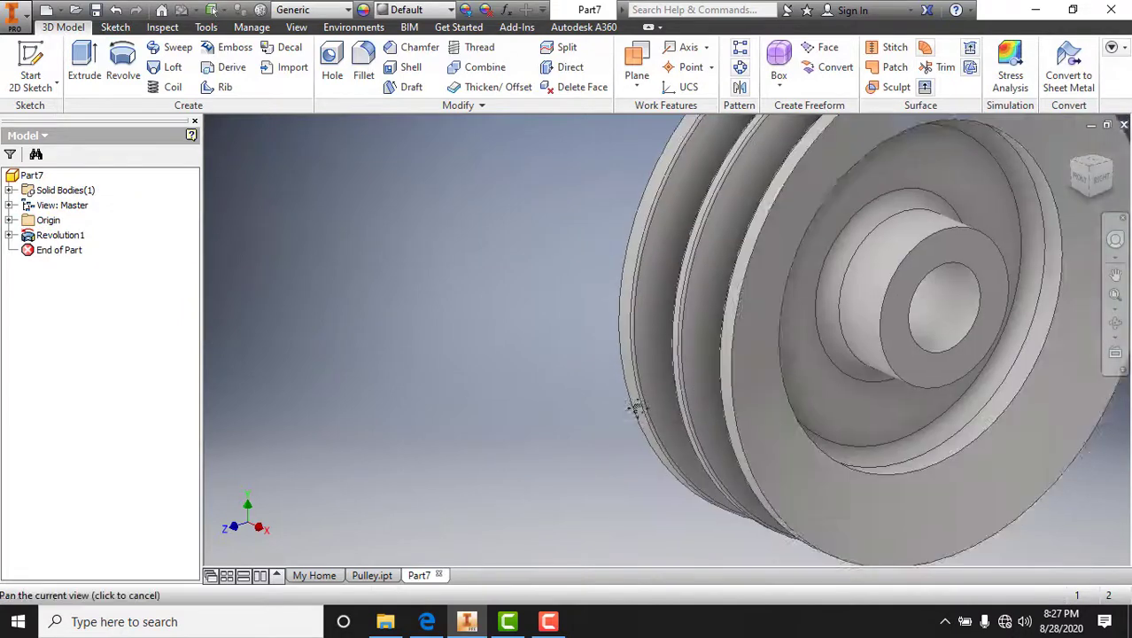
middle_click_drag(771, 386, 423, 454)
key("alt+Tab")
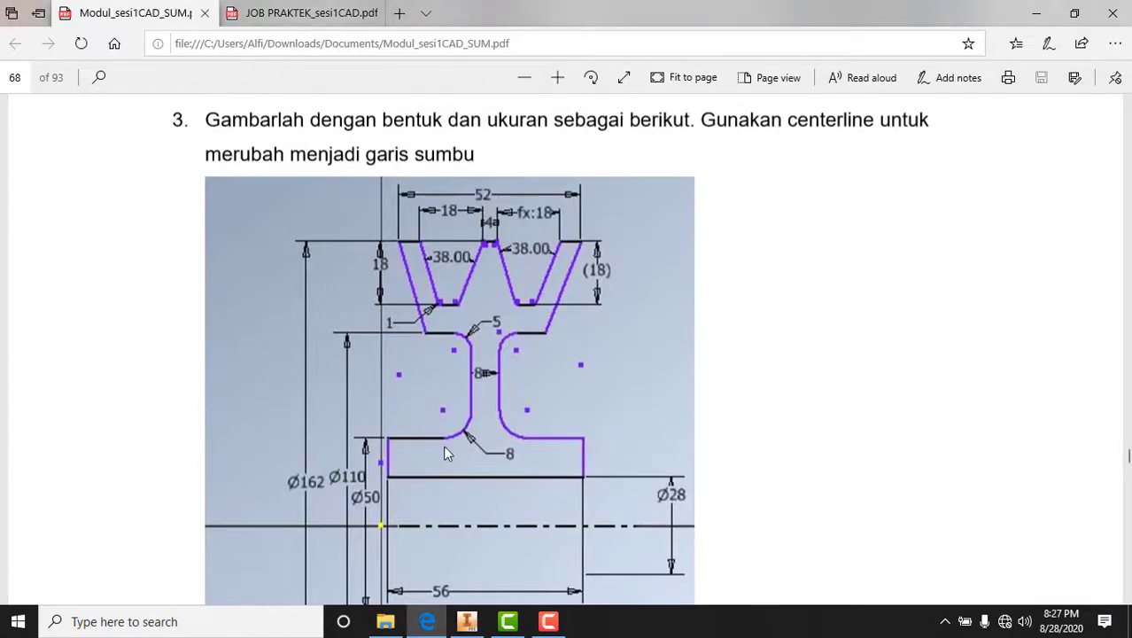
scroll(445, 451, "down", 6)
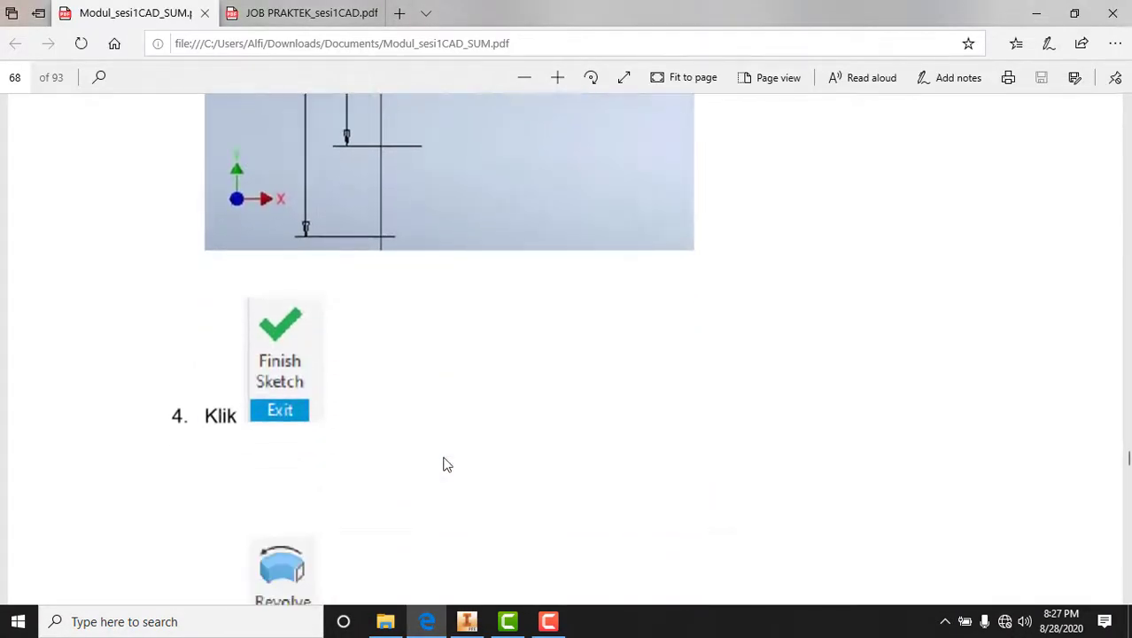
scroll(443, 461, "up", 10)
scroll(434, 470, "down", 4)
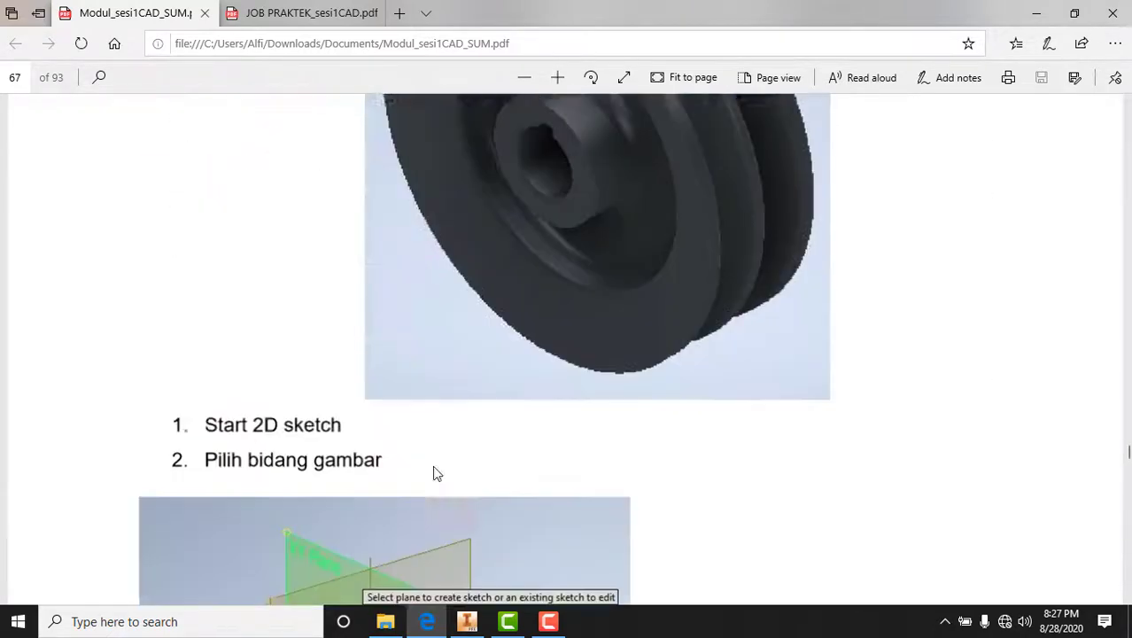
scroll(435, 473, "up", 3)
left_click(543, 343)
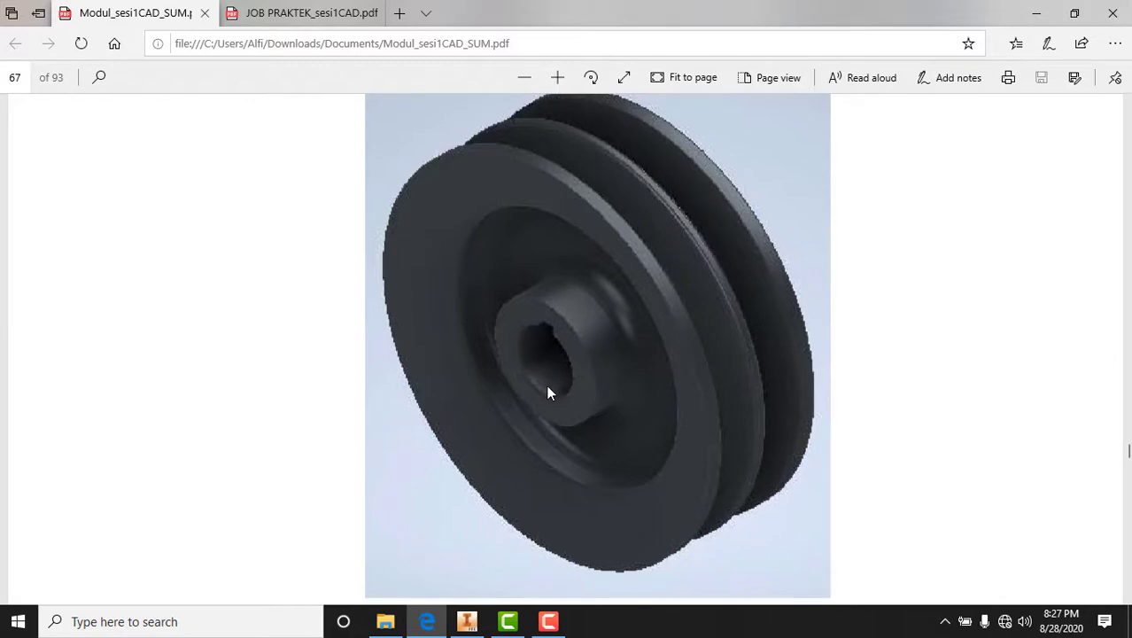
left_click_drag(550, 386, 551, 353)
key("alt+Tab")
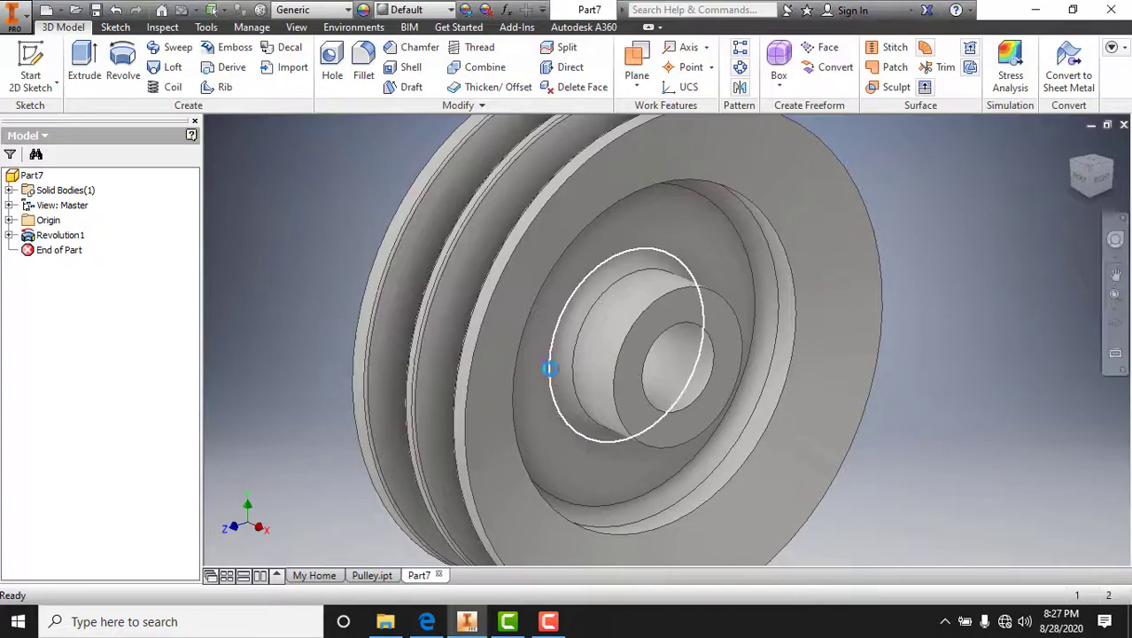
scroll(567, 372, "up", 2)
scroll(591, 386, "down", 6)
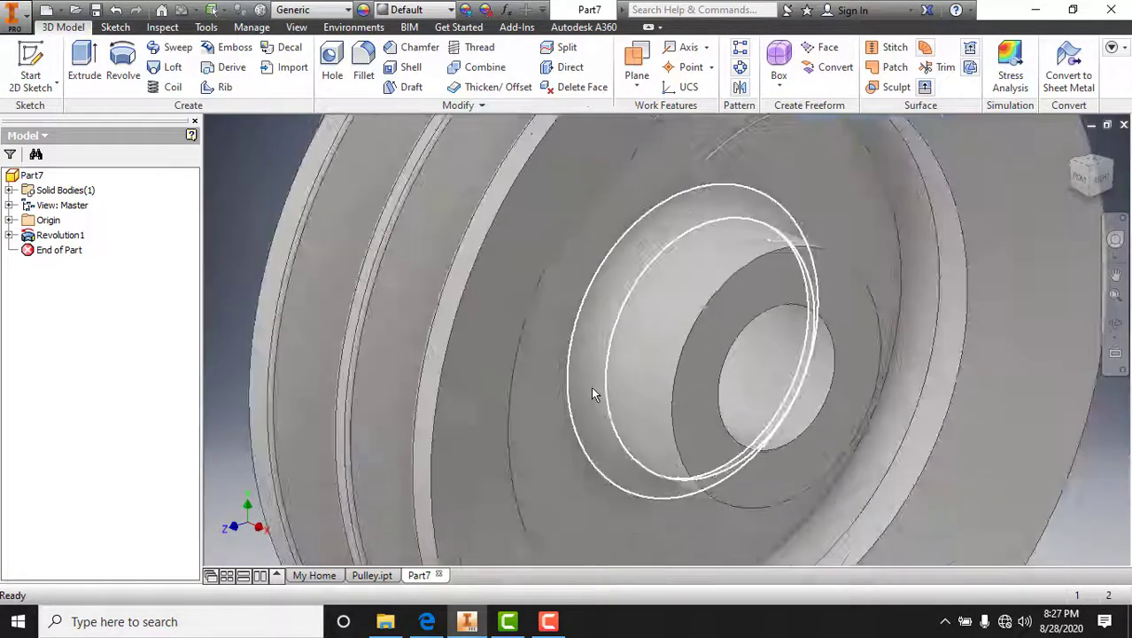
- Examine the keyway sketch on the hub face in the PDF, including the rectangle's position and dimensions
key("alt+Tab")
scroll(567, 377, "down", 15)
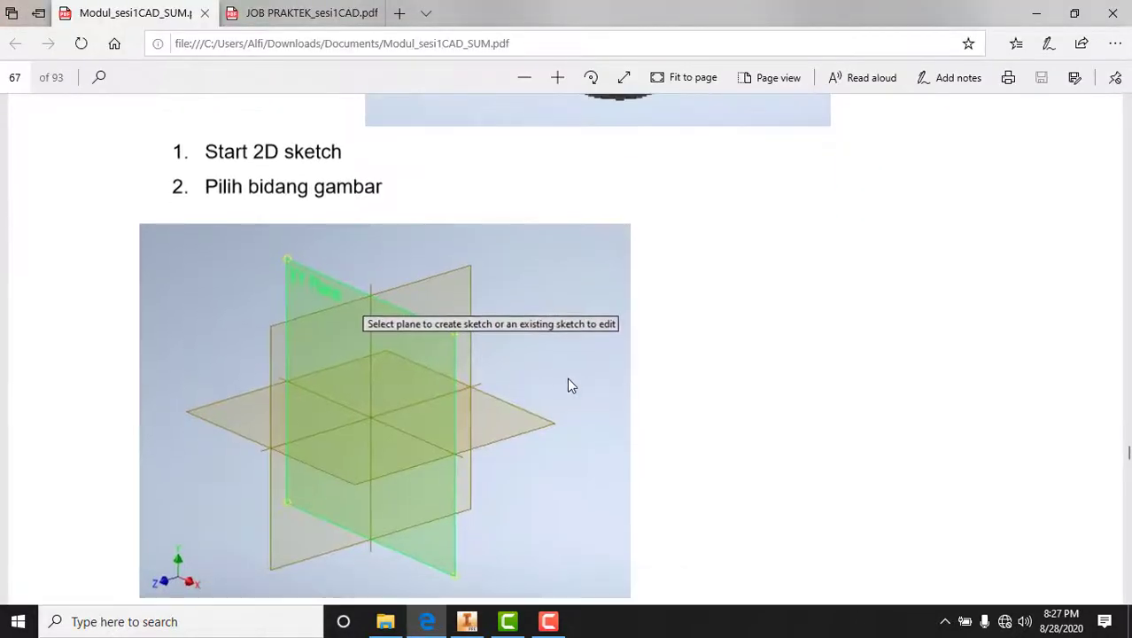
scroll(576, 384, "down", 10)
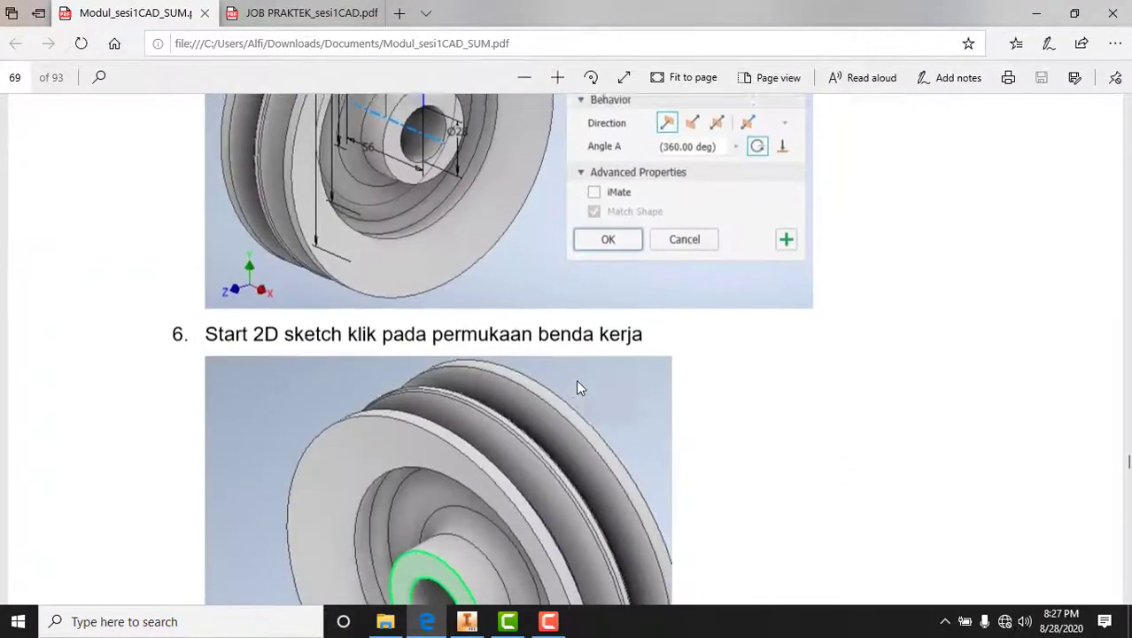
scroll(472, 417, "down", 3)
scroll(471, 421, "up", 6)
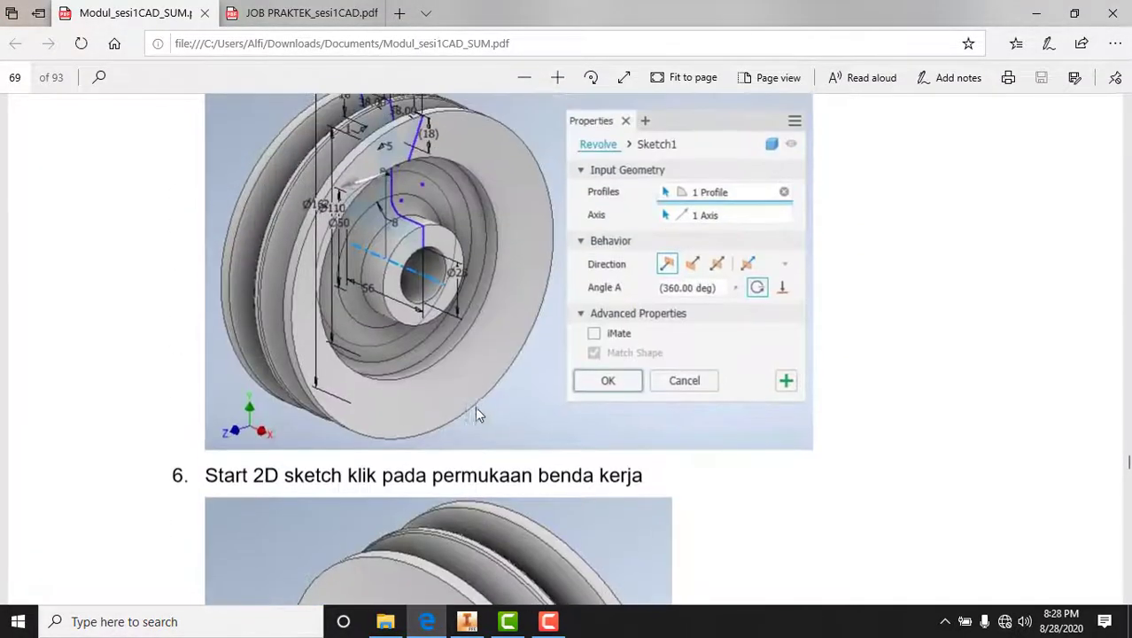
scroll(415, 281, "down", 10)
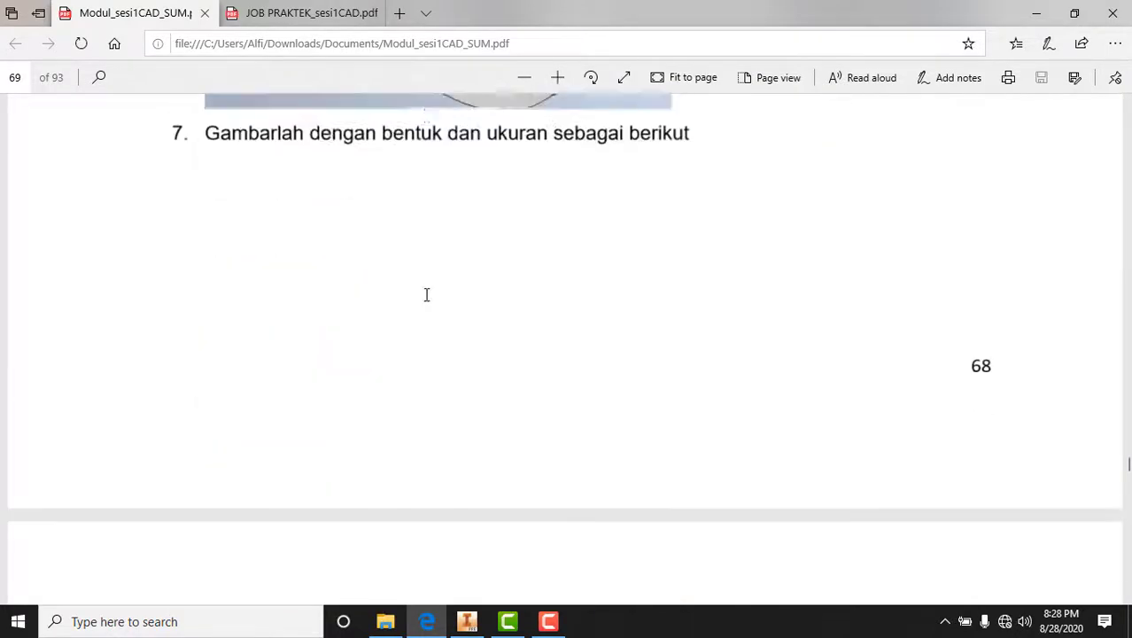
scroll(431, 321, "up", 5, "ctrl")
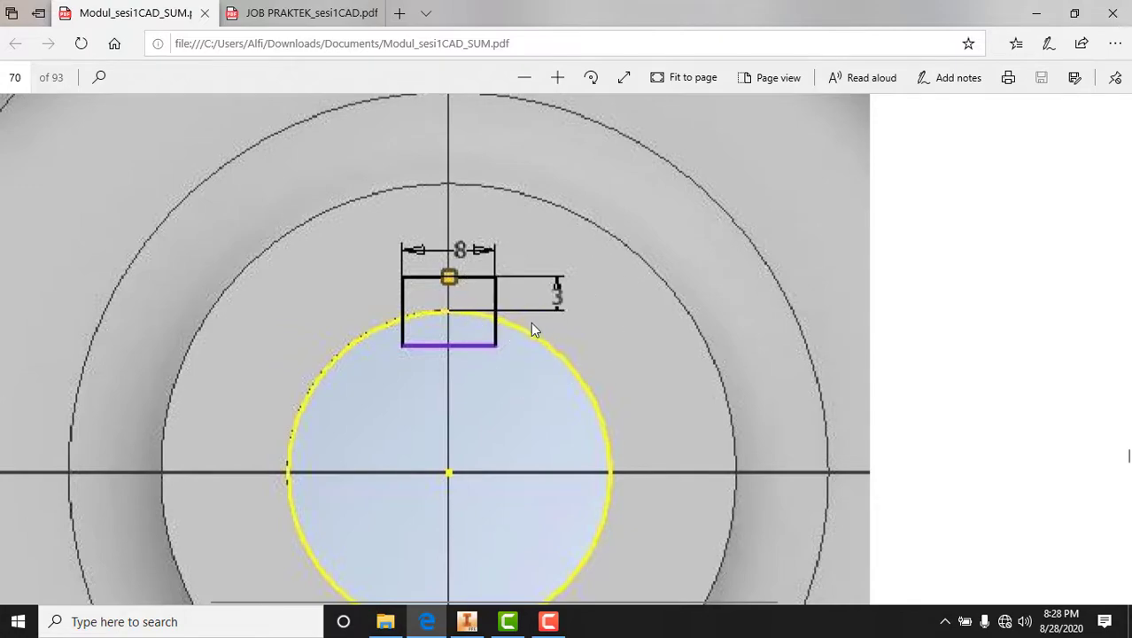
- Return to Inventor and start a new sketch on the hub's annular end face
key("alt+Tab")
scroll(639, 367, "up", 6)
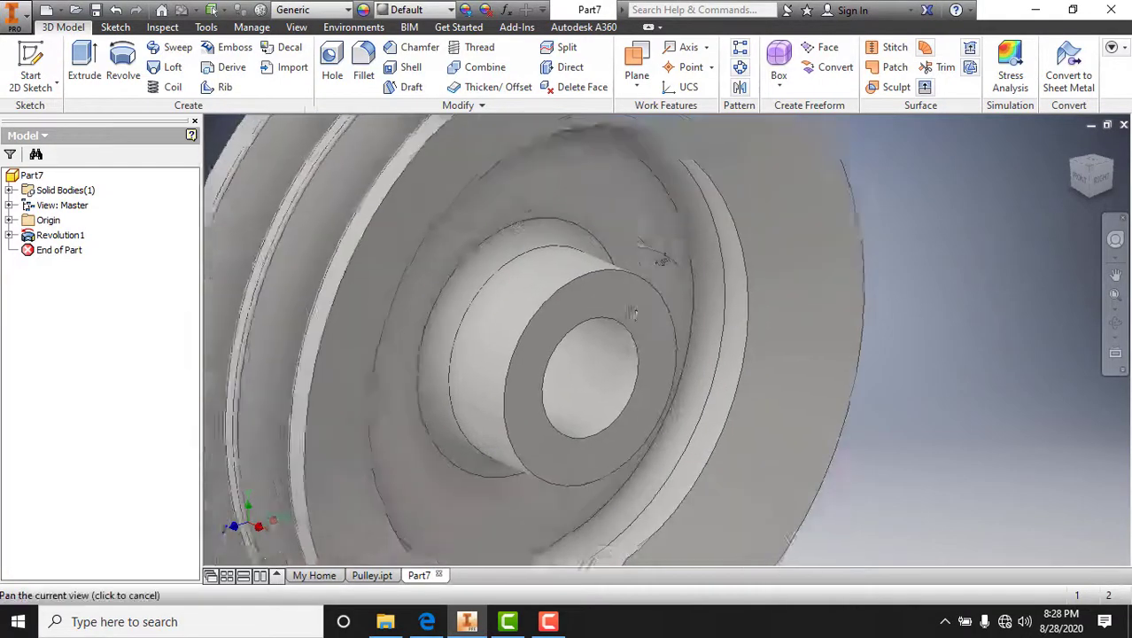
left_click(673, 292)
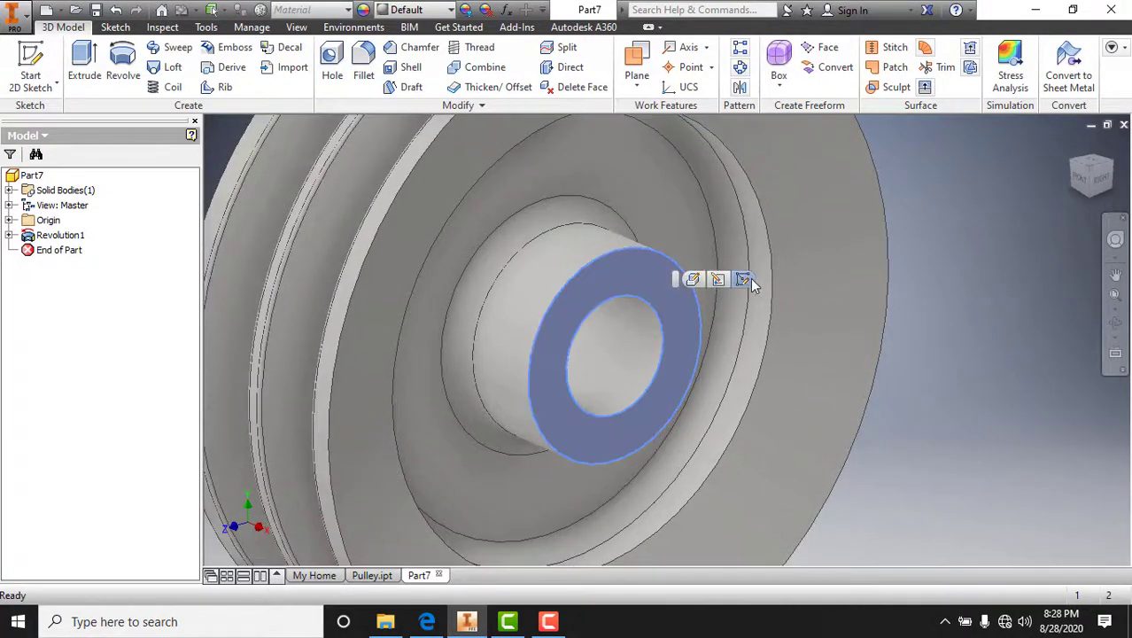
left_click(743, 280)
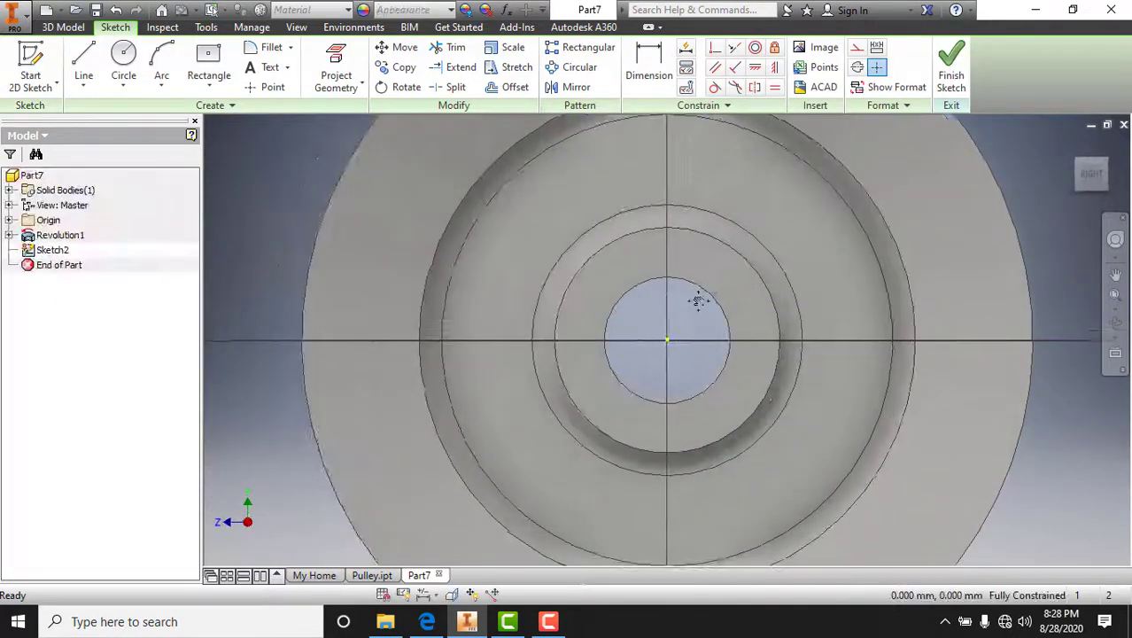
- Draw a center rectangle about 6.15 mm wide, centered where the vertical axis meets the upper edge of the hub bore
left_click(219, 74)
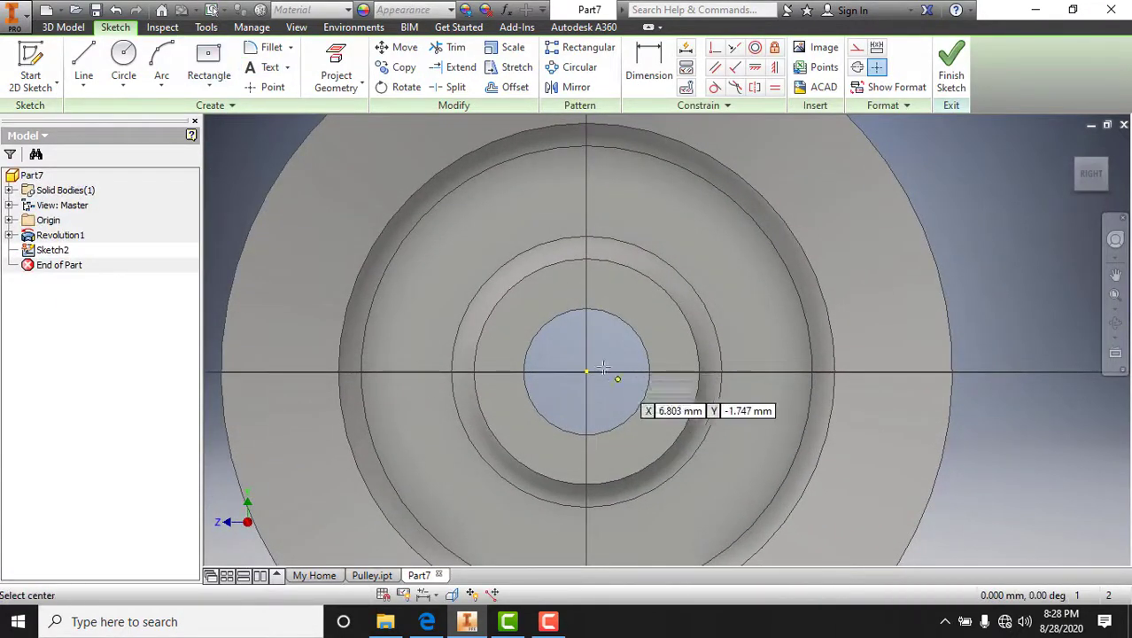
scroll(574, 322, "up", 5)
scroll(619, 274, "up", 4)
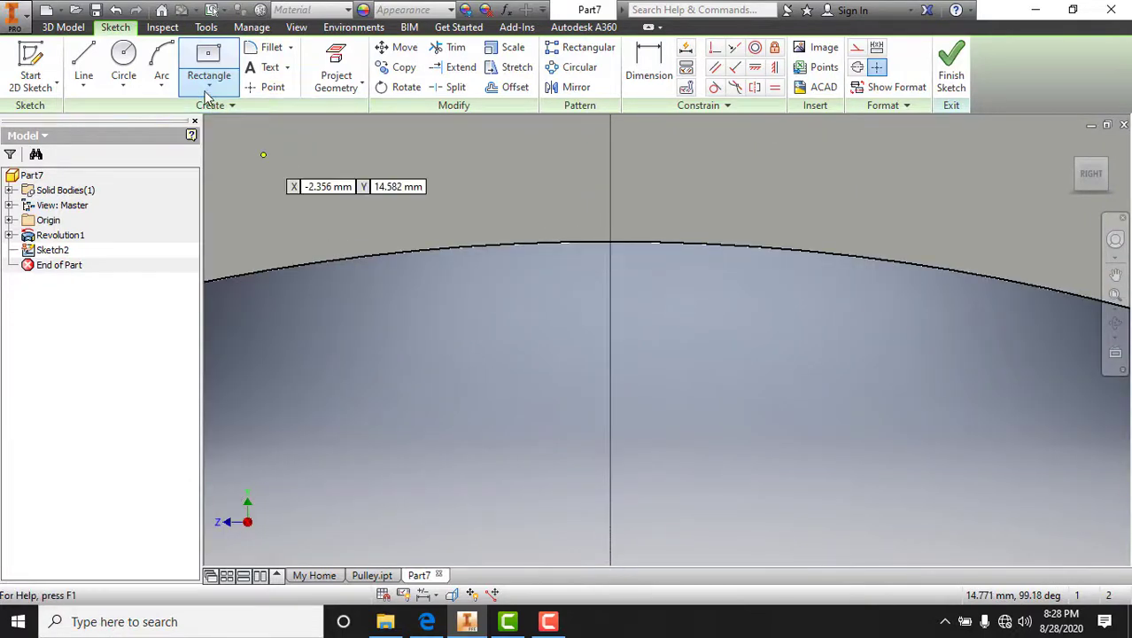
scroll(620, 257, "down", 3)
middle_click_drag(623, 262, 608, 331)
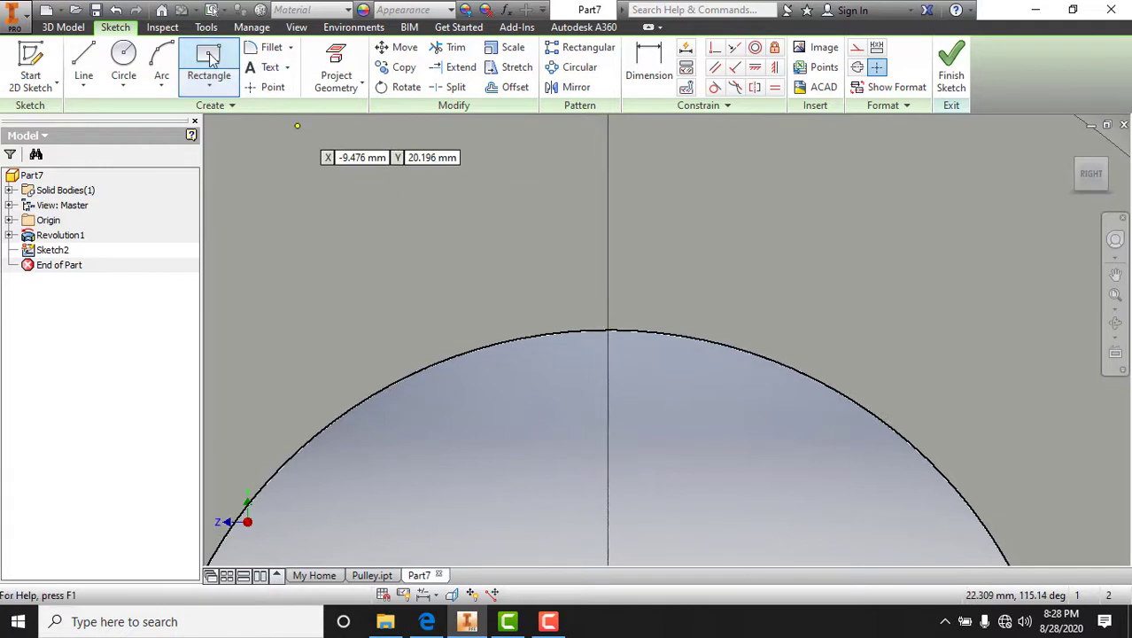
left_click(209, 83)
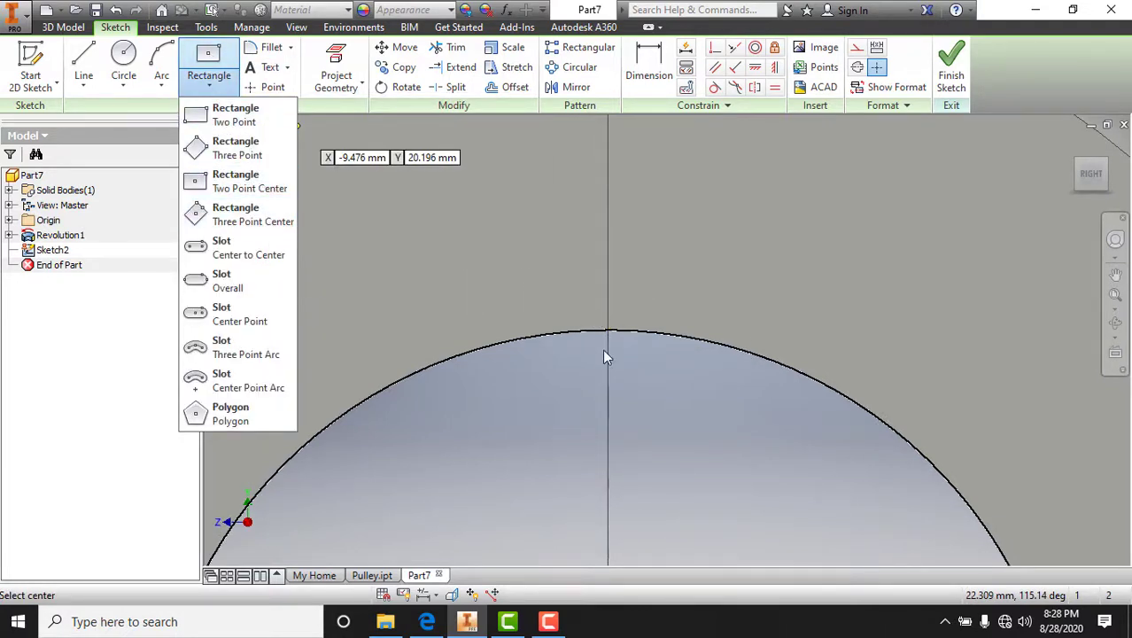
left_click(226, 195)
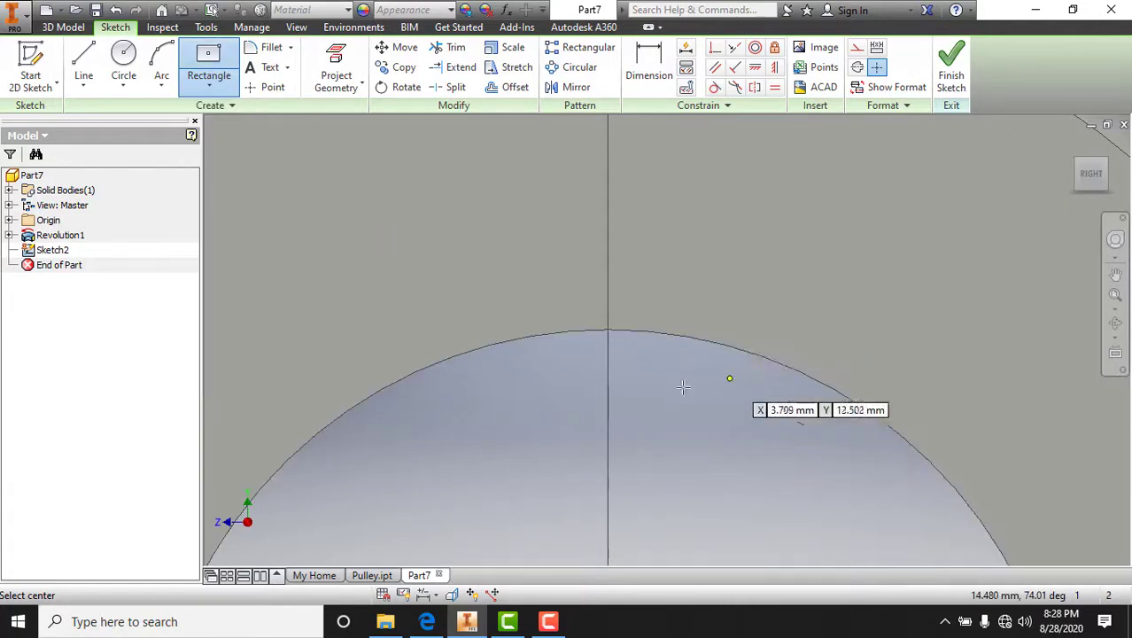
left_click(608, 331)
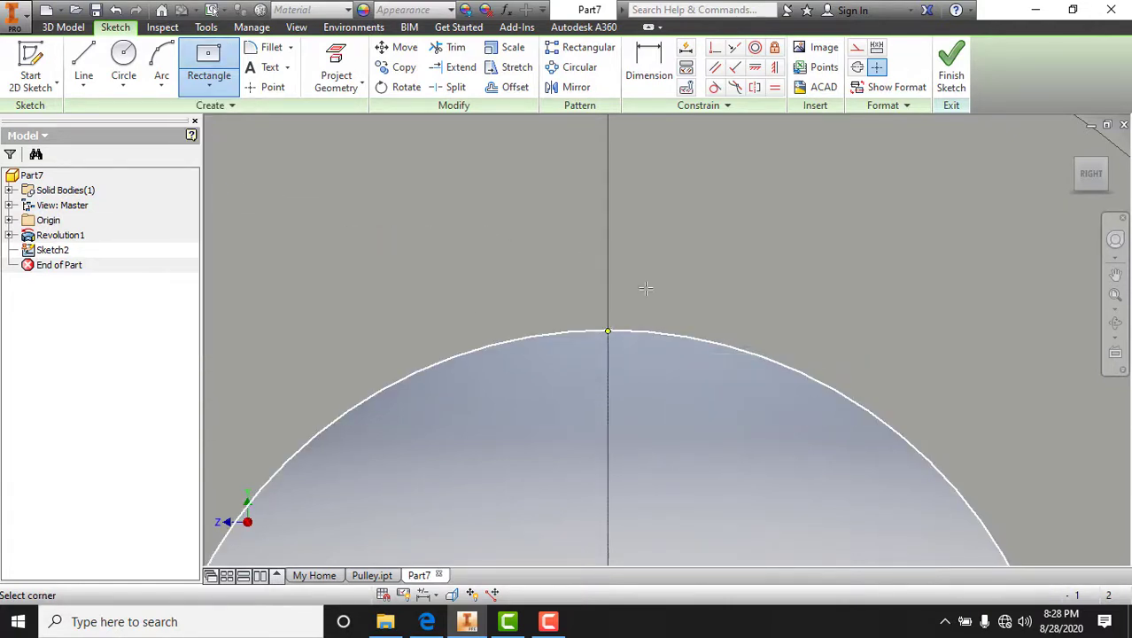
left_click(709, 274)
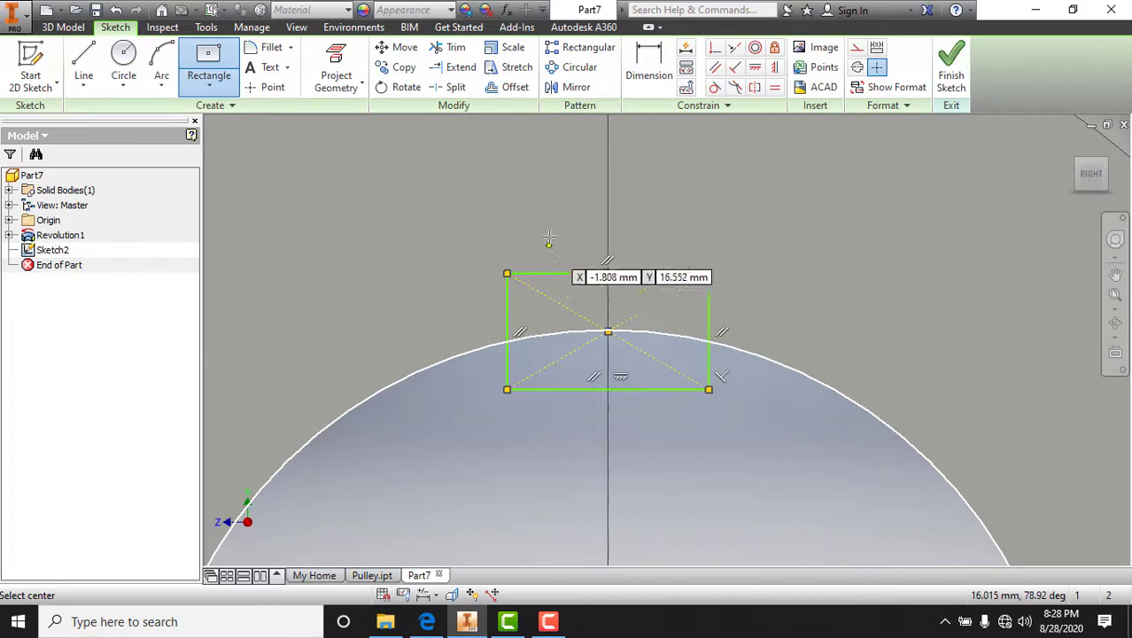
- Try setting the rectangle's width to 8 mm with a dimension, and undo the value change
left_click(649, 64)
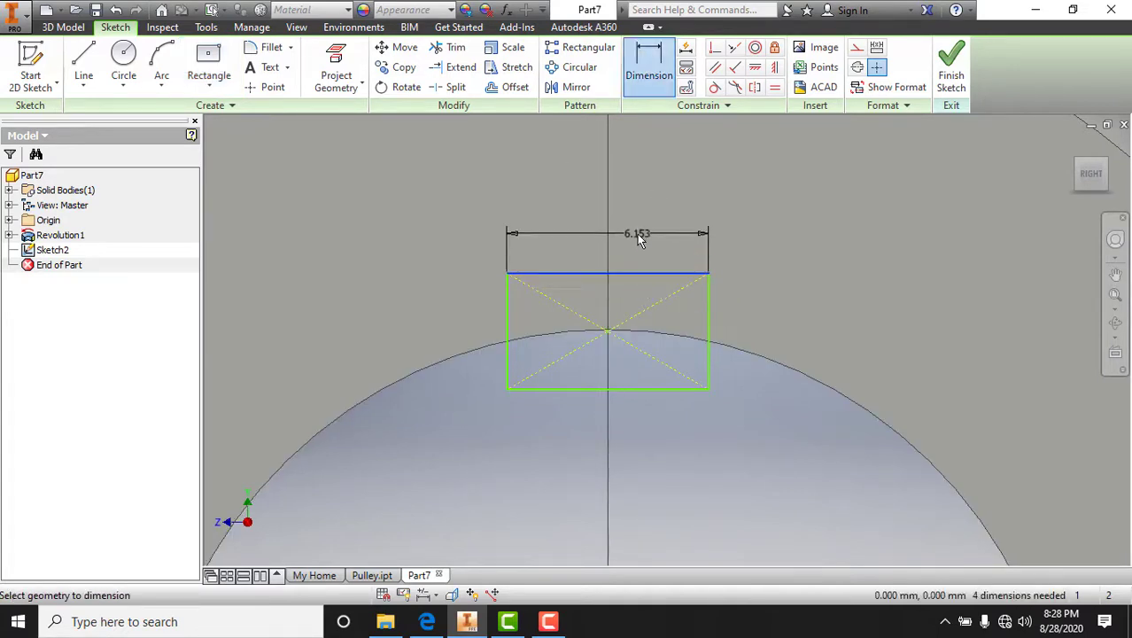
left_click(635, 235)
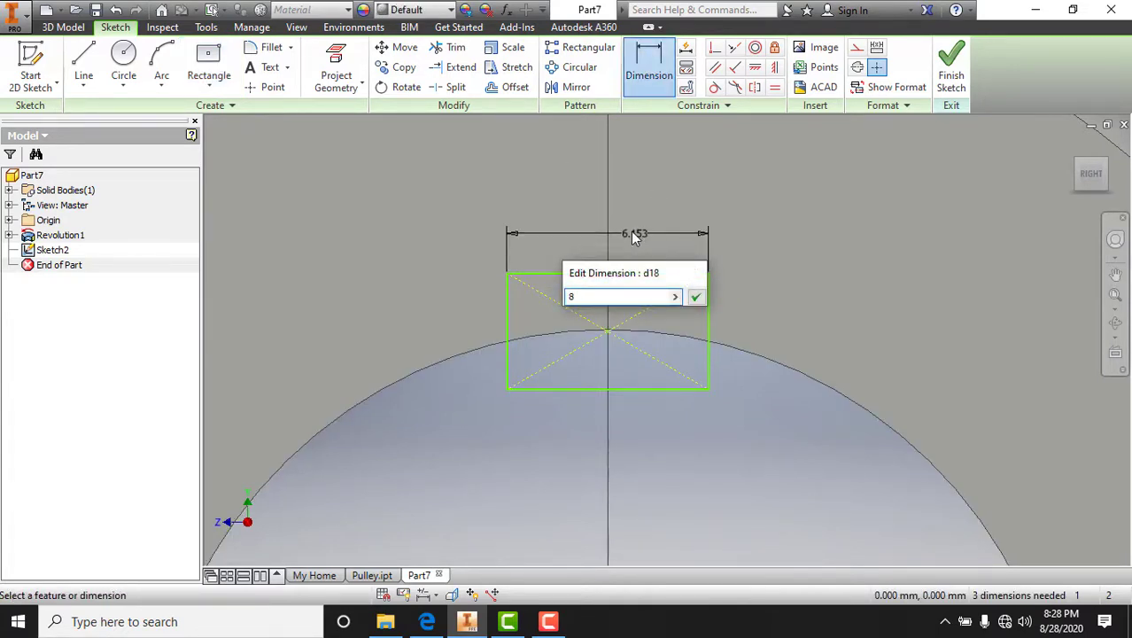
key("Return")
scroll(644, 311, "down", 3)
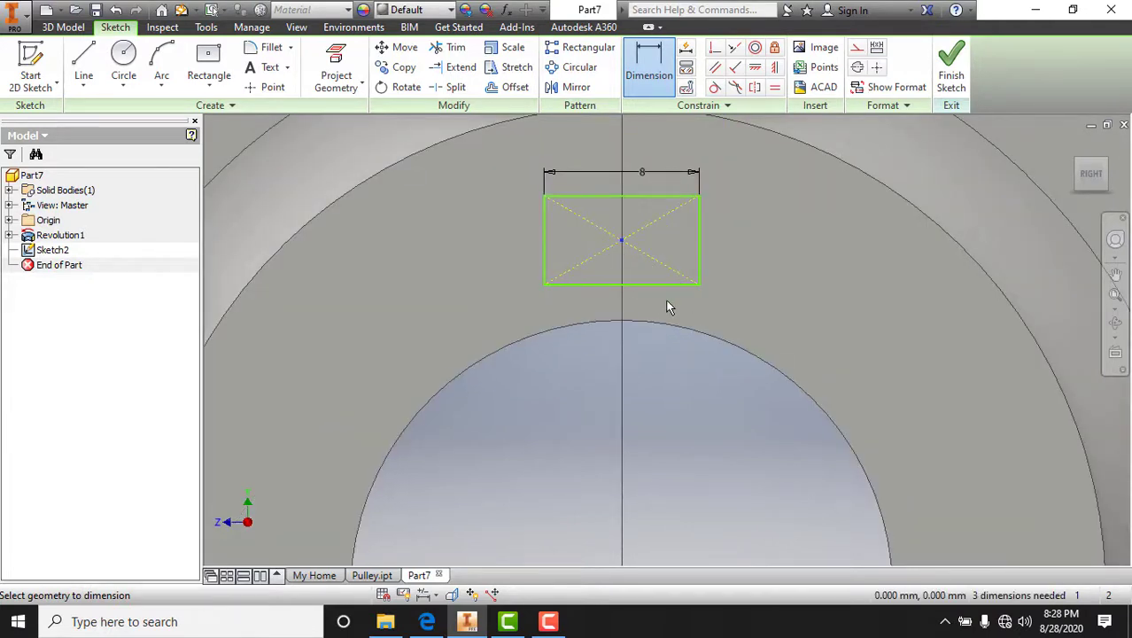
key("ctrl+z")
- Try to shift the rectangle by its center point at the upper edge of the bore to test its attachment
scroll(609, 303, "up", 3)
scroll(609, 303, "up", 2)
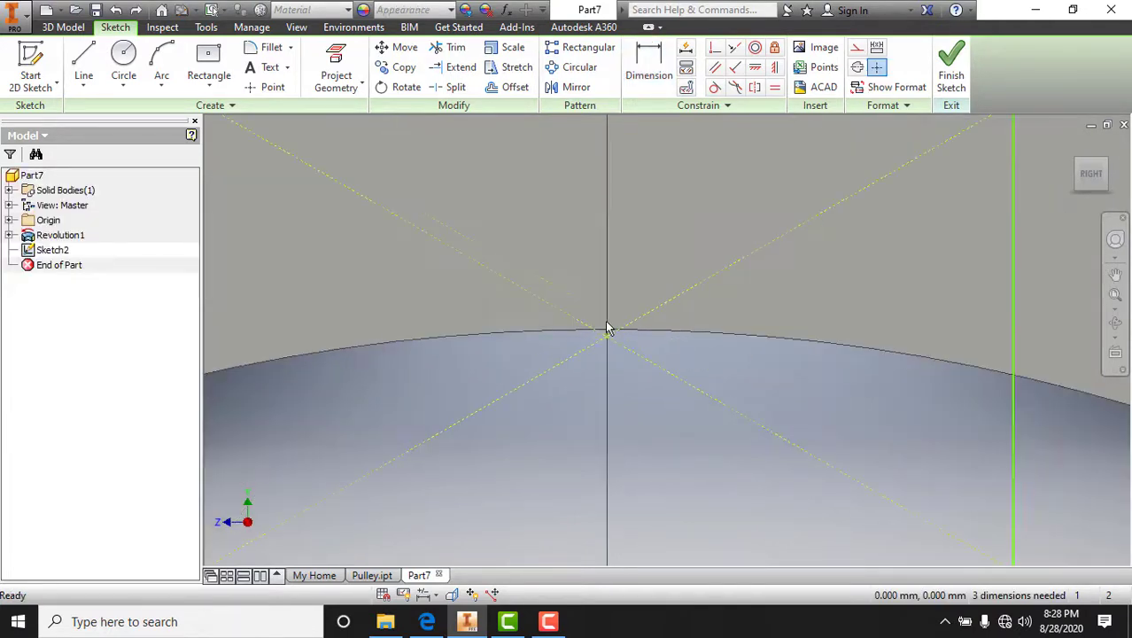
left_click_drag(608, 332, 606, 331)
scroll(606, 332, "up", 1)
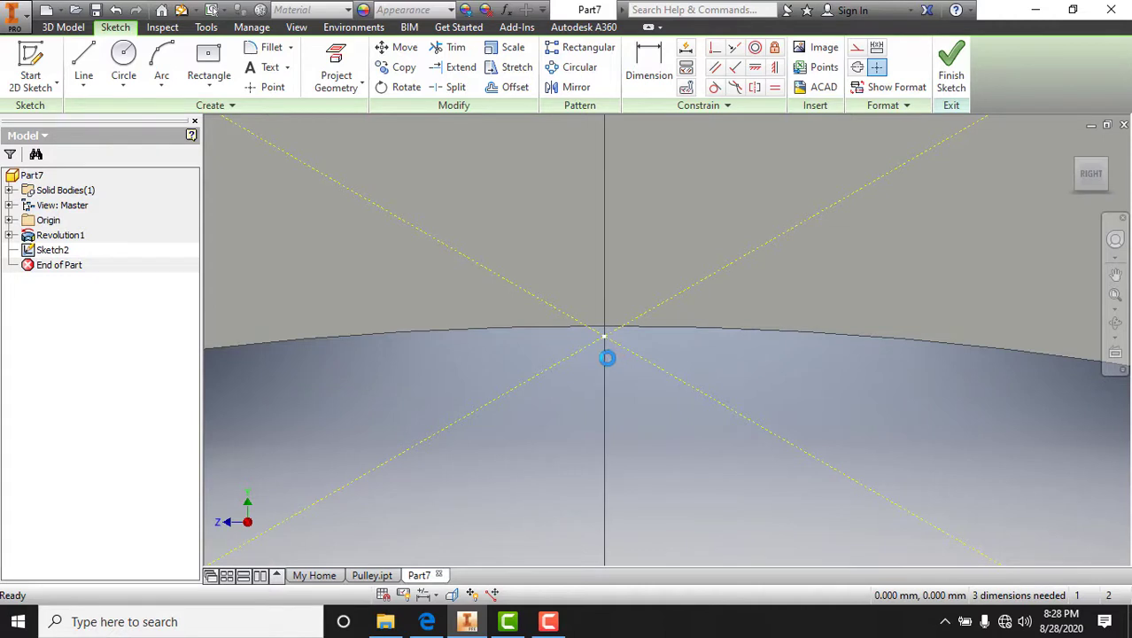
scroll(610, 364, "down", 3)
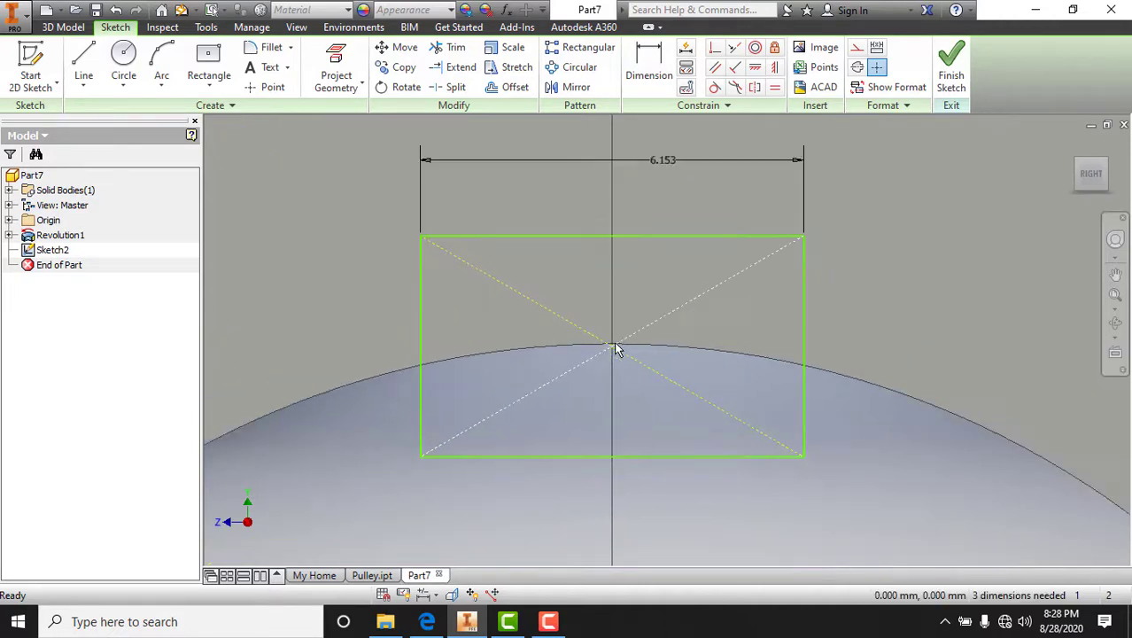
scroll(636, 336, "down", 2)
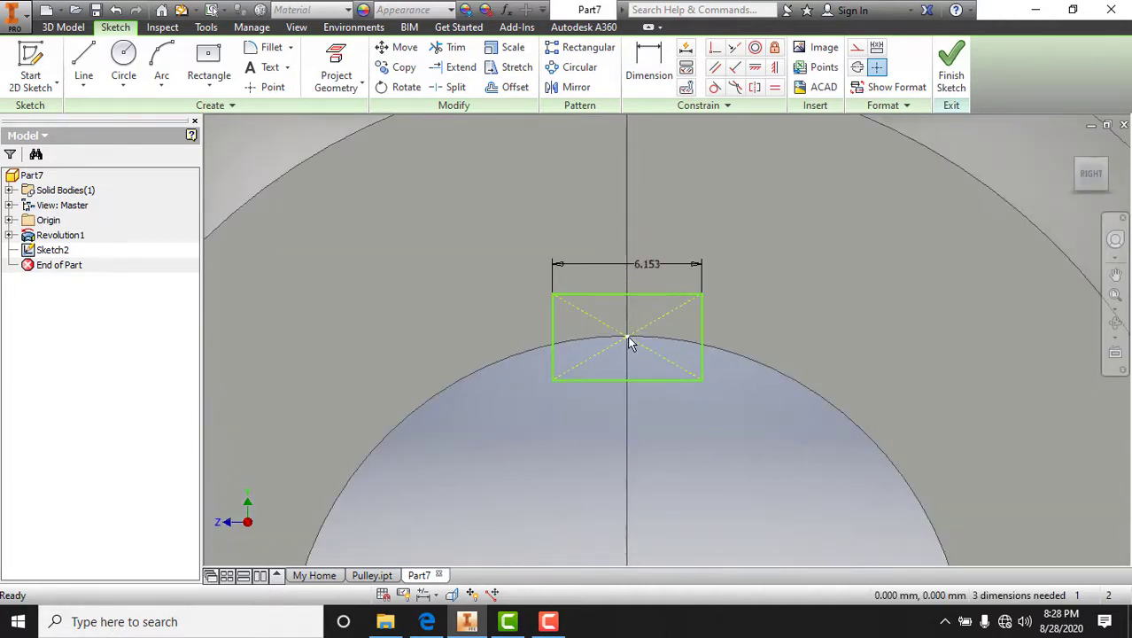
left_click_drag(629, 343, 630, 326)
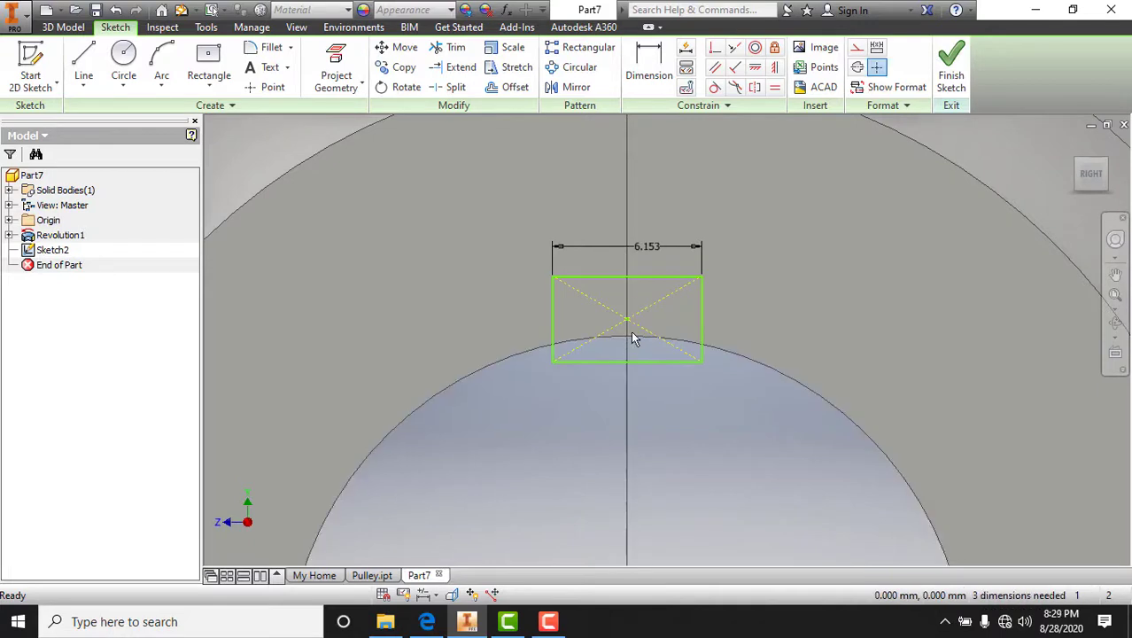
- Undo the rectangle's move, its width dimension and the rectangle itself
key("ctrl+z")
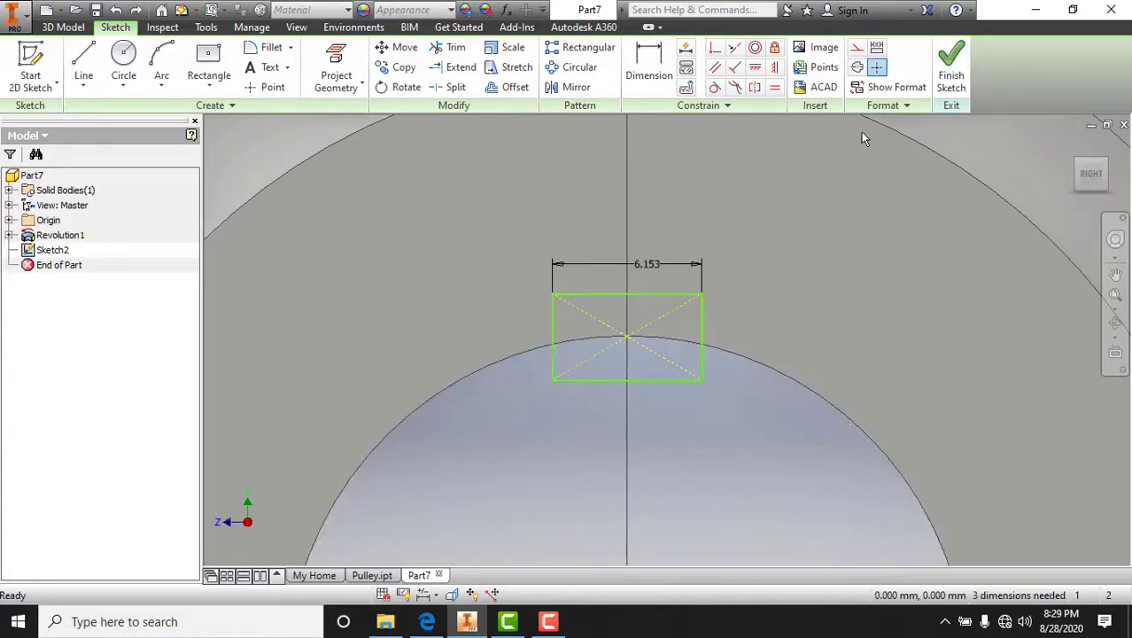
key("ctrl+z")
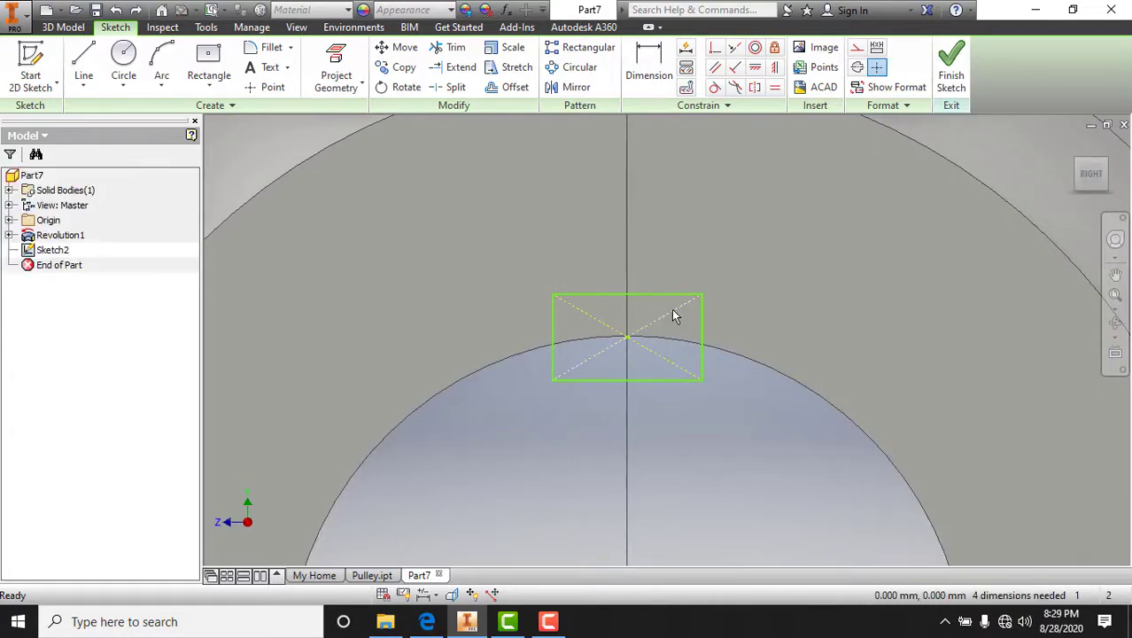
key("ctrl+z")
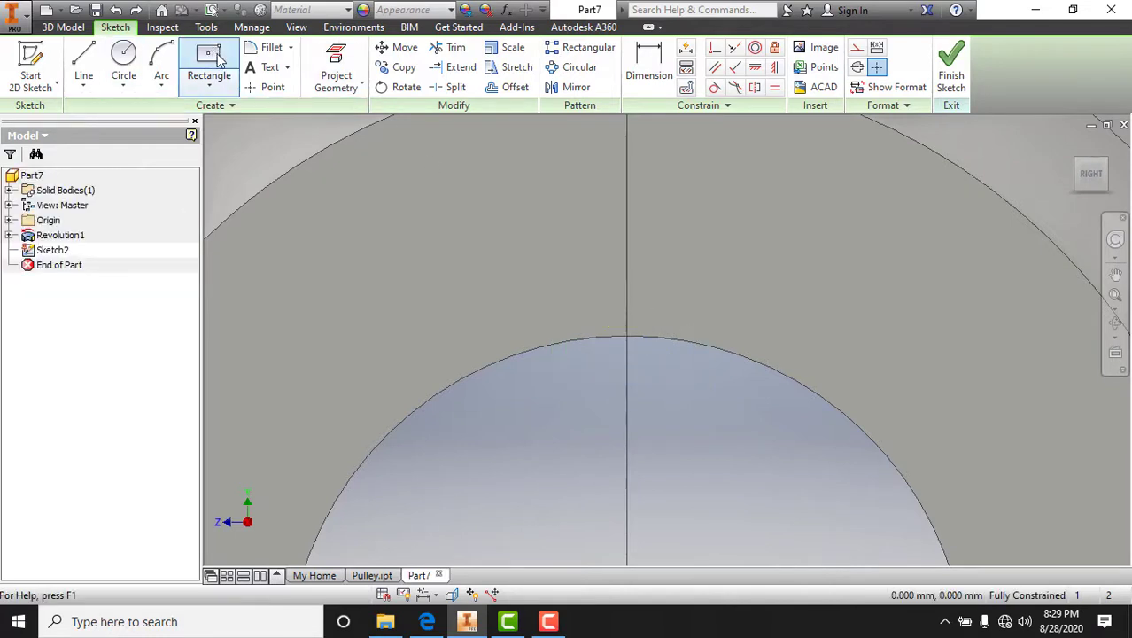
- Draw an 8 mm wide by 6 mm high center rectangle centered on the uppermost point of the bore circle
left_click(213, 84)
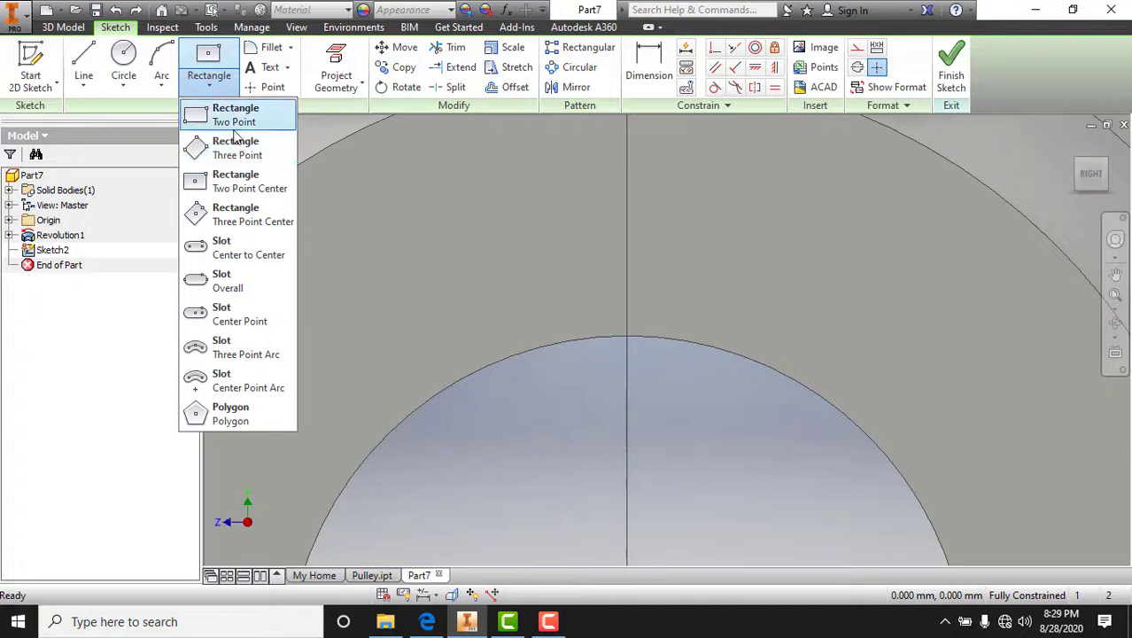
left_click(249, 191)
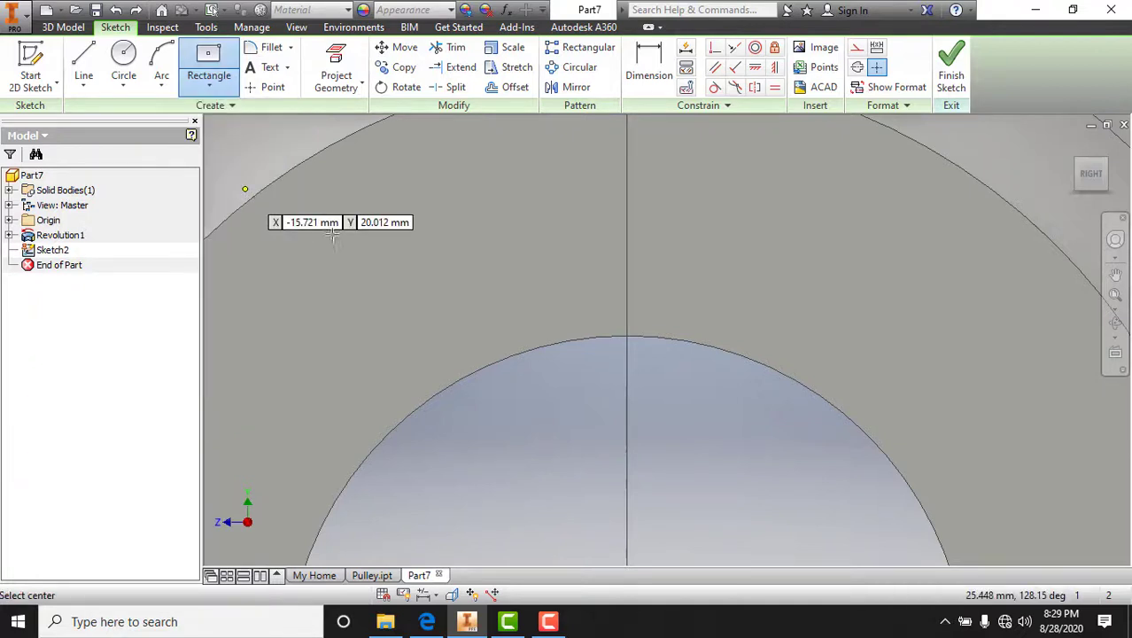
scroll(631, 350, "up", 3)
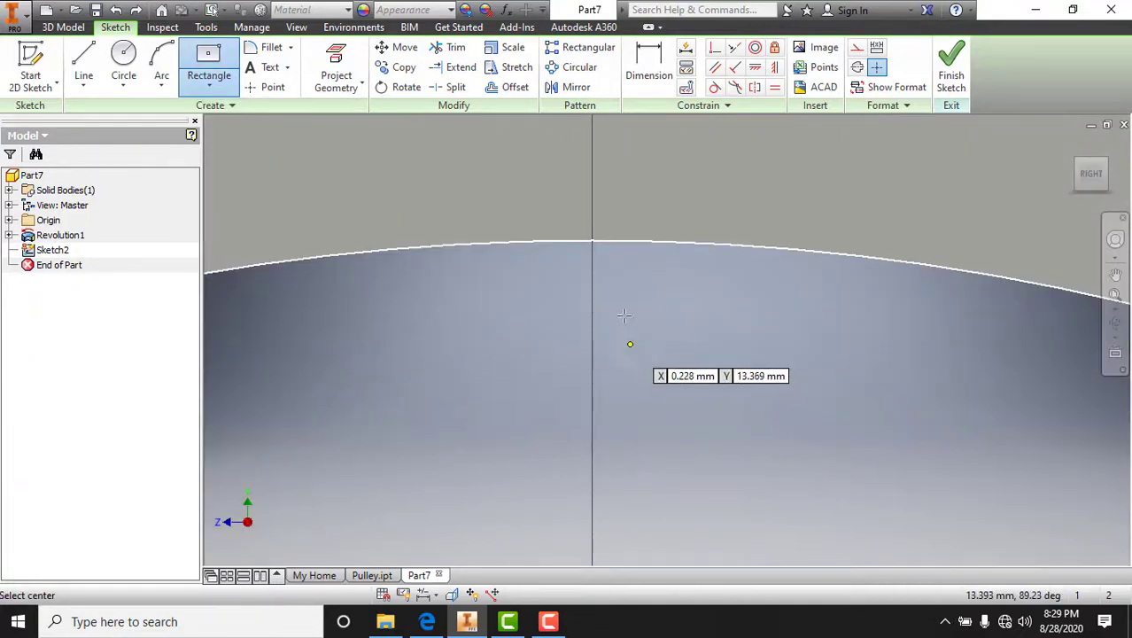
left_click(592, 240)
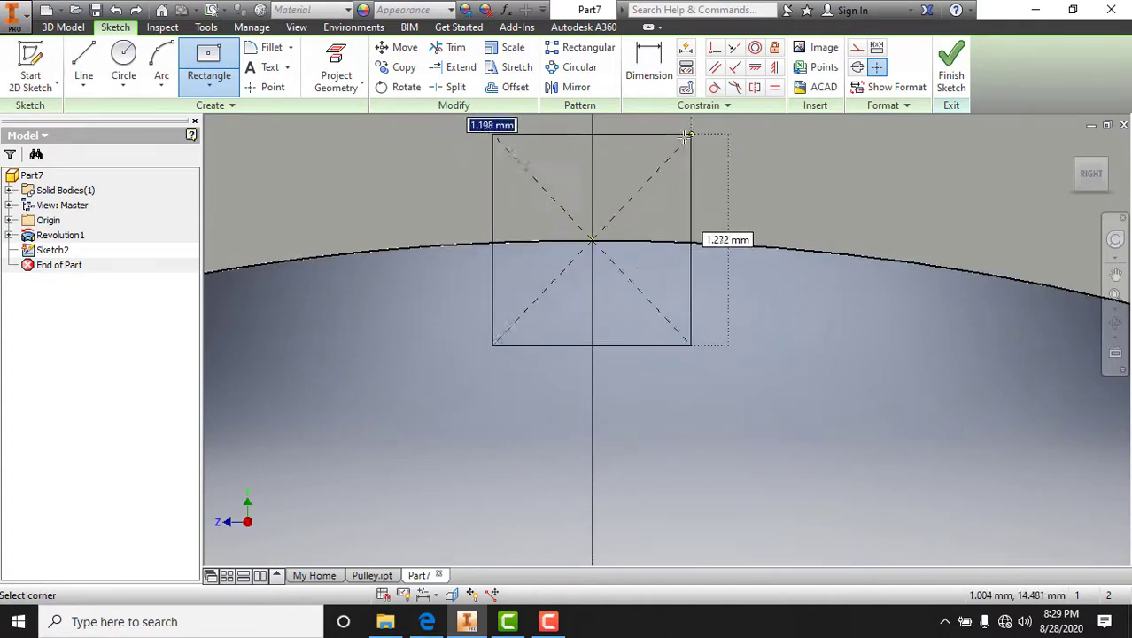
middle_click_drag(704, 140, 725, 207)
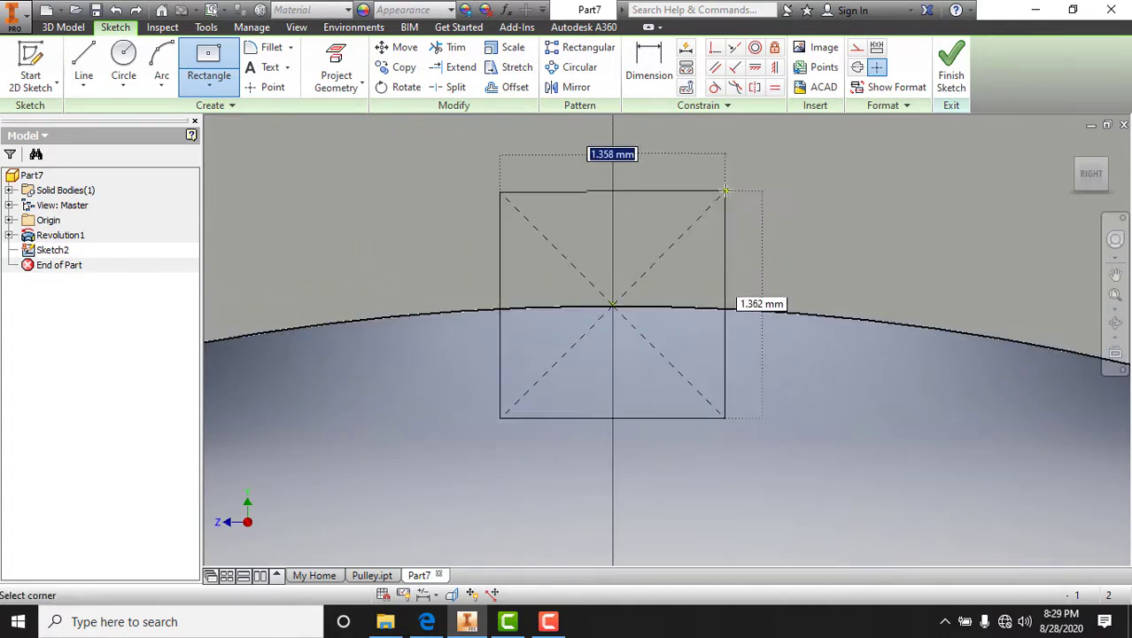
key("Tab")
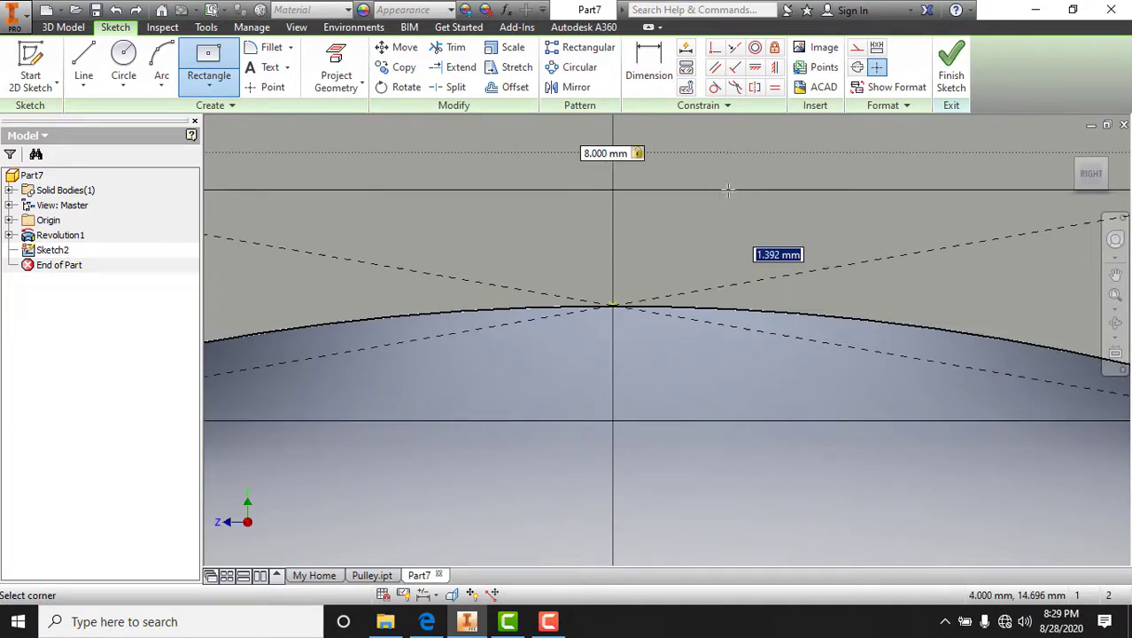
type("4")
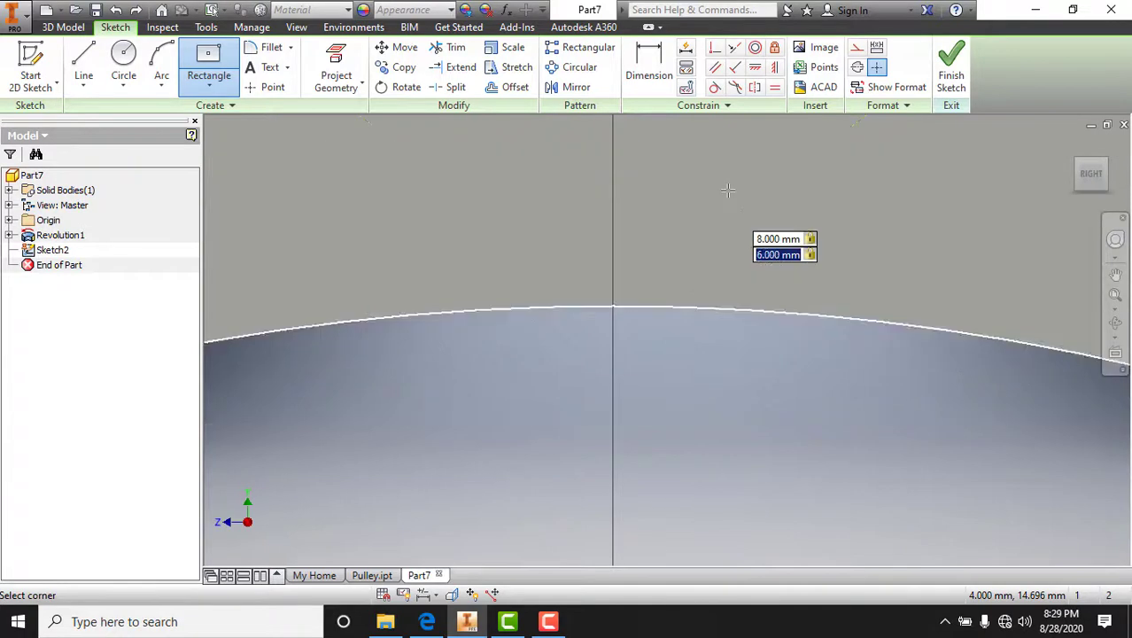
key("Return")
scroll(728, 190, "down", 3)
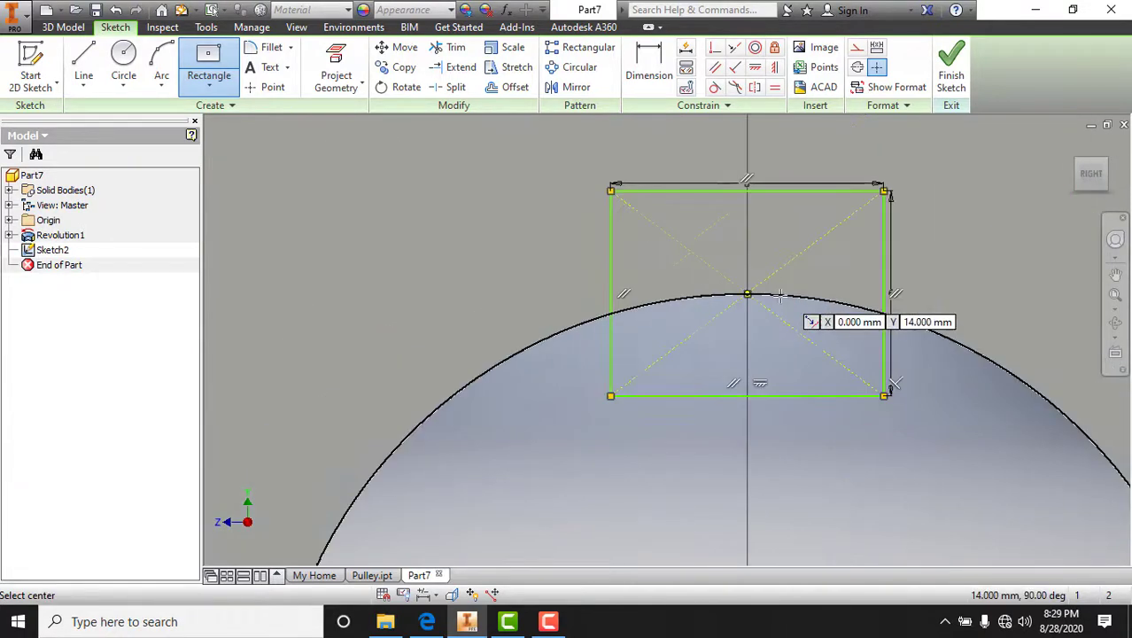
- Try to dimension the rectangle's top edge from its center point, and remove the rectangle's 6 mm height dimension
middle_click_drag(785, 293, 666, 317)
key("d")
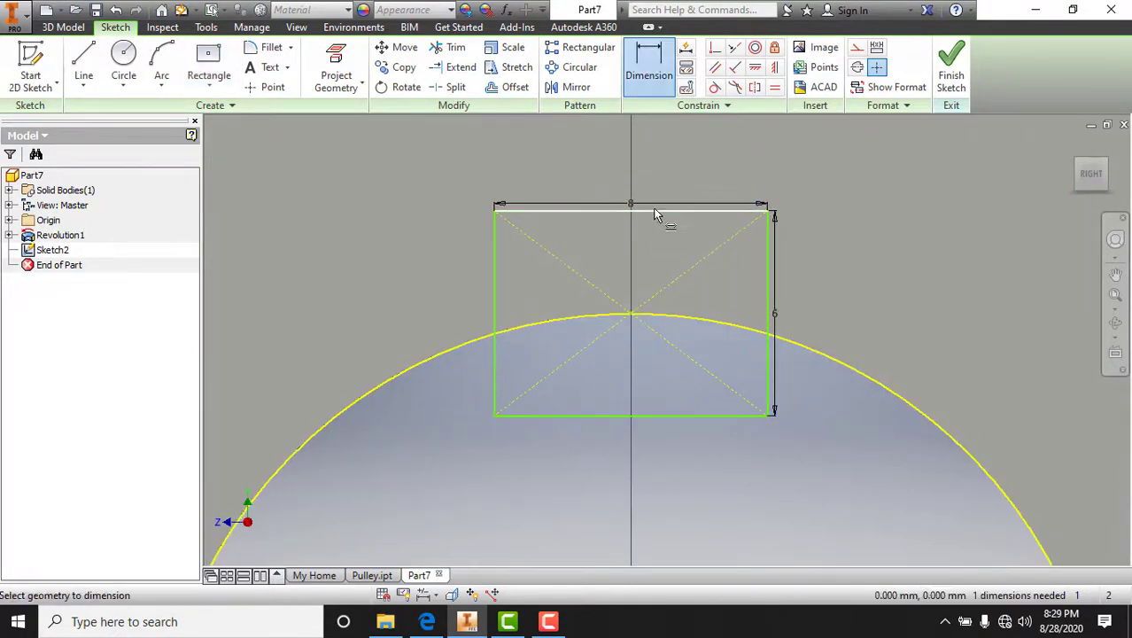
left_click(660, 209)
key("Escape")
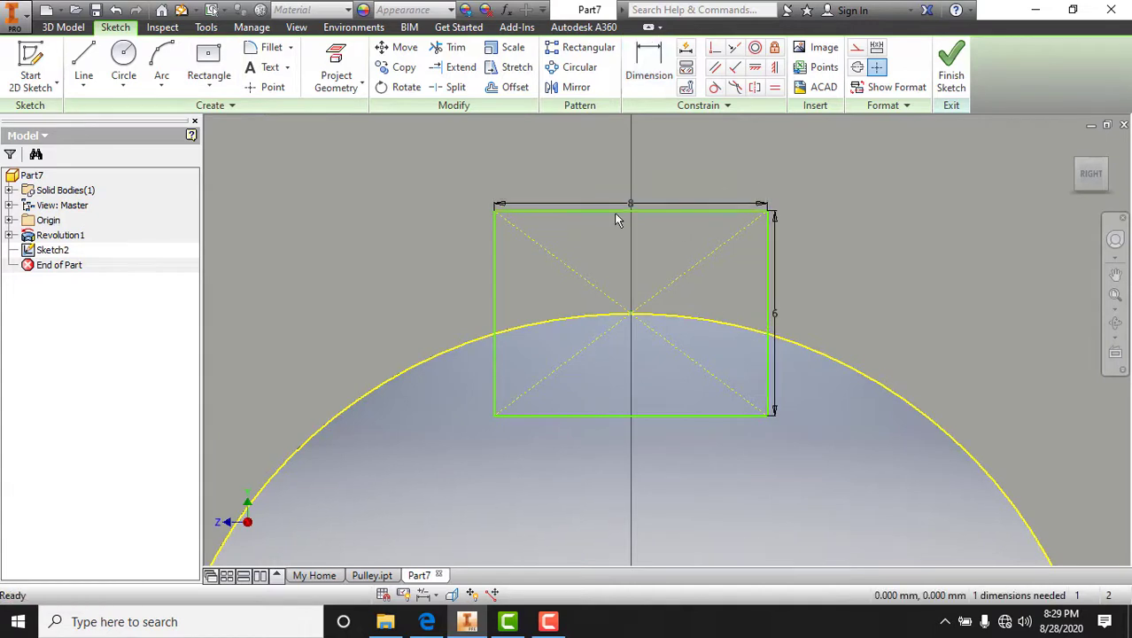
key("d")
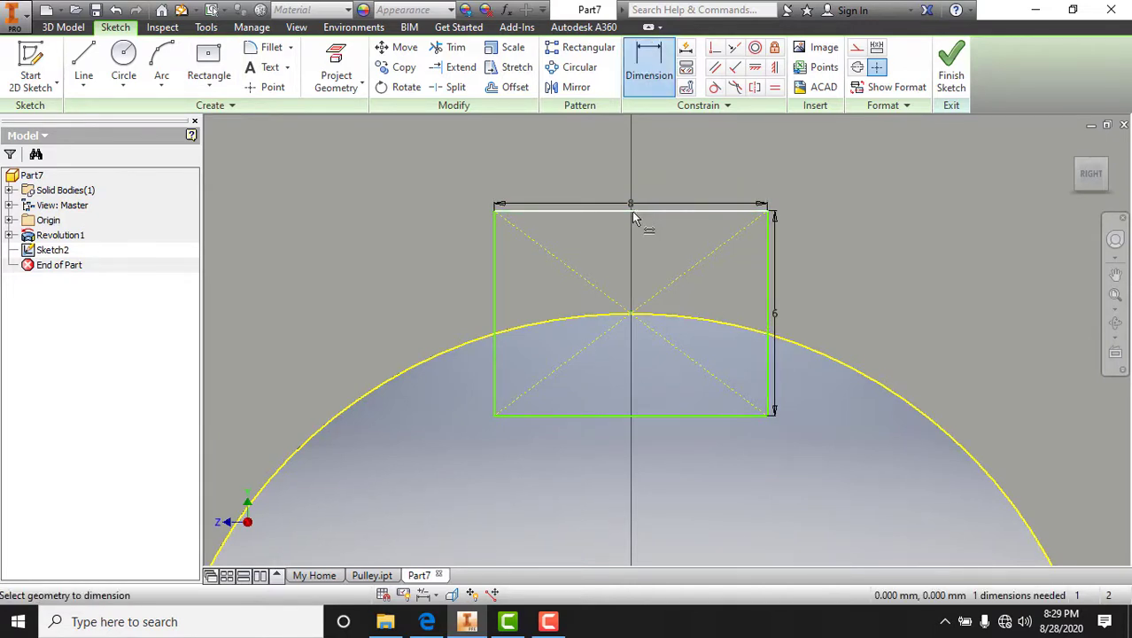
left_click(629, 211)
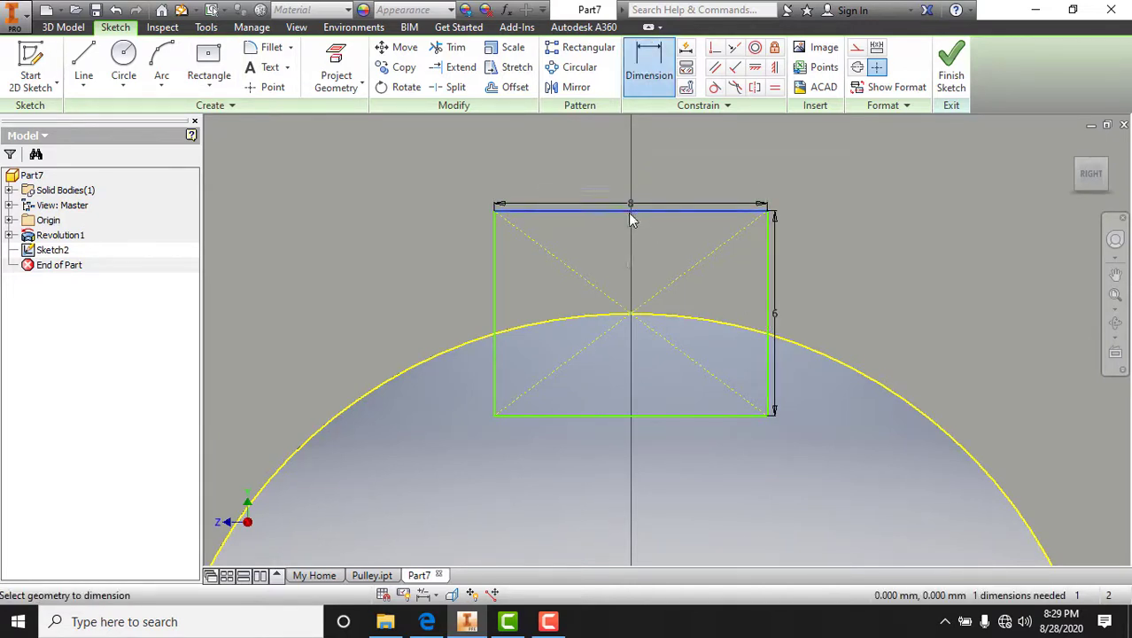
left_click(743, 300)
left_click(841, 279)
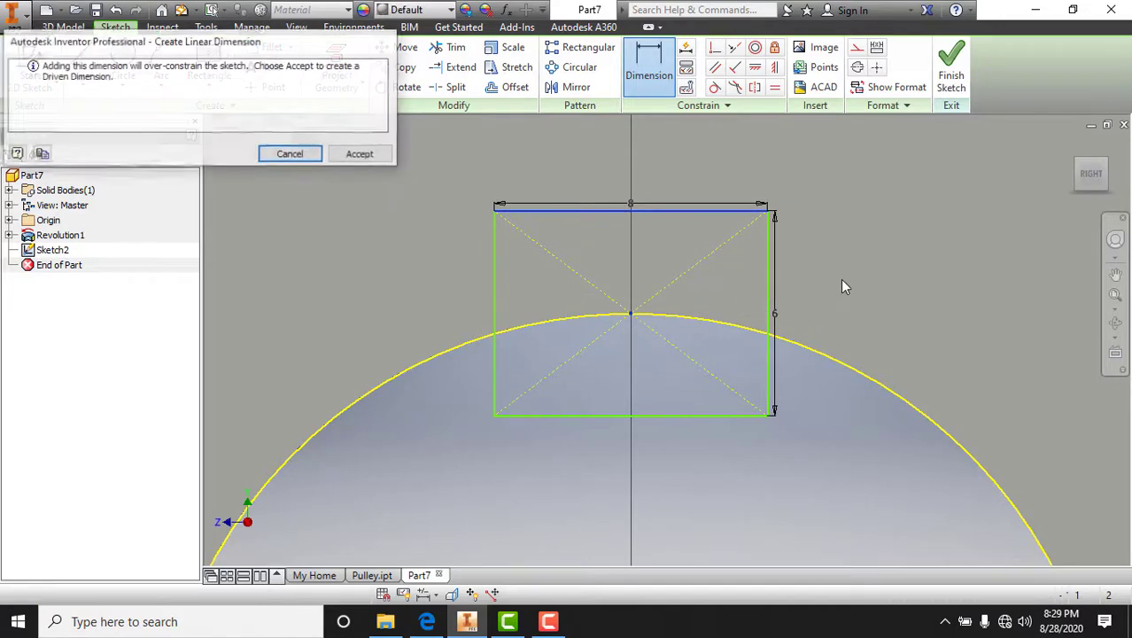
left_click(291, 152)
key("Escape")
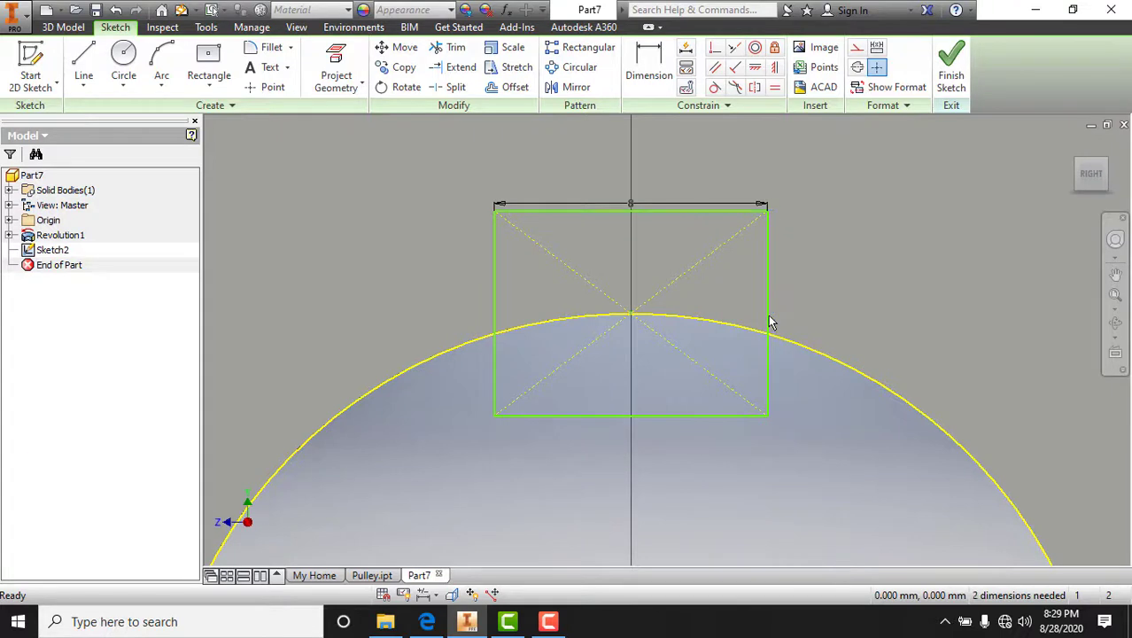
- Add a 3 mm vertical dimension between the rectangle's top edge and its center point on the bore circle
left_click(649, 63)
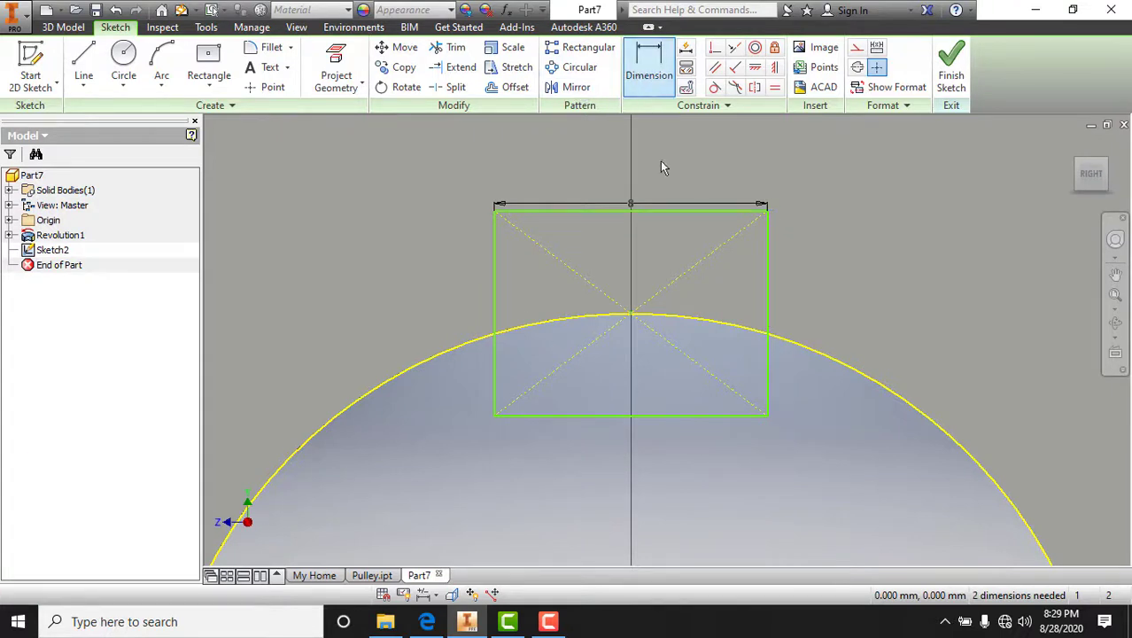
left_click(631, 210)
left_click(631, 318)
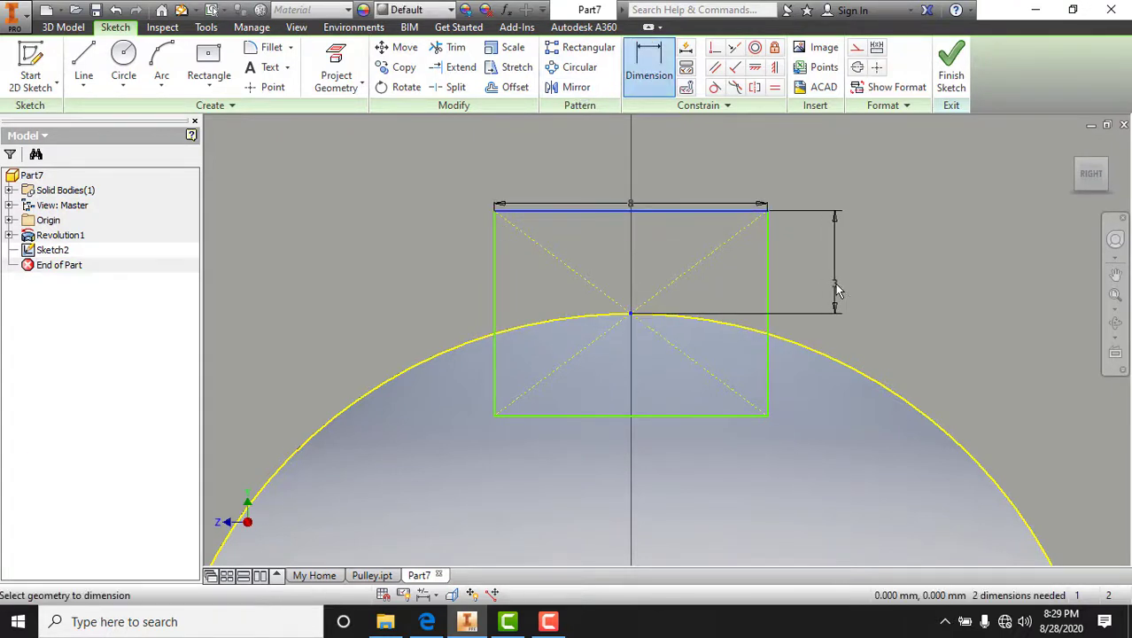
left_click(836, 283)
left_click(896, 347)
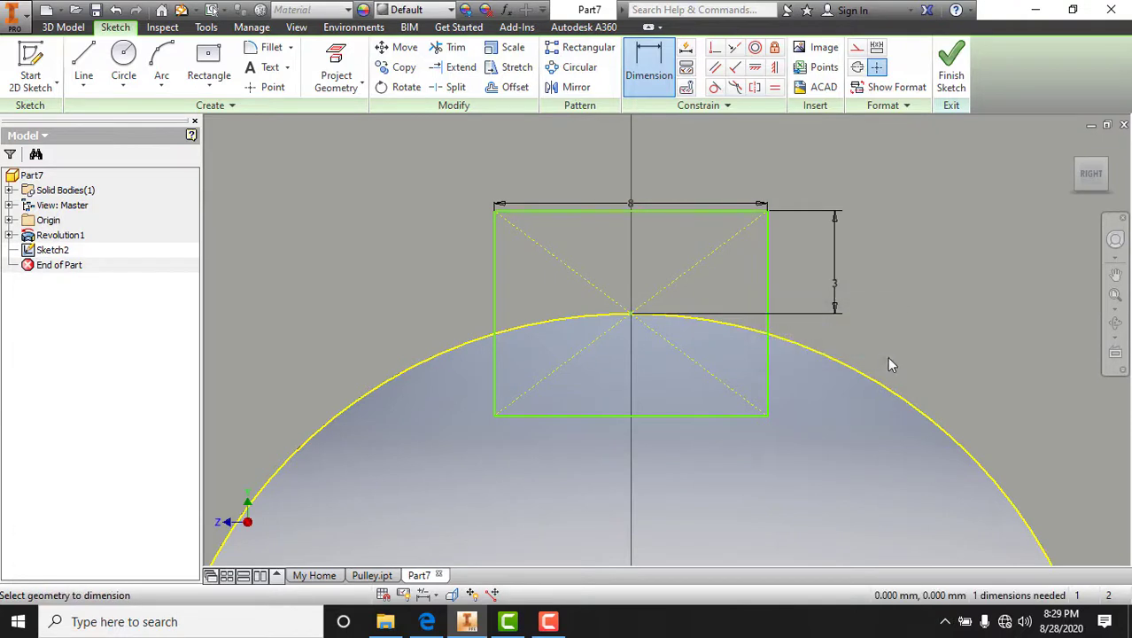
- Extrude the keyway rectangle profile as a cut into the pulley, with the extents set to All
scroll(615, 219, "down", 2)
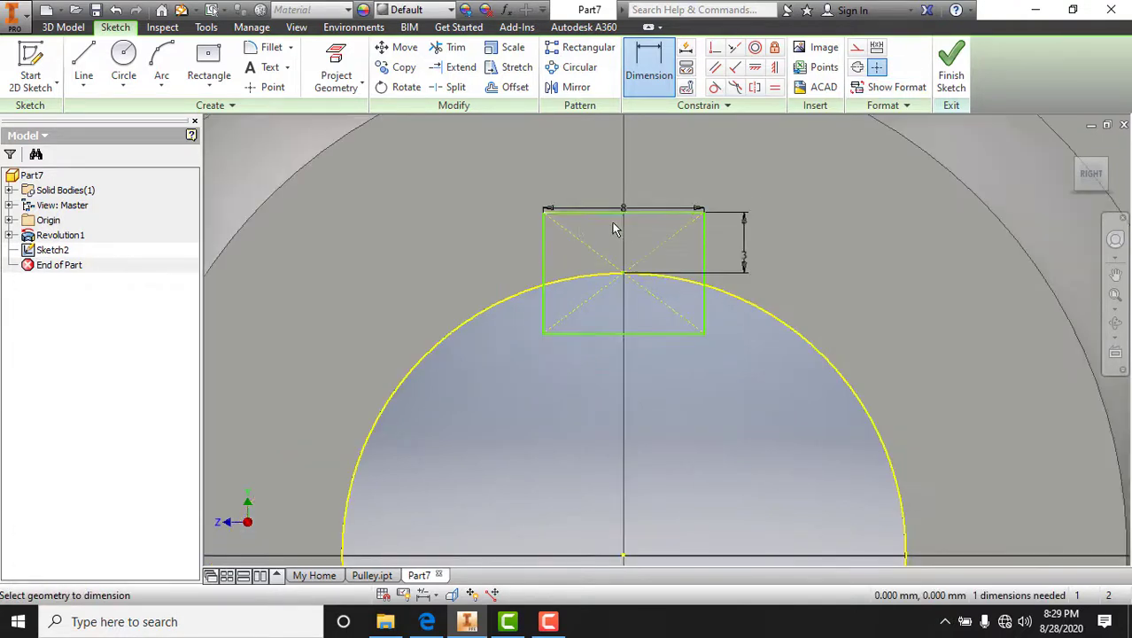
left_click(59, 28)
left_click(84, 60)
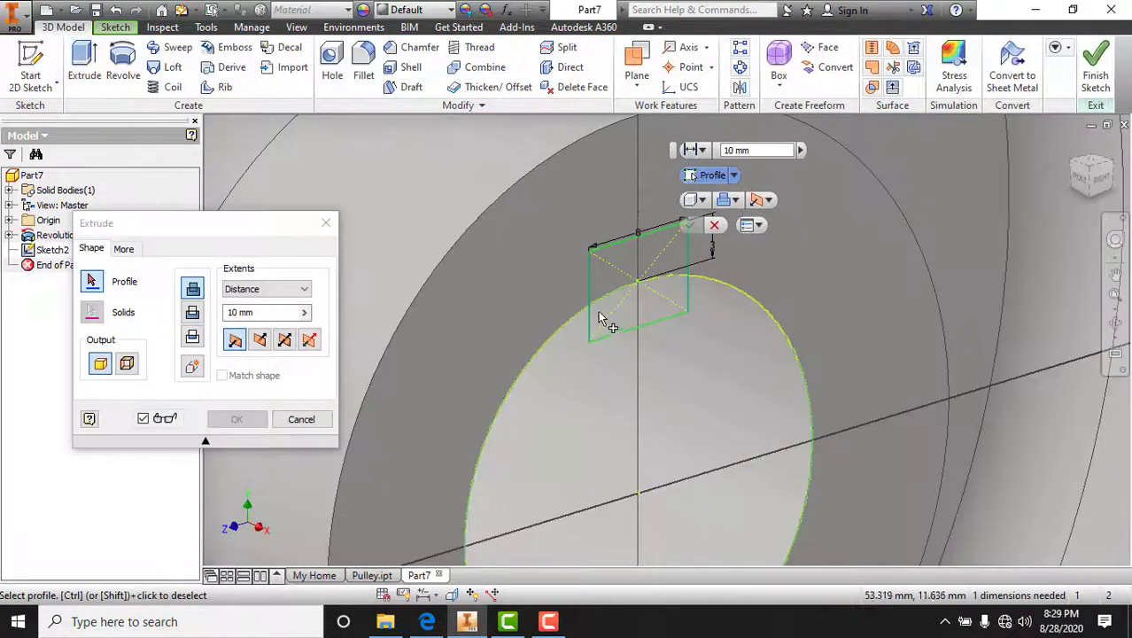
scroll(600, 311, "up", 4)
left_click(614, 222)
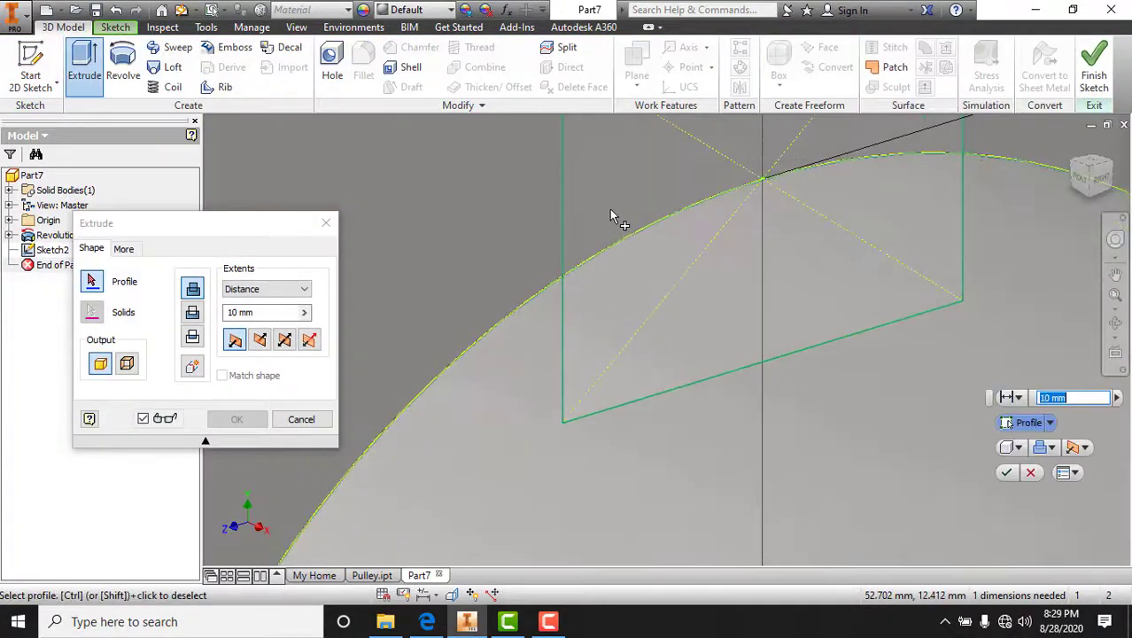
scroll(394, 318, "down", 5)
left_click(192, 312)
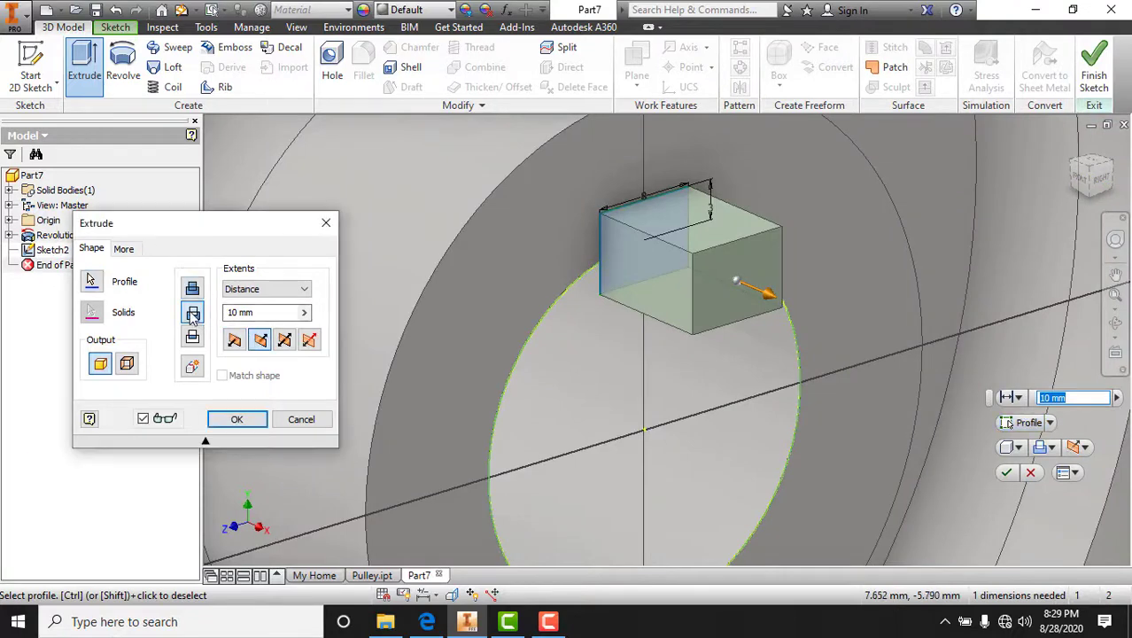
left_click(270, 289)
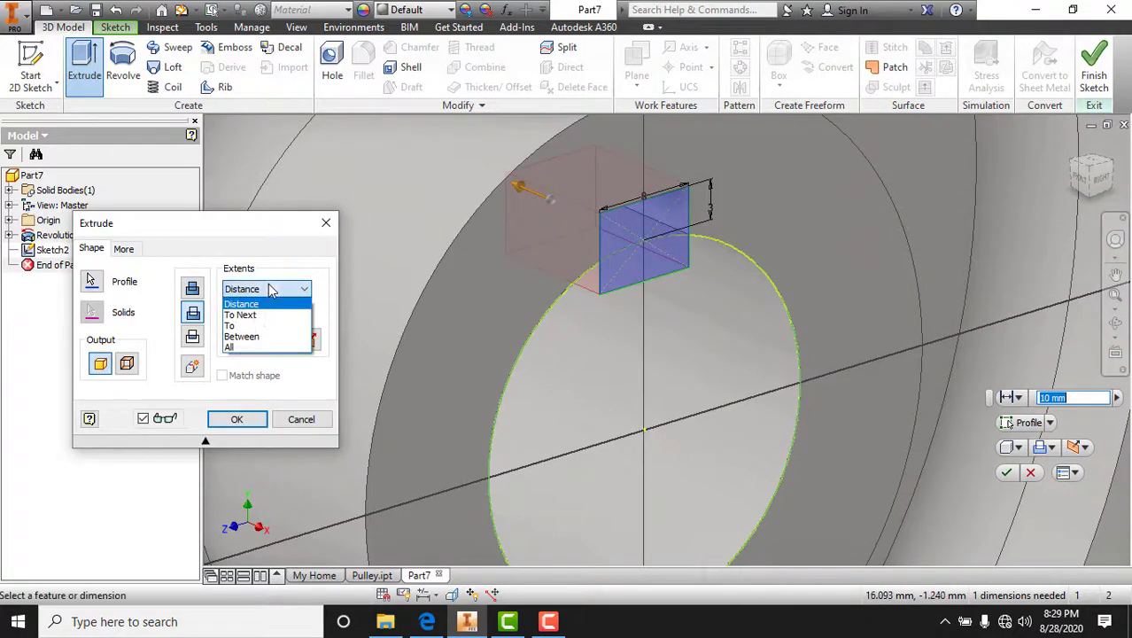
left_click(259, 345)
scroll(527, 335, "down", 5)
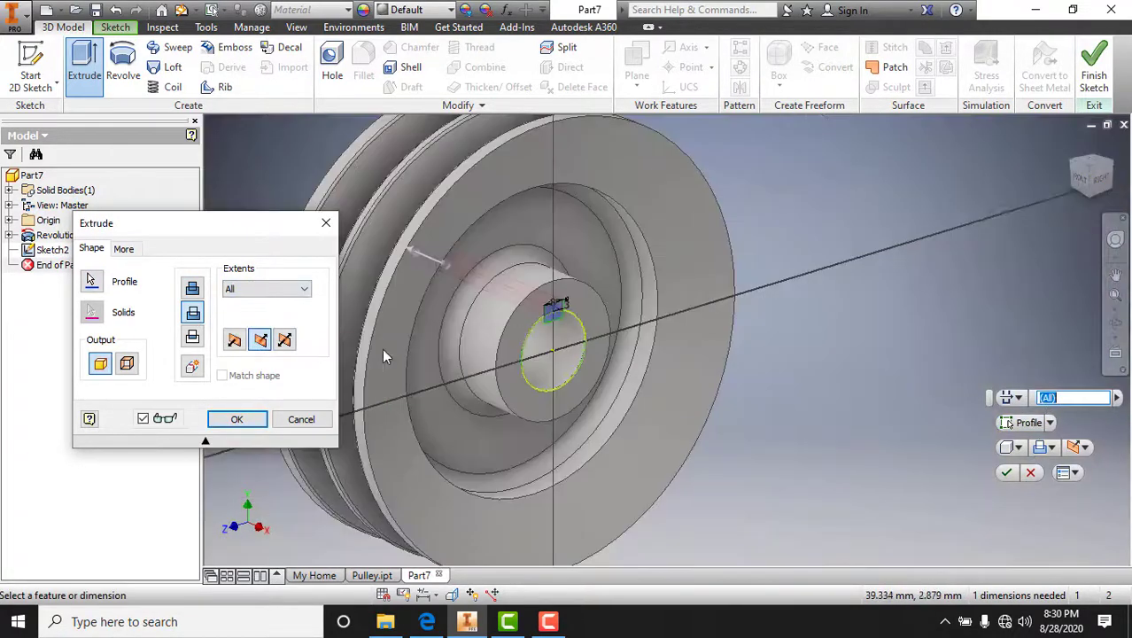
left_click(236, 419)
scroll(620, 351, "down", 5)
scroll(445, 332, "up", 10)
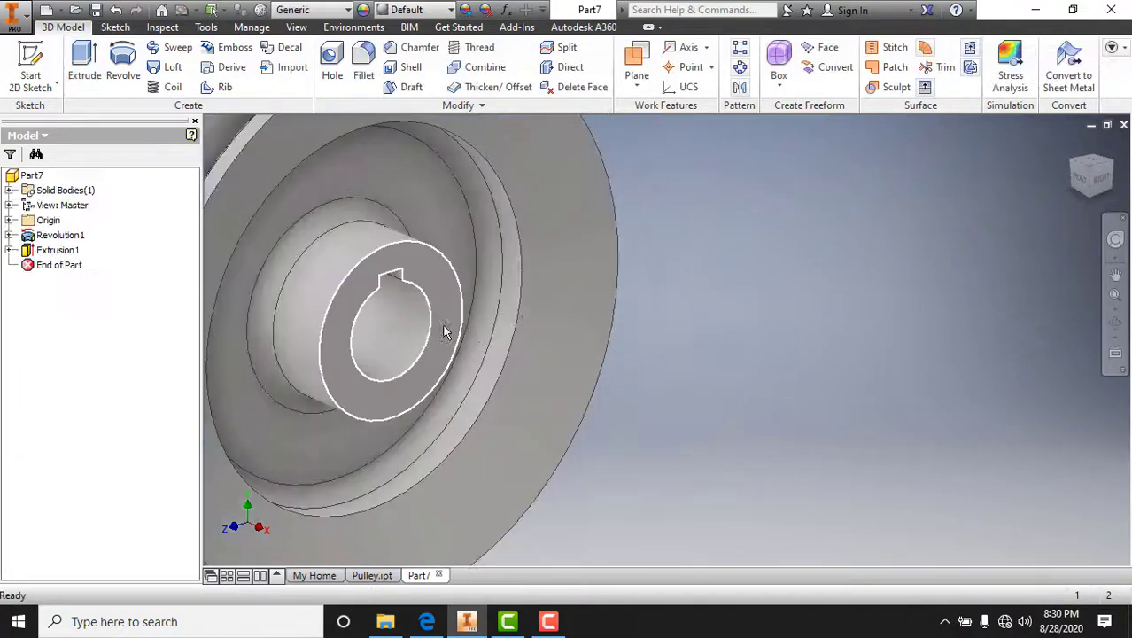
scroll(445, 332, "down", 3)
- Switch to the PDF module and read the instructions following the keyway sketch, up to the material and display choice
key("alt+Tab")
scroll(474, 304, "up", 2)
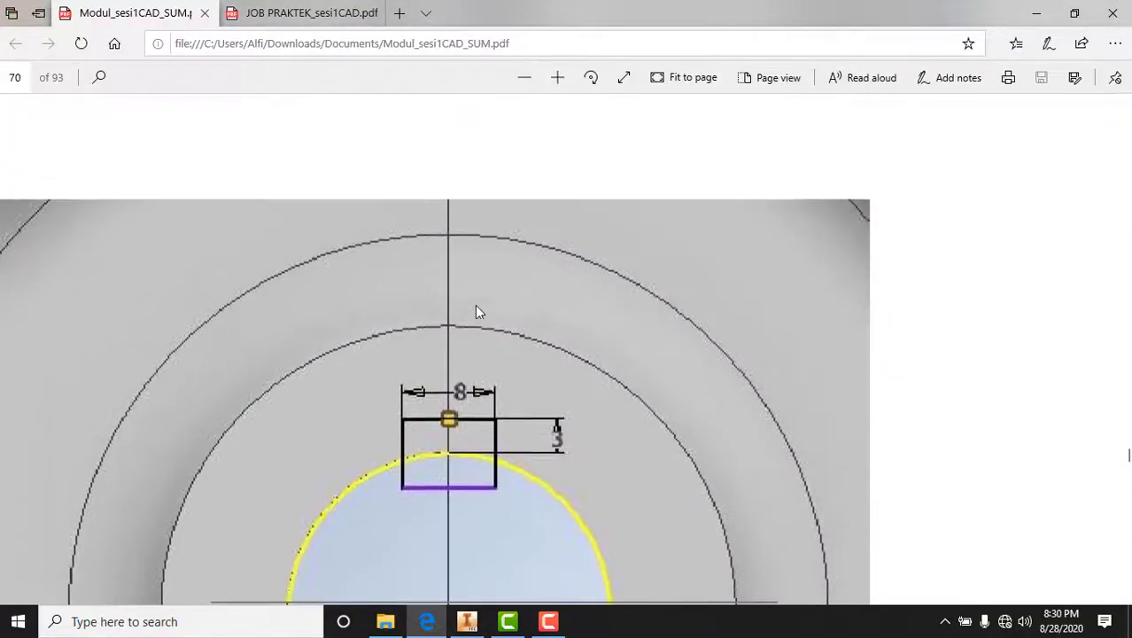
scroll(475, 304, "down", 5, "ctrl")
scroll(486, 327, "down", 3)
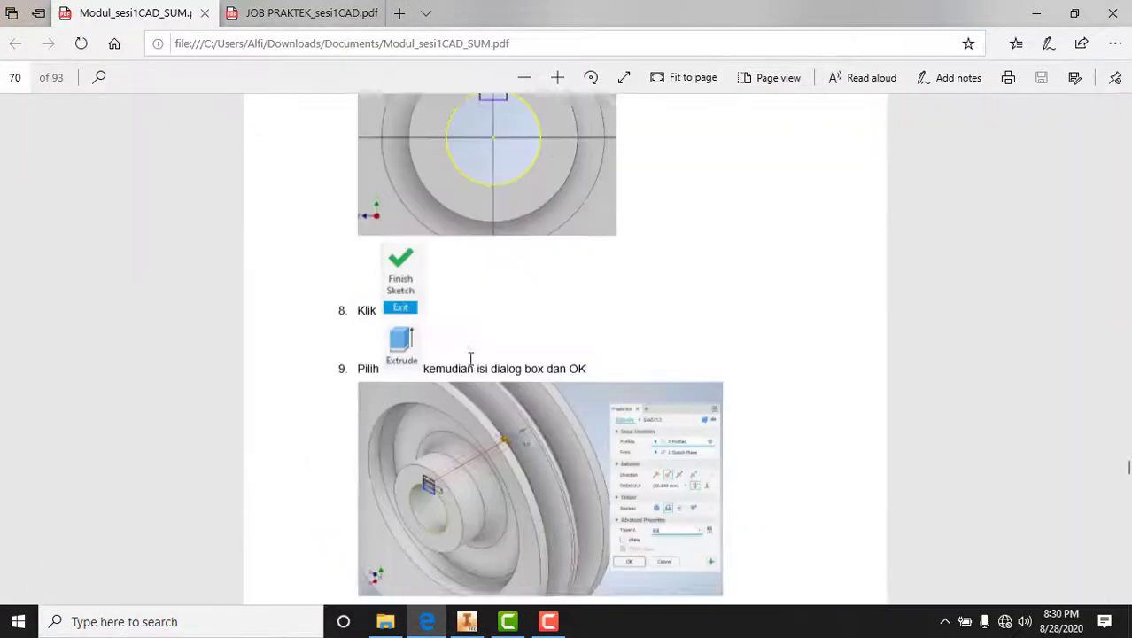
scroll(471, 358, "down", 3)
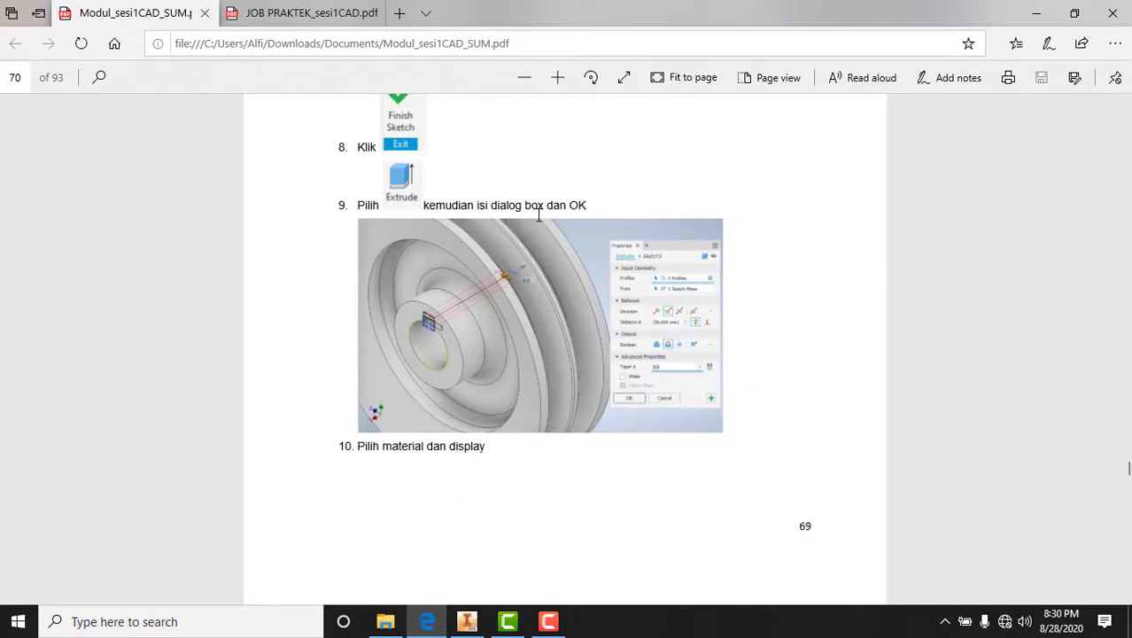
scroll(481, 347, "down", 10)
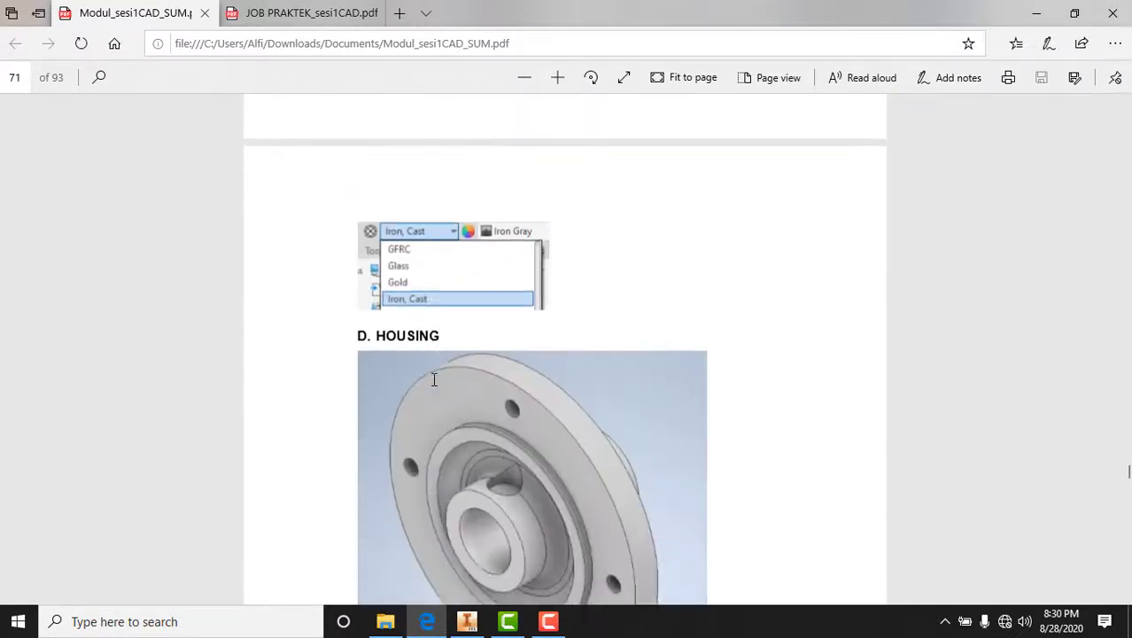
scroll(417, 252, "up", 3)
scroll(429, 351, "up", 1, "ctrl")
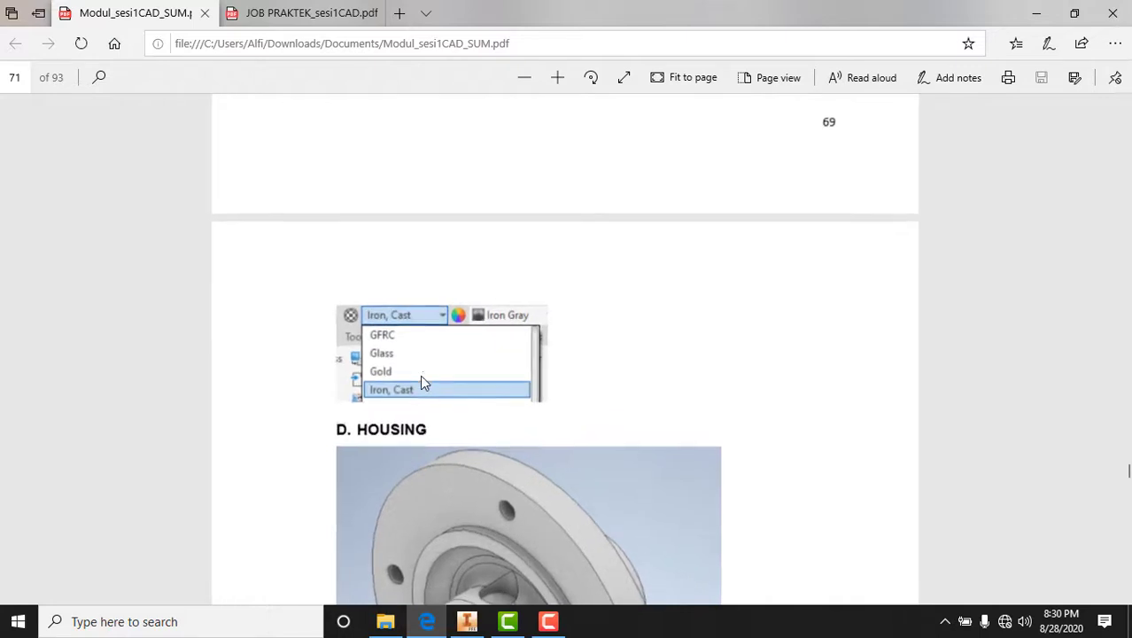
- Switch back to Inventor and assign the Iron, Cast material to the pulley
key("alt+Tab")
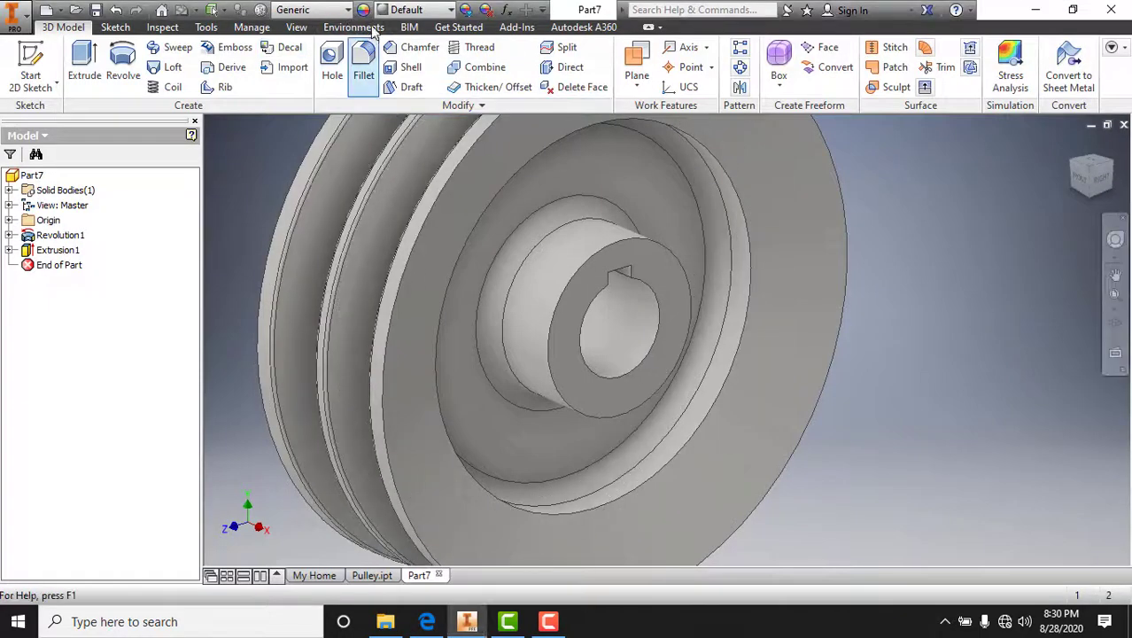
left_click(350, 11)
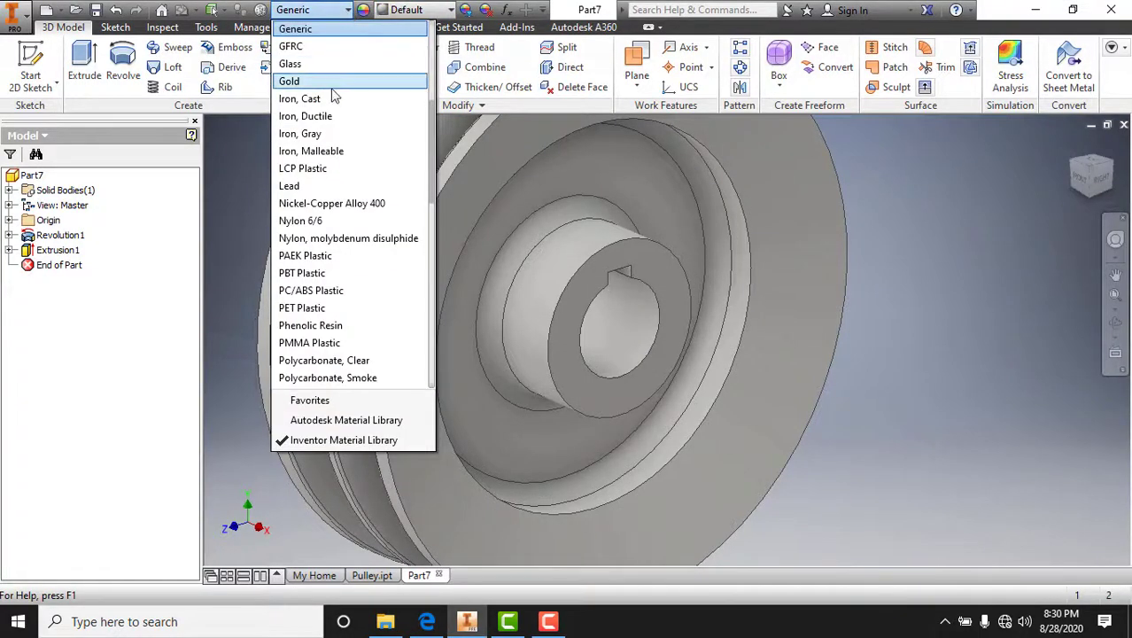
left_click(327, 96)
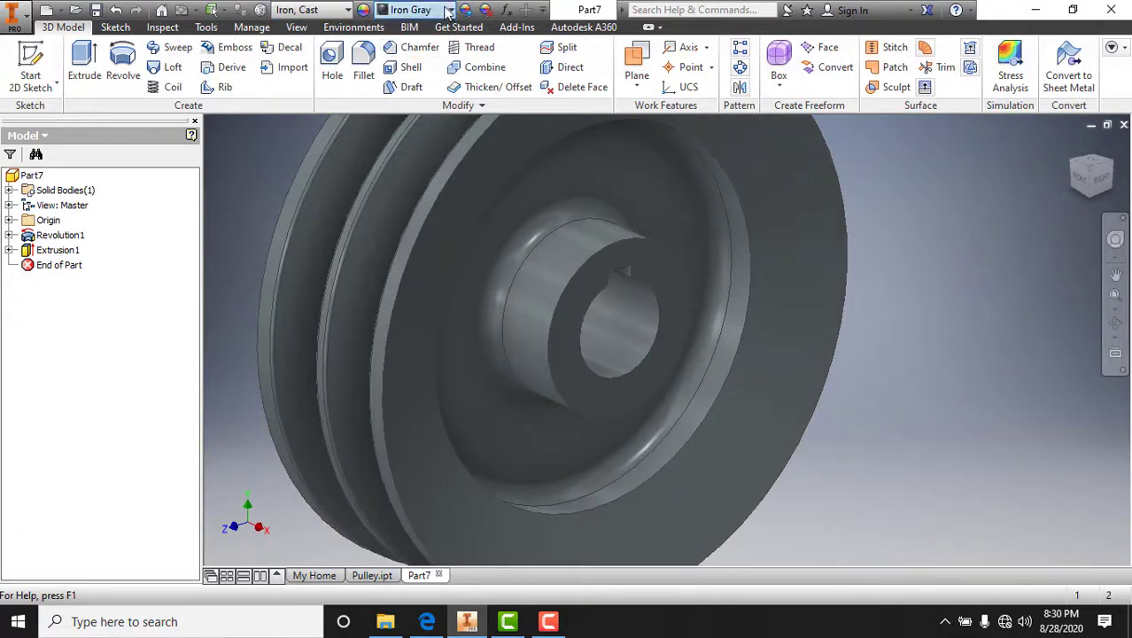
left_click(448, 10)
scroll(425, 78, "up", 1)
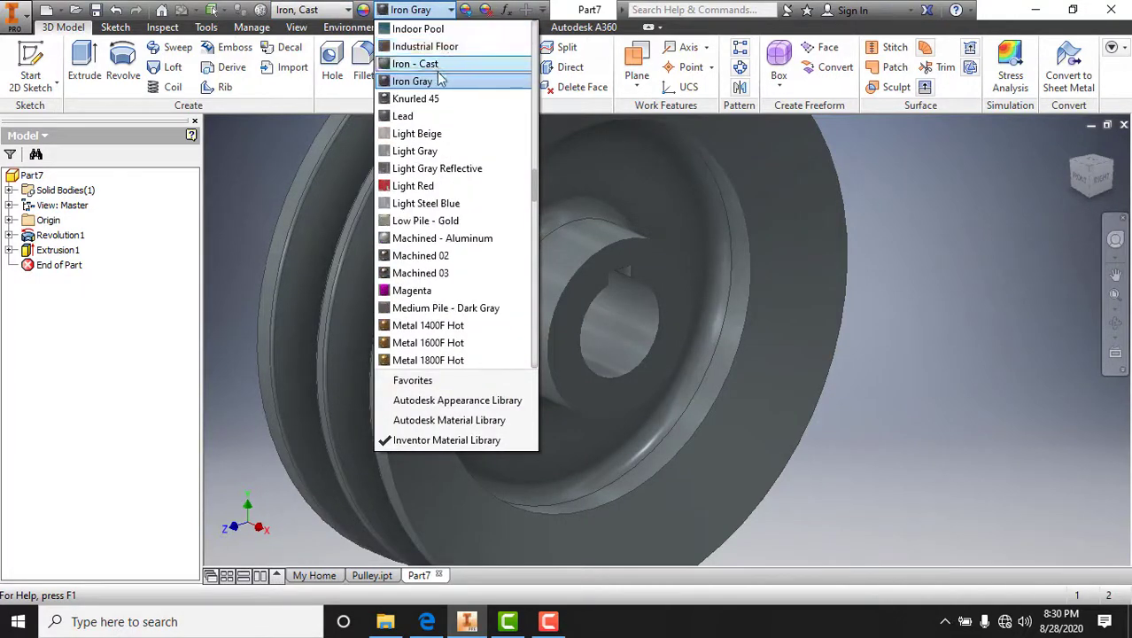
left_click(440, 59)
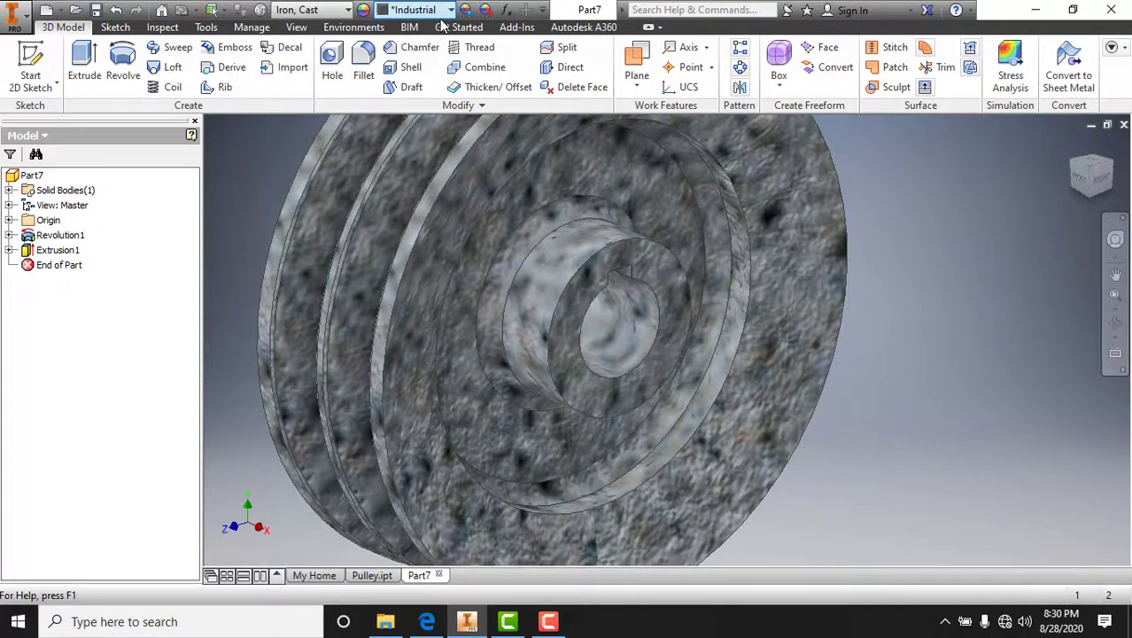
- Set the pulley's appearance to Iron - Cast
left_click(448, 11)
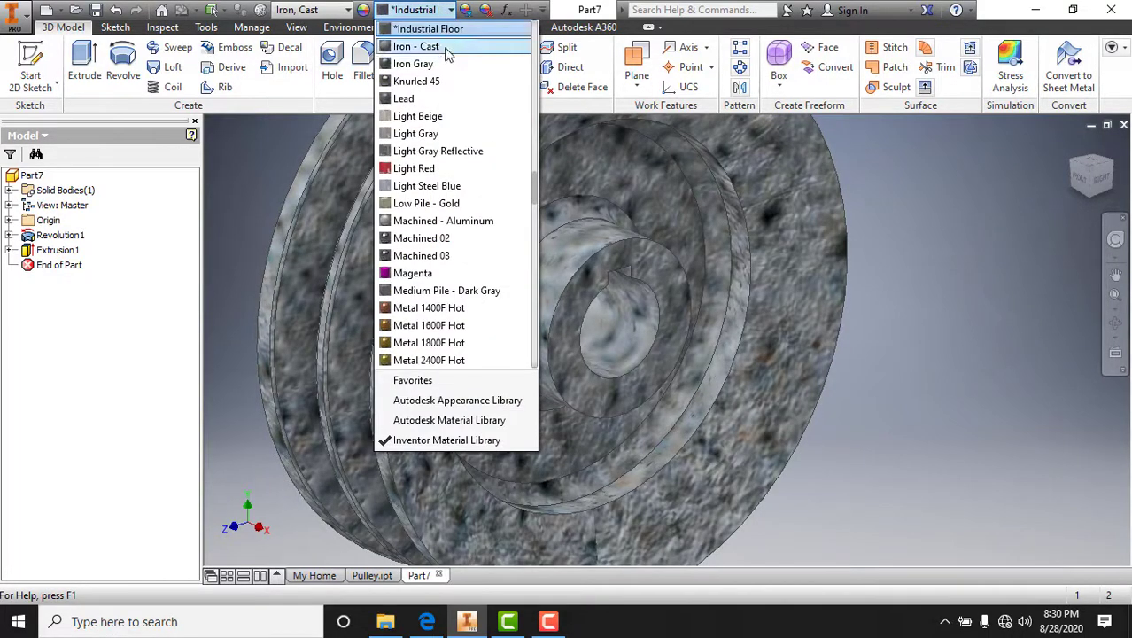
left_click(446, 52)
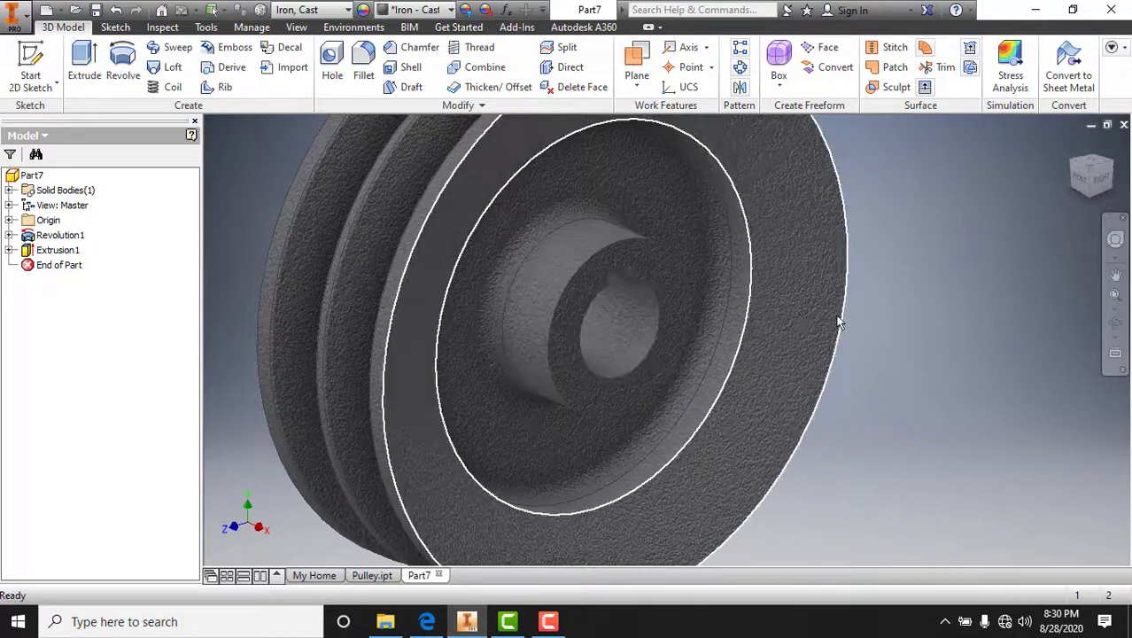
scroll(709, 341, "up", 3)
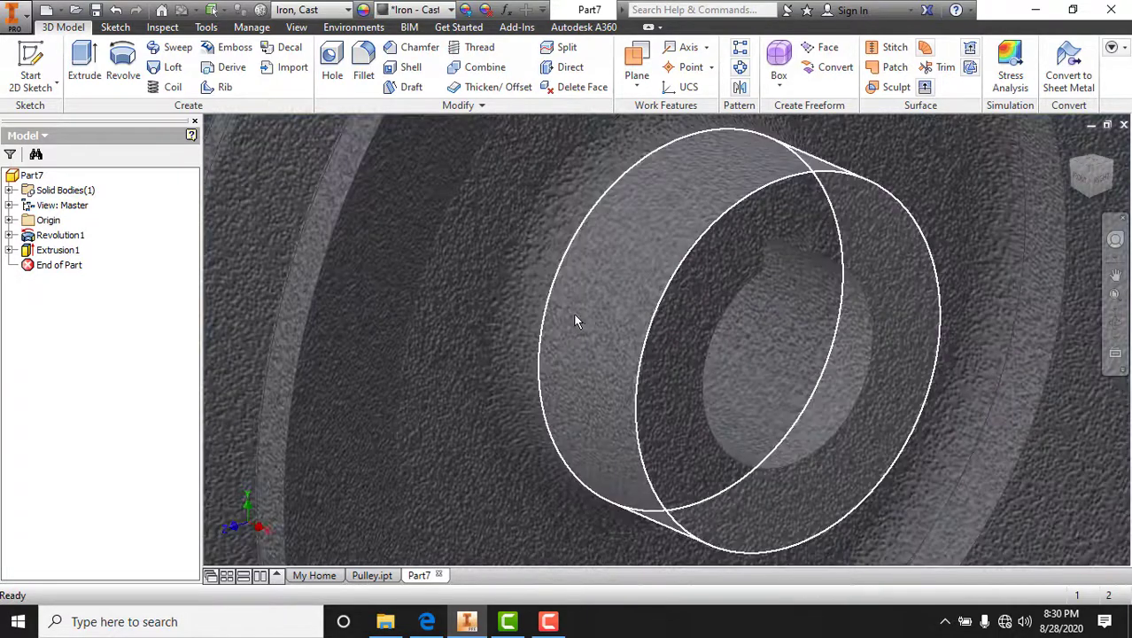
scroll(475, 329, "down", 6)
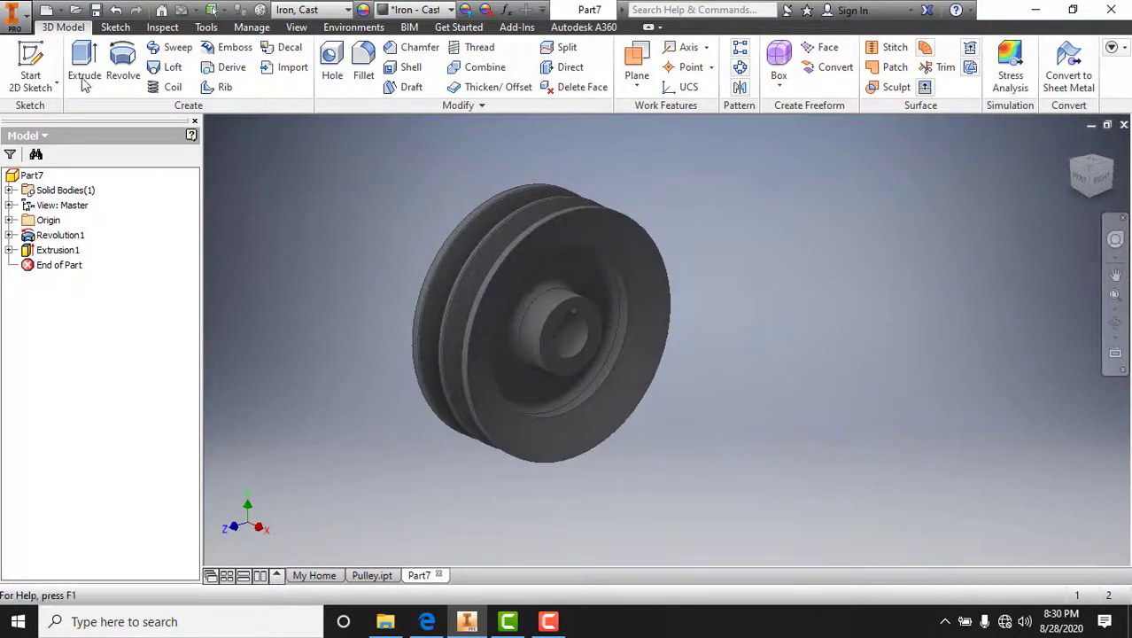
- Save the part as "Pulley 2" in the Pelatihan Sesi 1 folder
left_click(99, 10)
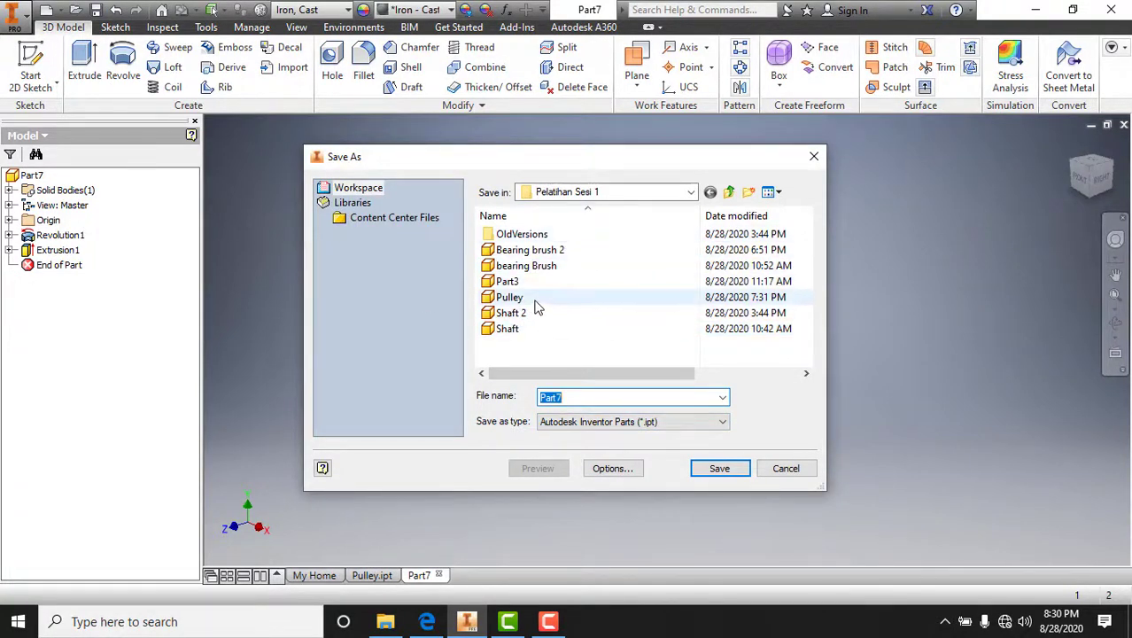
left_click(536, 298)
double_click(578, 398)
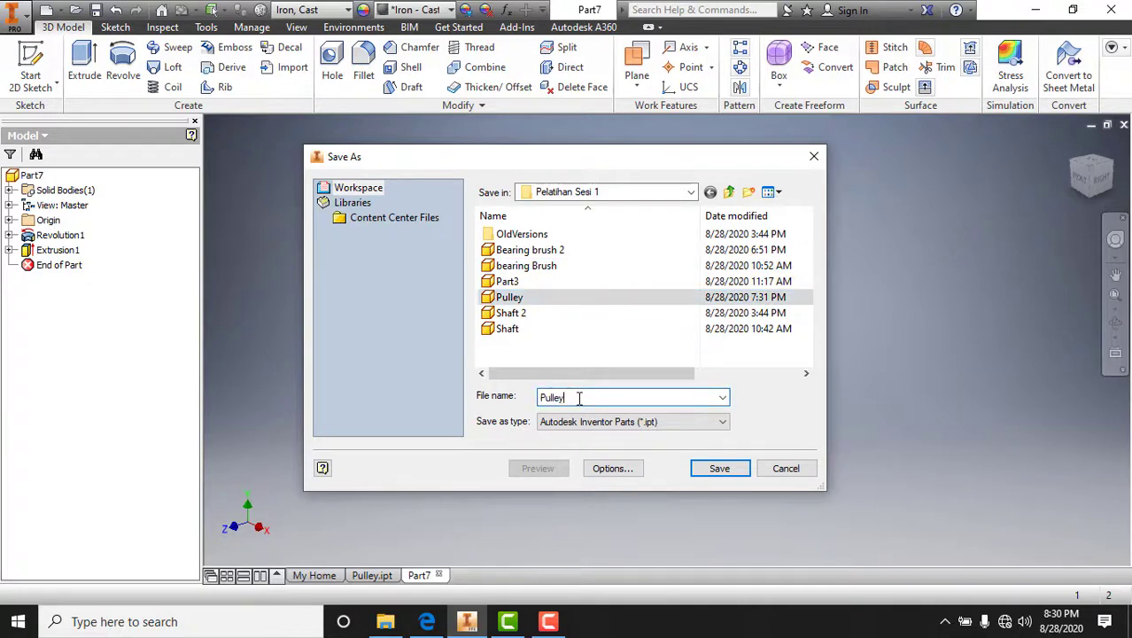
left_click(719, 469)
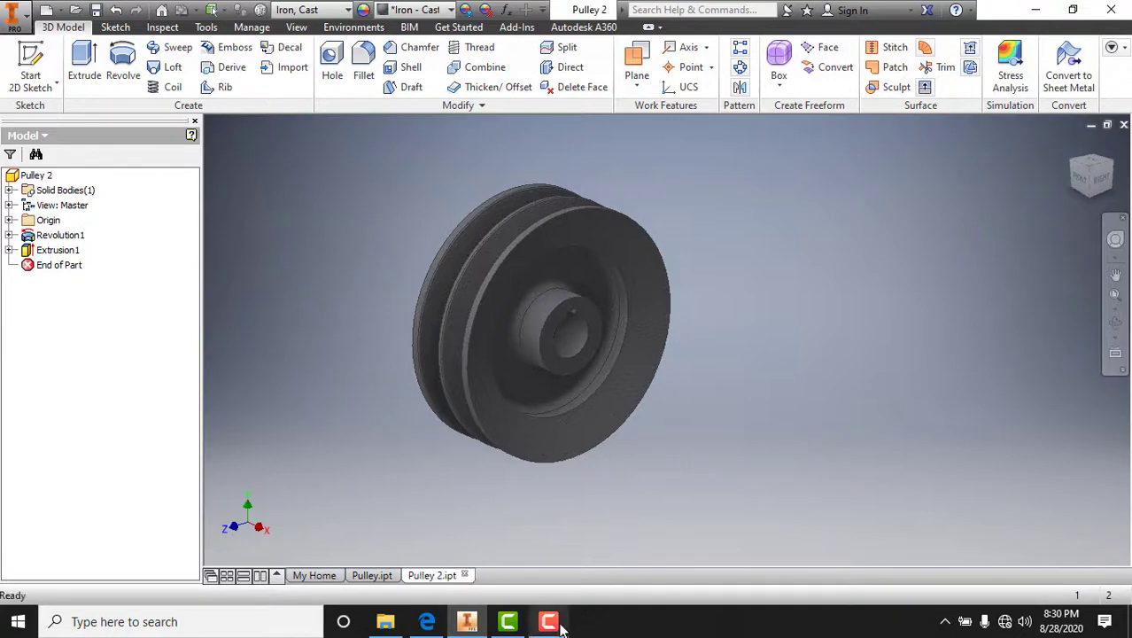
mouse_move(557, 624)
left_click(560, 563)
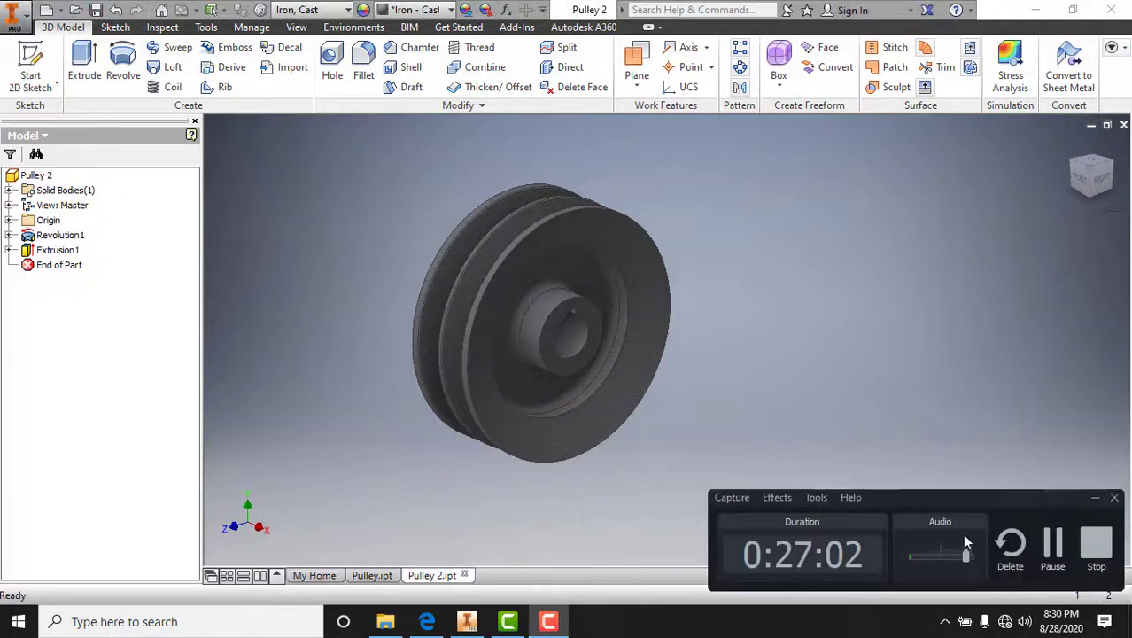